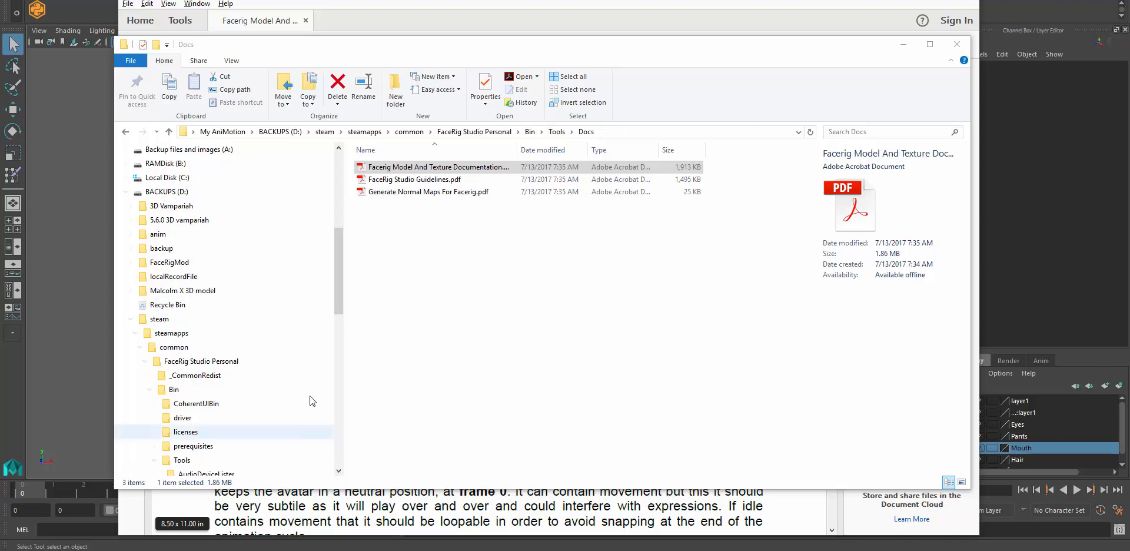
Show the full folder path of the FaceRig Studio Docs folder in File Explorer, moving the documentation PDF's window aside
mouse_move(391, 48)
mouse_down()
mouse_move(313, 33)
mouse_move(362, 26)
mouse_move(372, 43)
mouse_up()
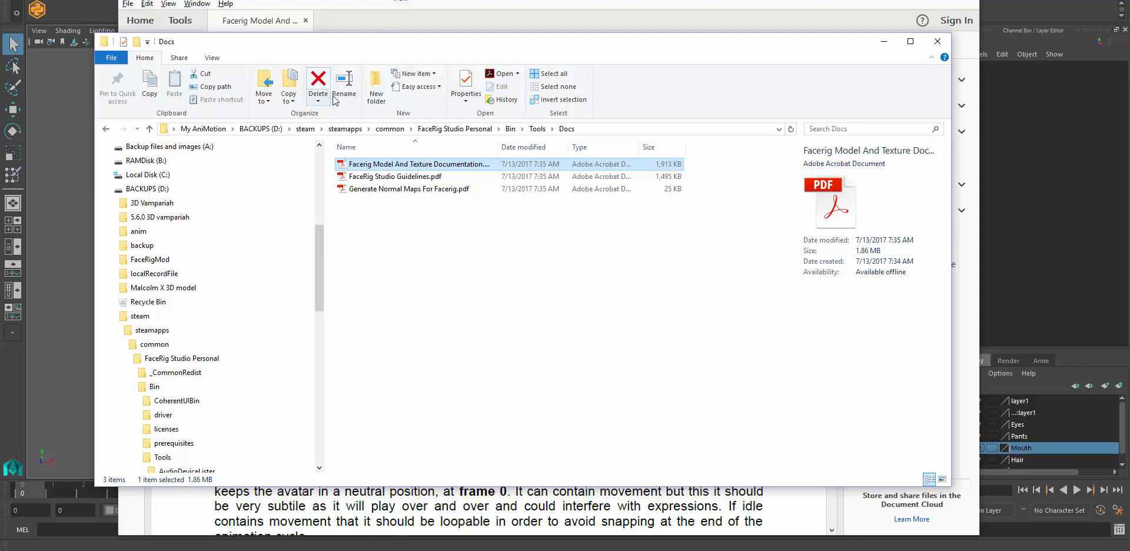
click(596, 129)
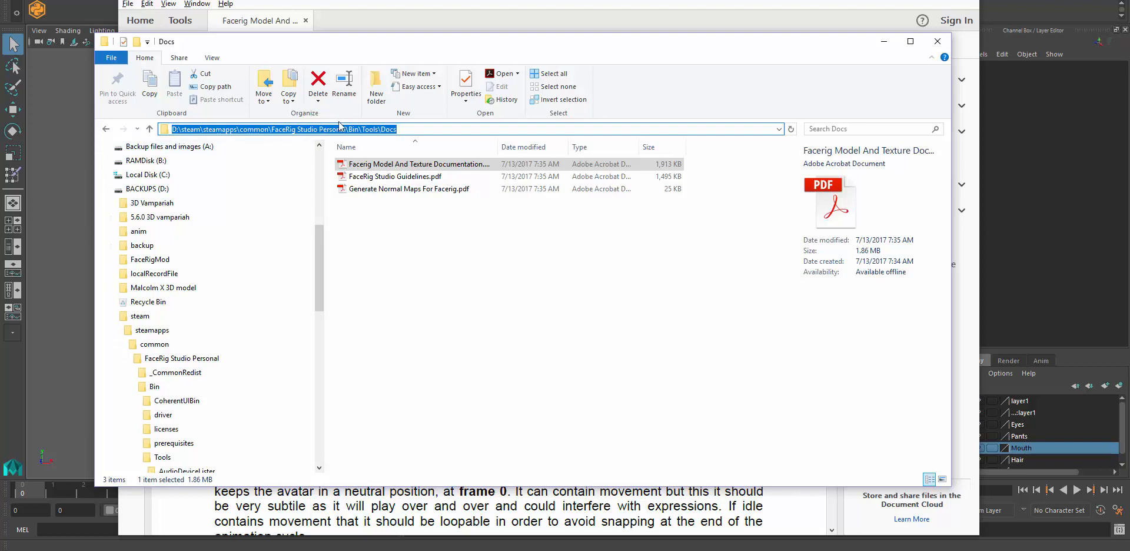
click(469, 13)
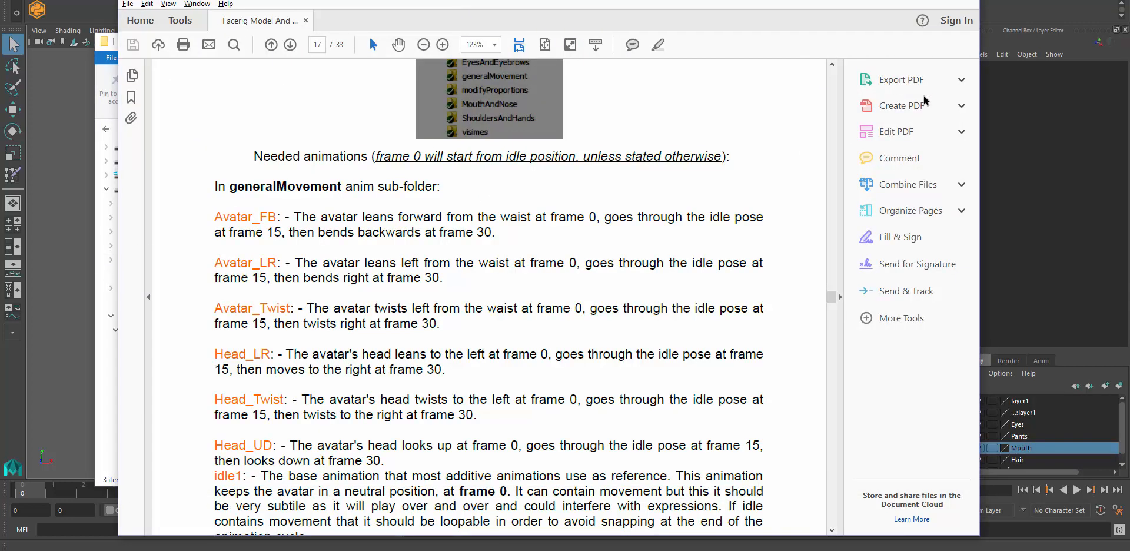
drag(609, 6, 772, 126)
click(570, 53)
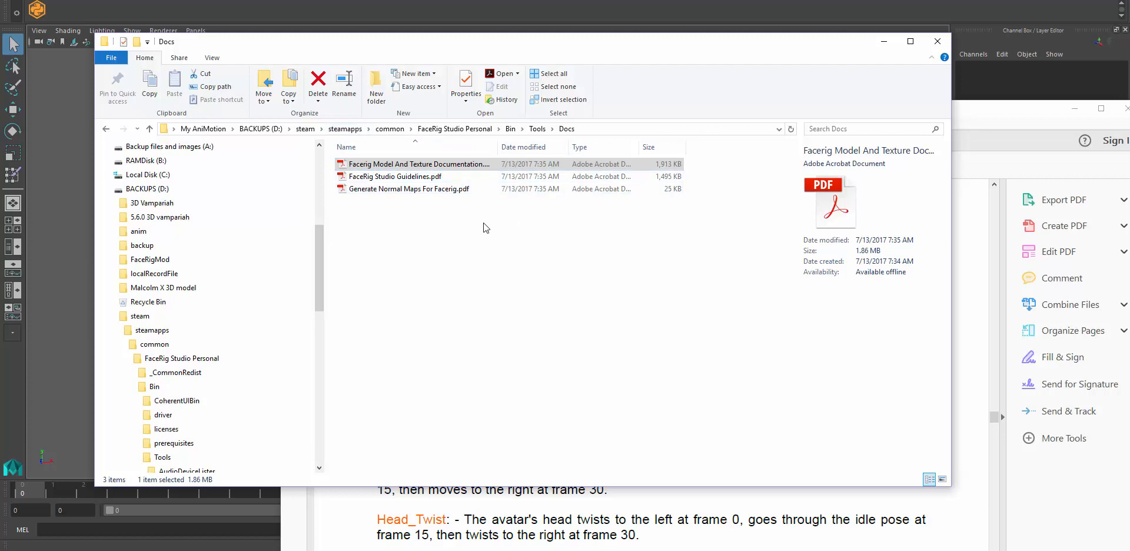
click(606, 129)
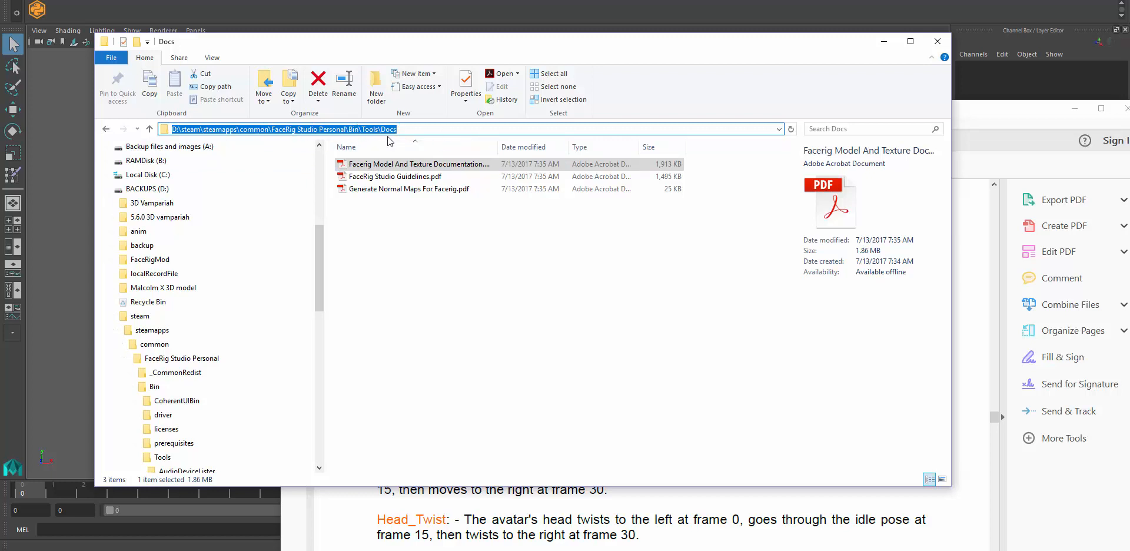
Return to the Facerig Model And Texture Documentation PDF and examine the Geometry Naming rules on page 4
click(972, 118)
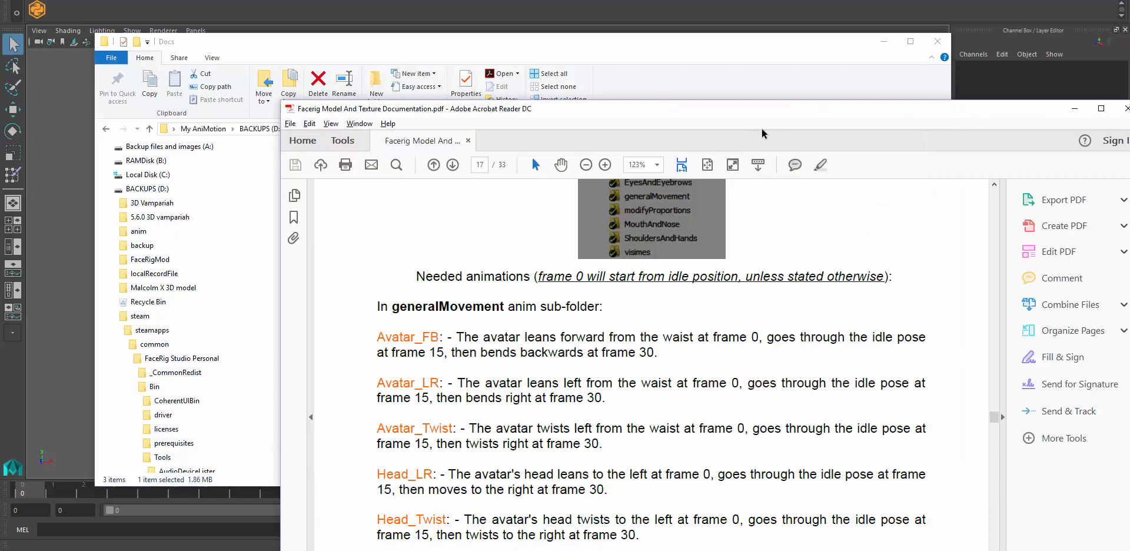
drag(735, 106, 575, 0)
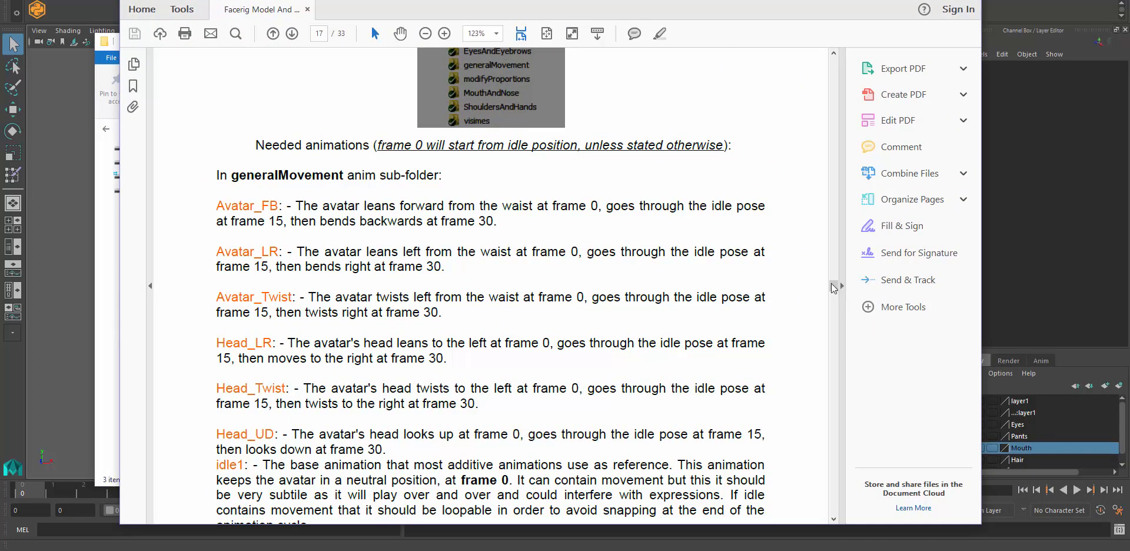
click(836, 221)
drag(836, 221, 823, 104)
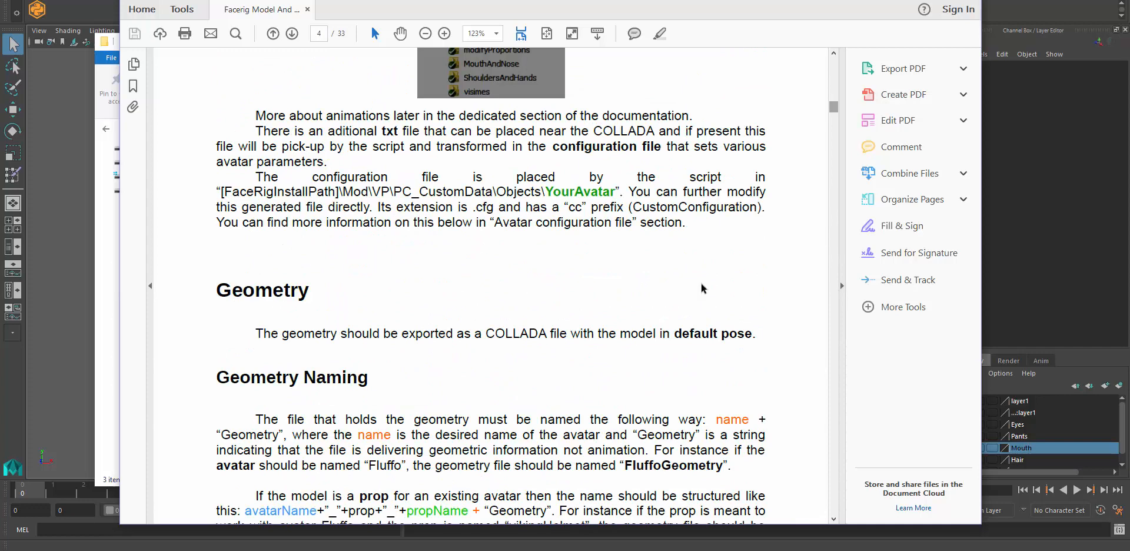
scroll(670, 265, down, 5)
scroll(670, 265, down, 4)
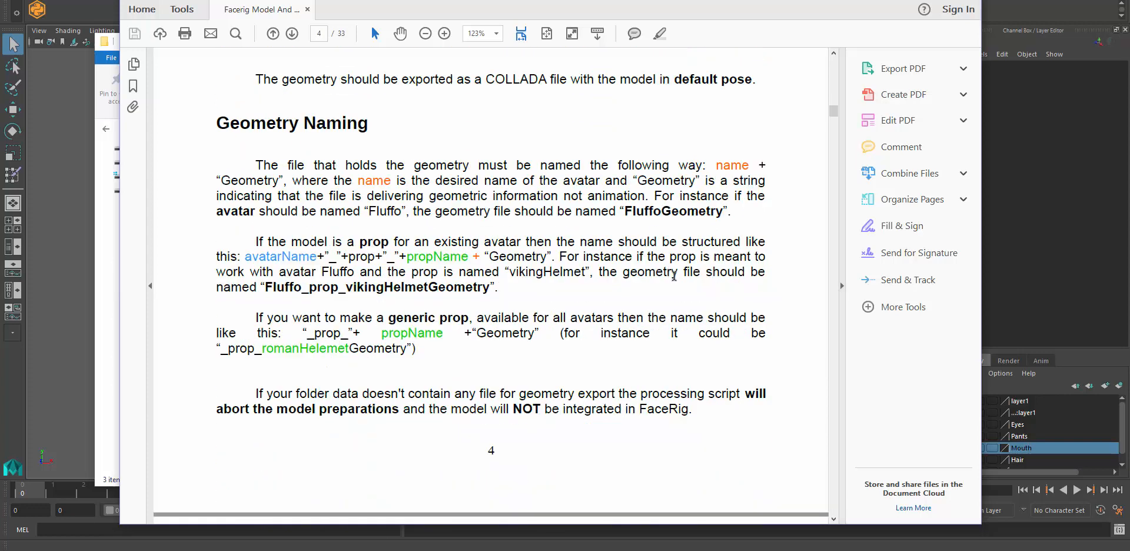
scroll(599, 245, down, 5)
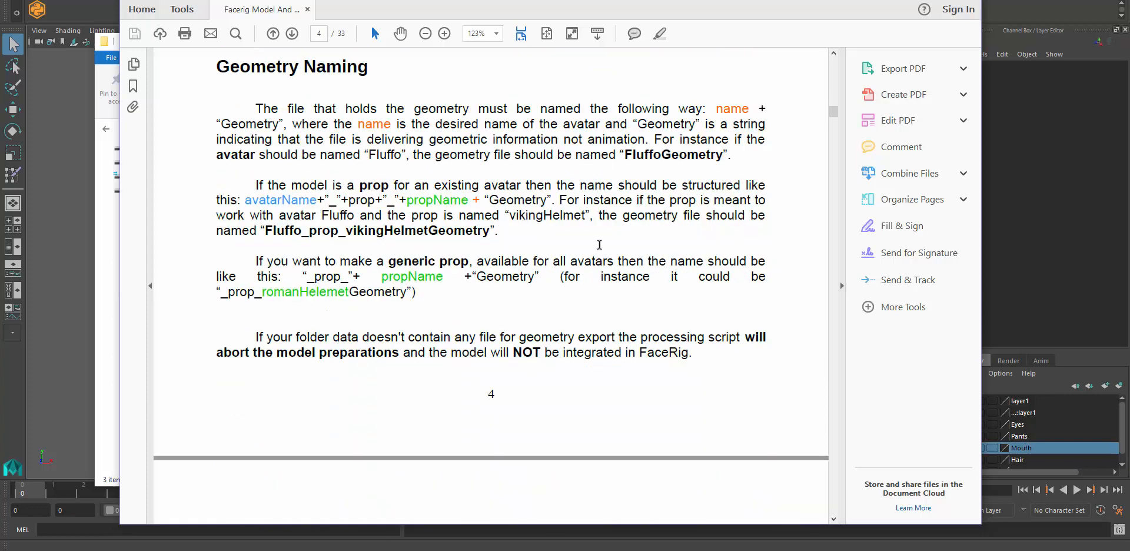
scroll(595, 266, up, 5)
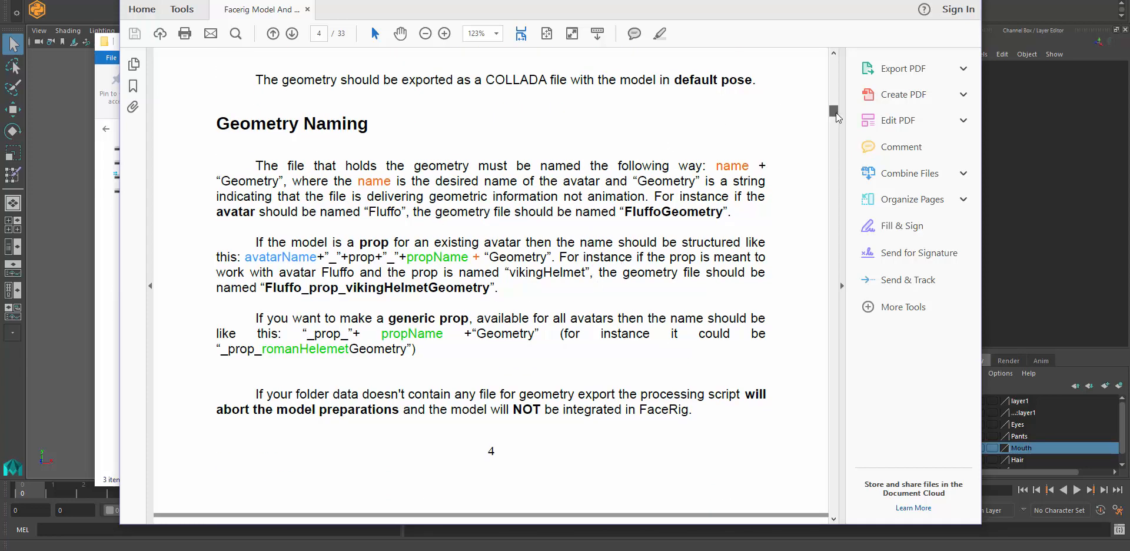
scroll(837, 117, up, 1)
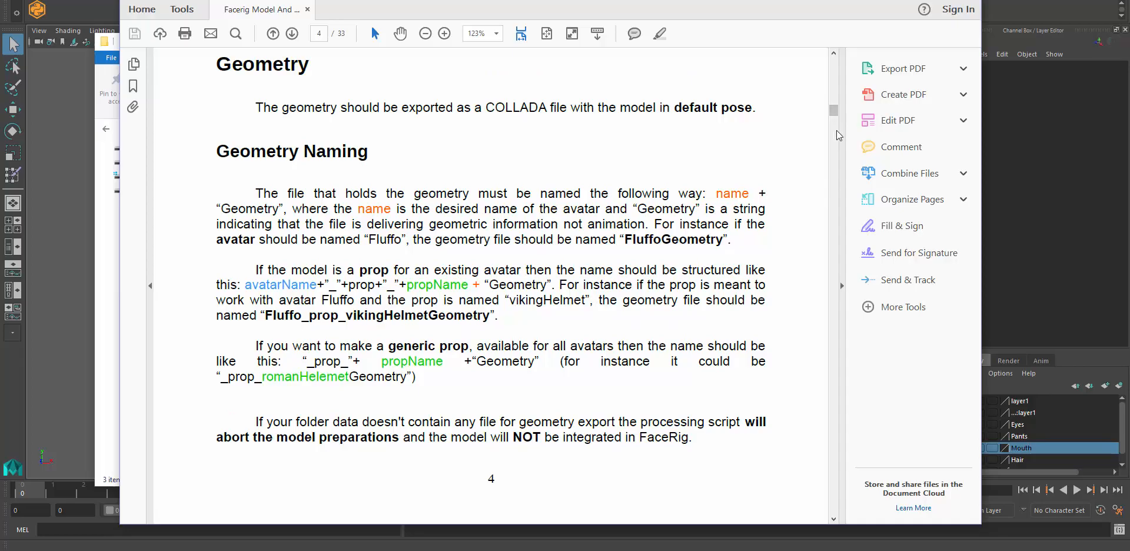
Go to the needed animations list on page 17 and highlight the Avatar_FB animation name in the generalMovement section
drag(836, 117, 808, 284)
scroll(809, 288, down, 1)
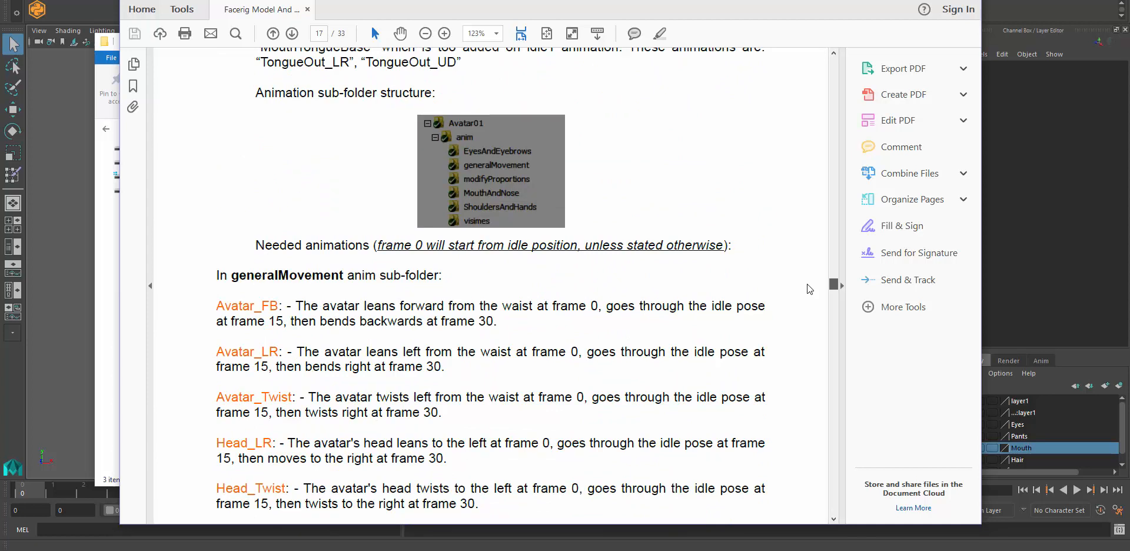
scroll(312, 300, down, 2)
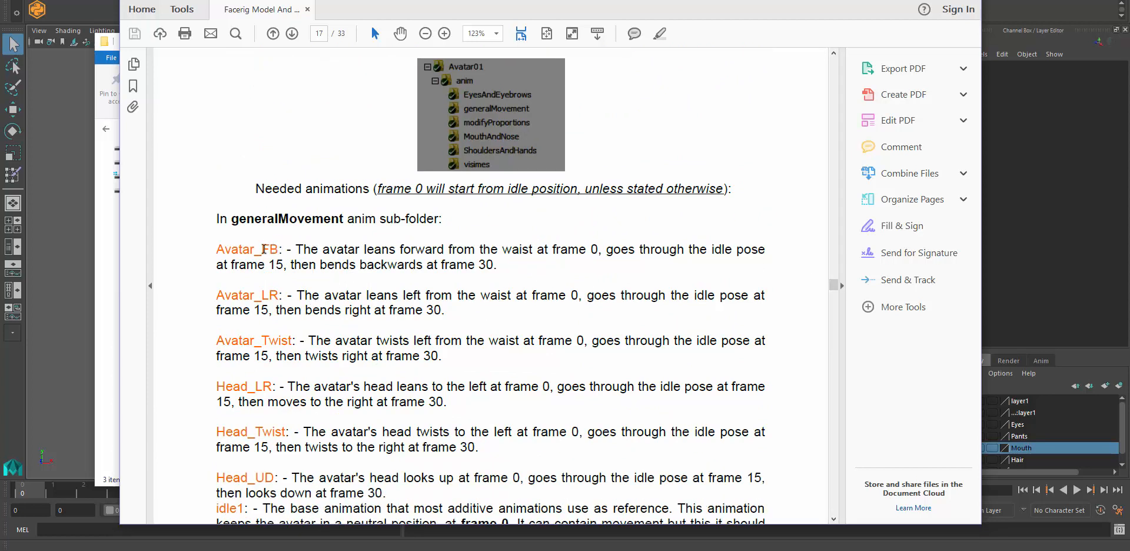
drag(277, 248, 216, 249)
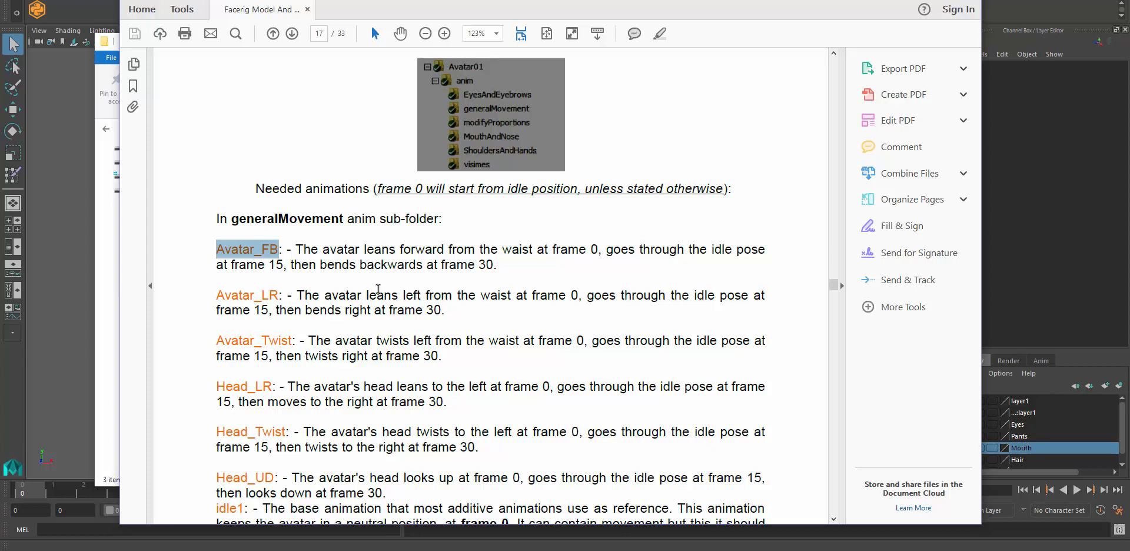
click(262, 257)
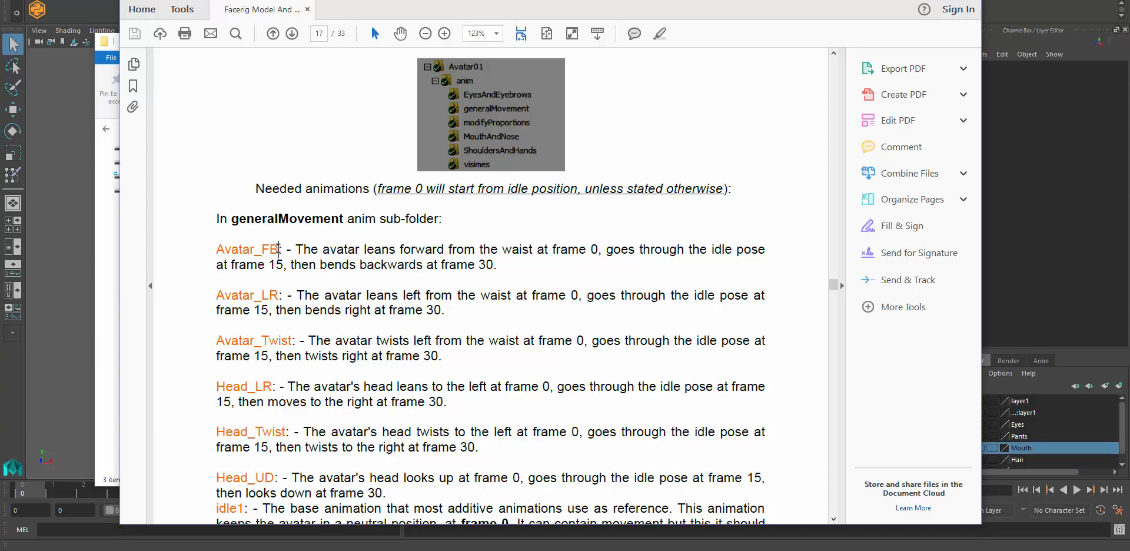
drag(281, 247, 224, 248)
scroll(402, 278, up, 1)
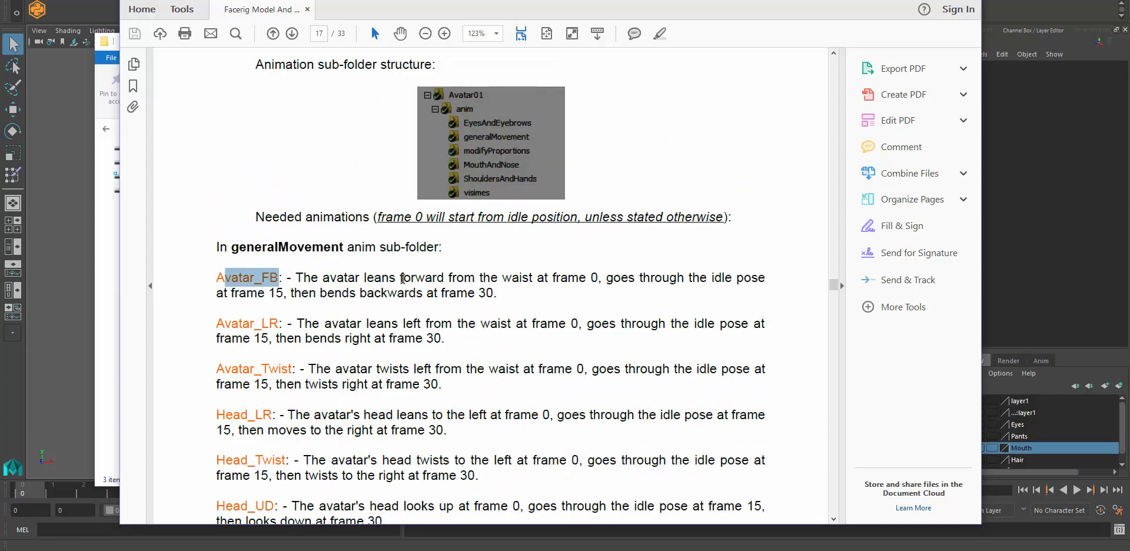
click(266, 288)
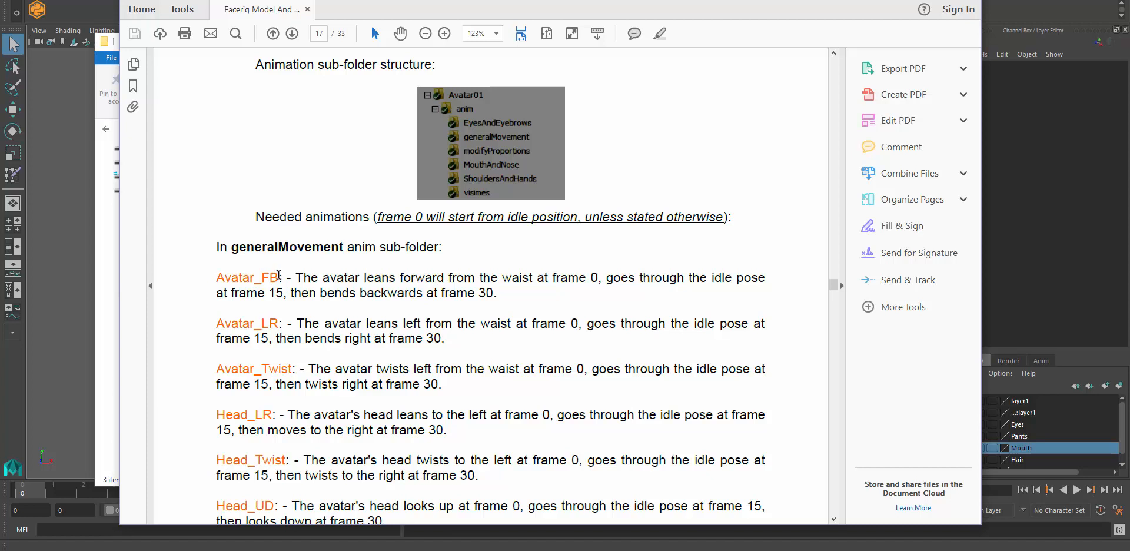
drag(280, 275, 214, 278)
click(251, 288)
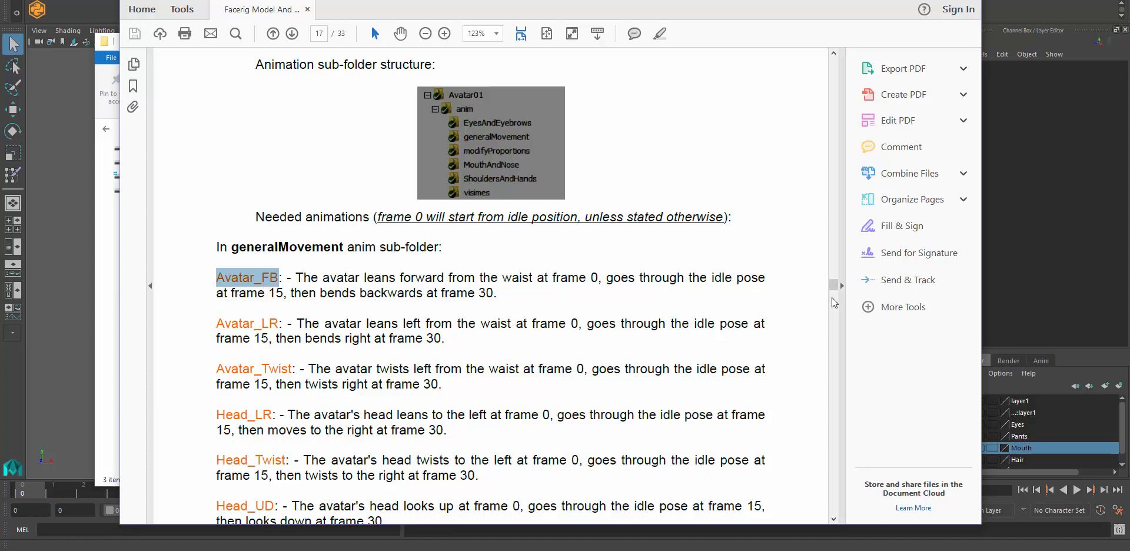
Go to the Skeleton hierarchy on page 31 and highlight the root and spine joint names, from BipRoot to BipSpine1
drag(833, 288, 832, 476)
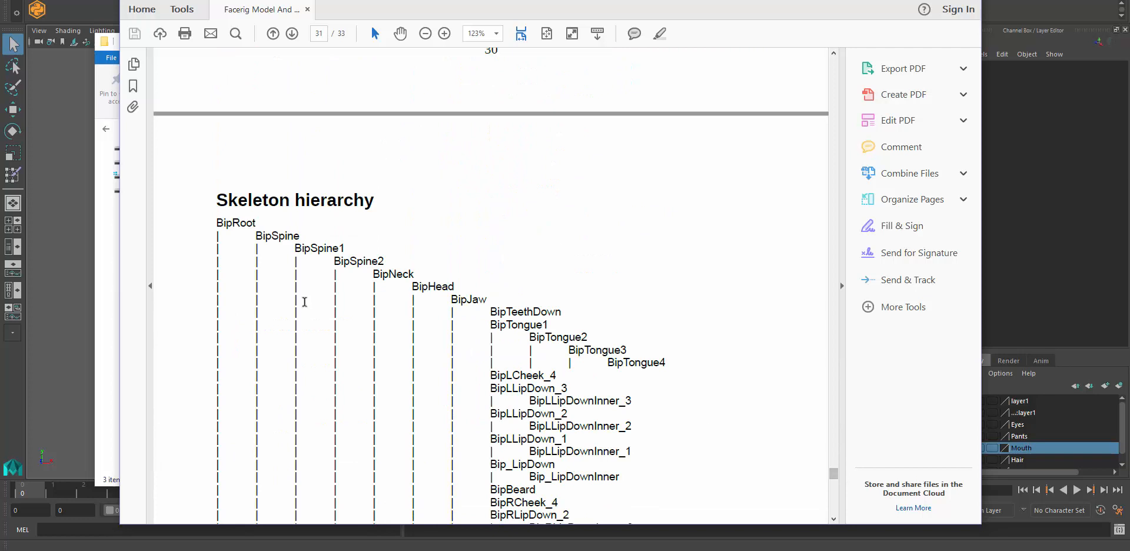
drag(257, 223, 216, 224)
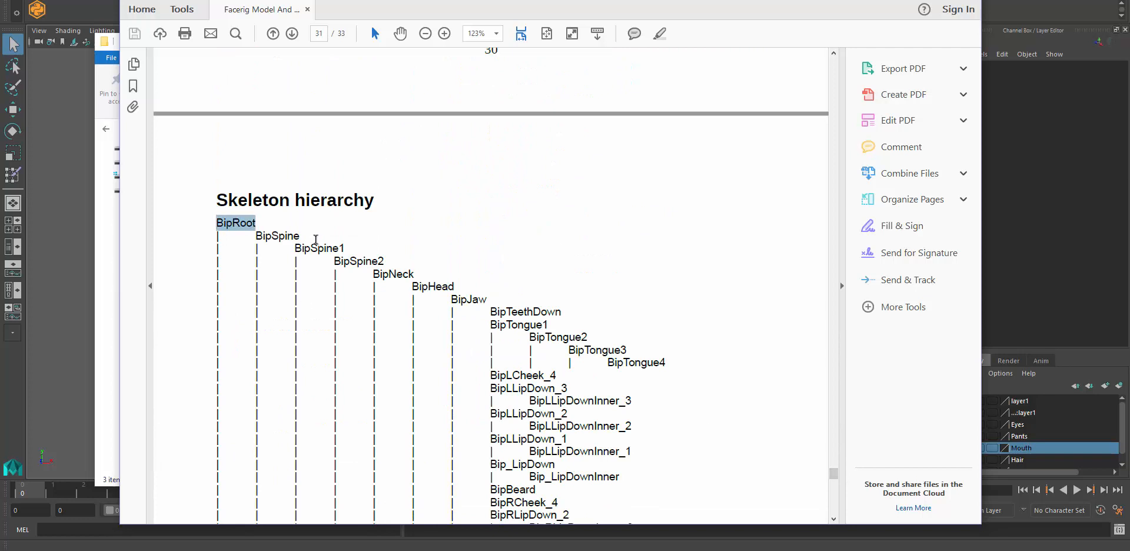
drag(346, 247, 216, 226)
click(364, 257)
click(409, 264)
mouse_move(394, 260)
mouse_down()
mouse_move(354, 260)
mouse_move(409, 254)
mouse_up()
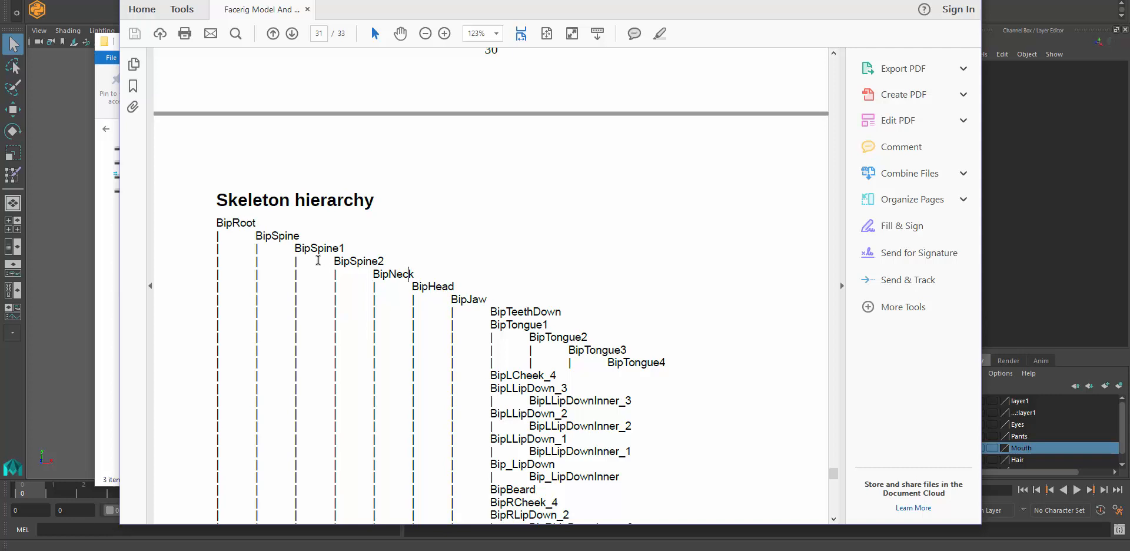
drag(257, 222, 213, 218)
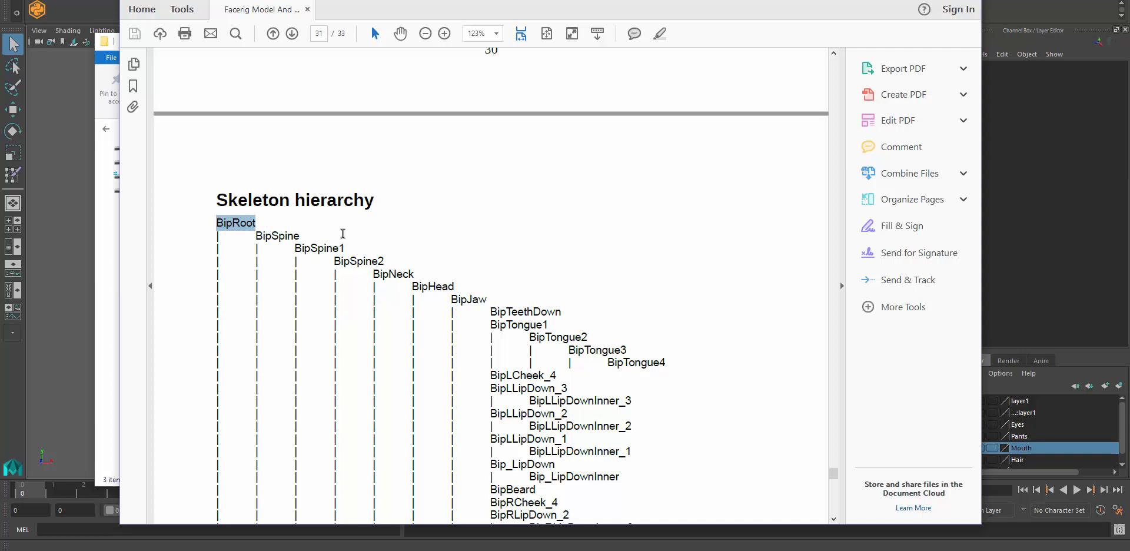
drag(300, 238, 259, 233)
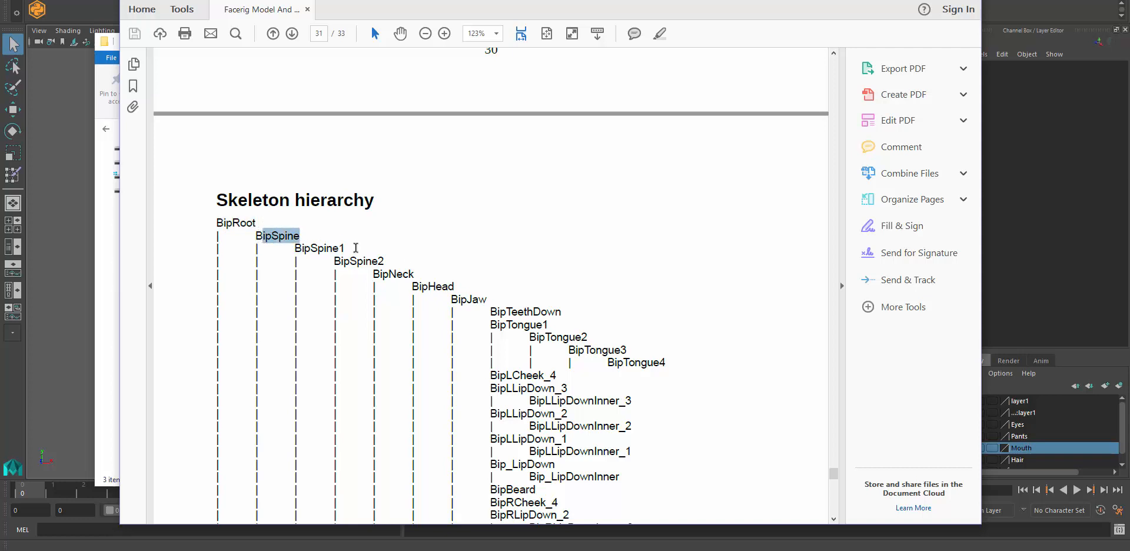
drag(353, 248, 318, 246)
click(387, 261)
Review the rest of the skeleton hierarchy down to page 33 and highlight the Camera entry at its end
scroll(597, 320, down, 3)
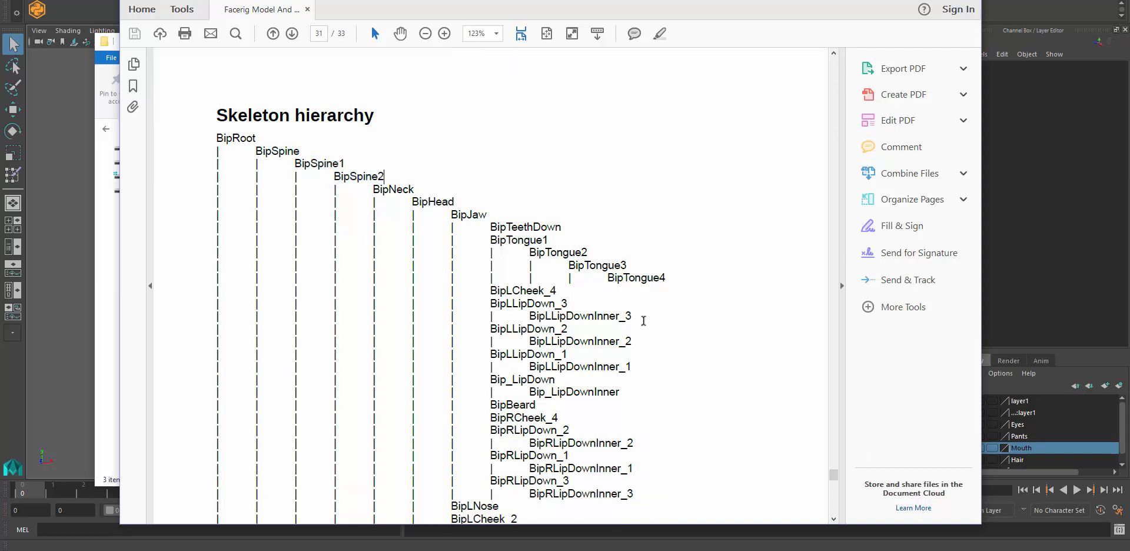
scroll(614, 325, down, 10)
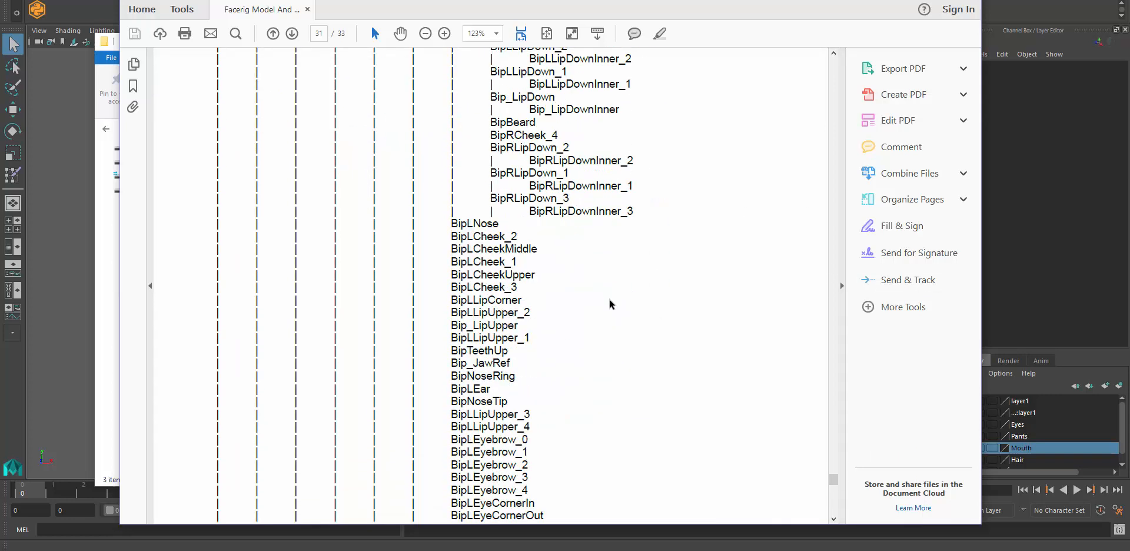
scroll(612, 312, down, 10)
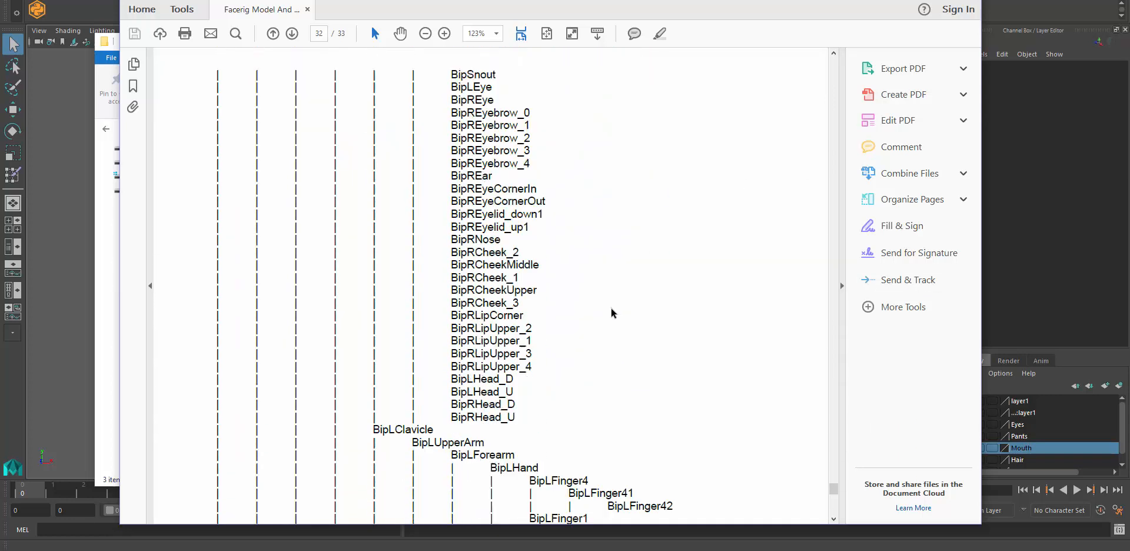
scroll(589, 325, down, 10)
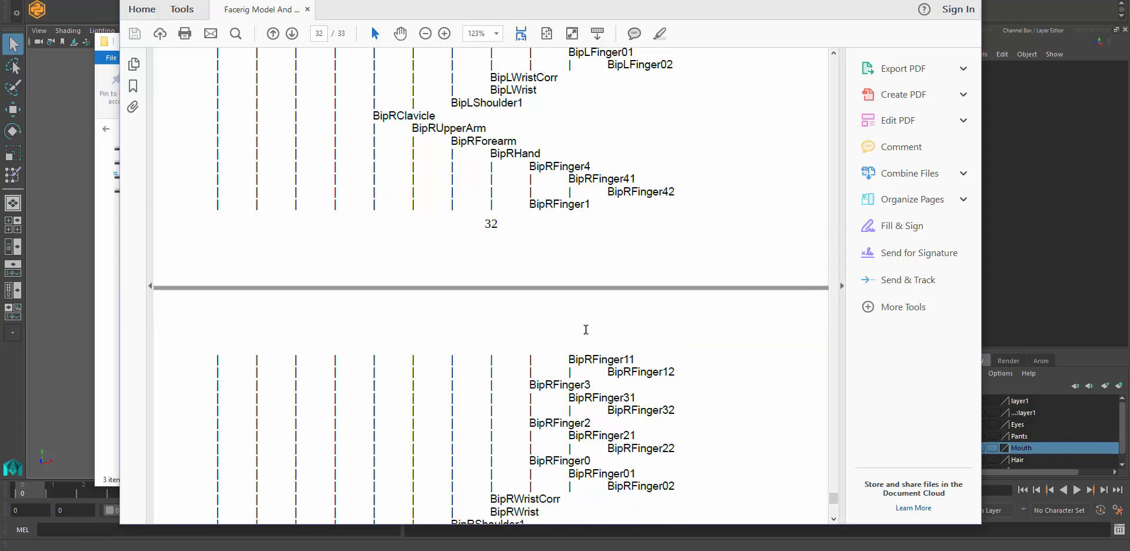
scroll(586, 335, down, 4)
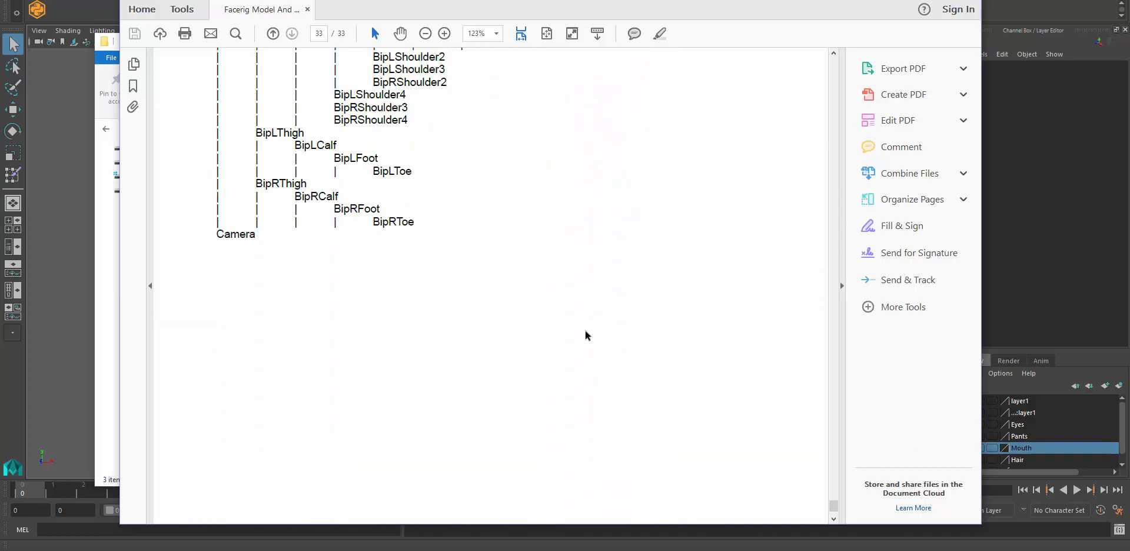
scroll(587, 335, up, 4)
scroll(587, 336, up, 4)
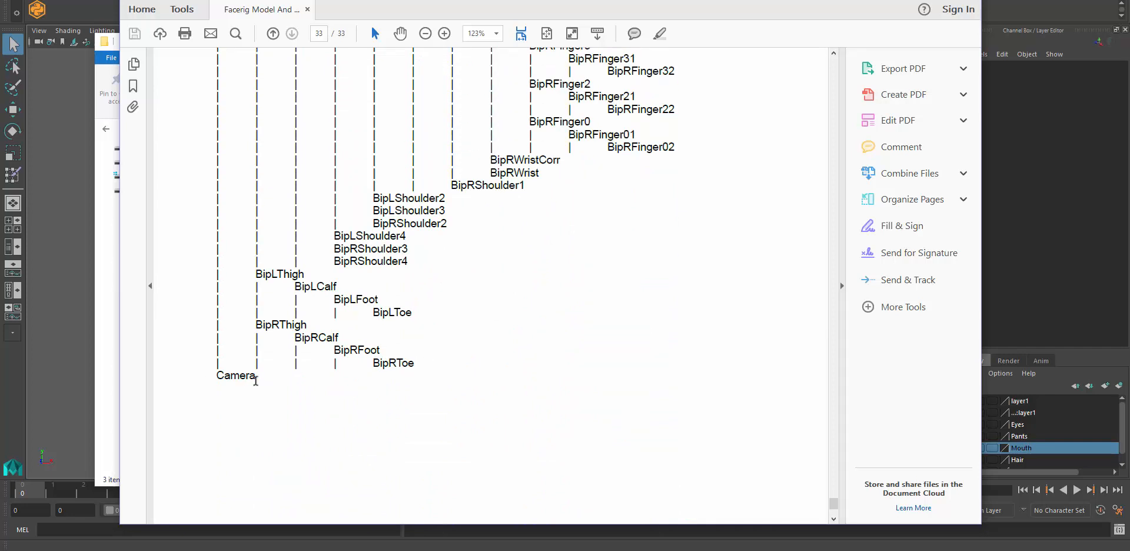
drag(257, 377, 206, 377)
click(272, 386)
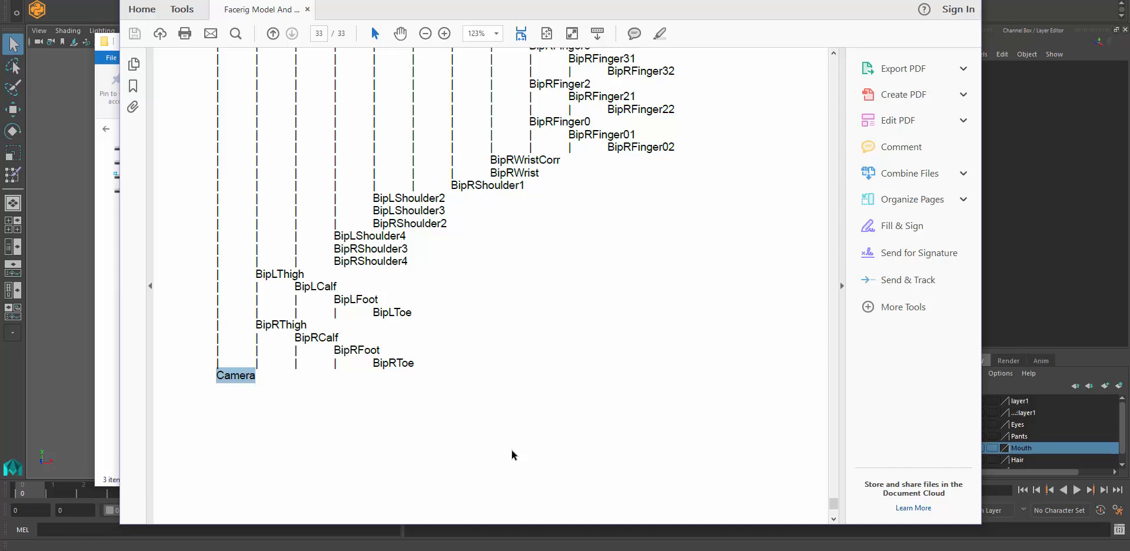
click(747, 299)
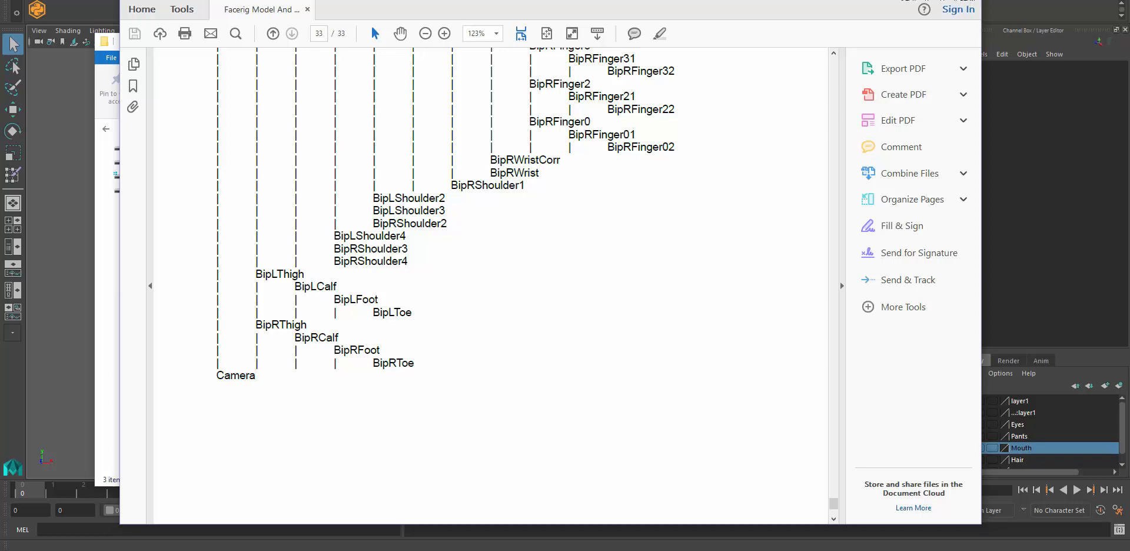
Switch to the Fuse character editor and examine the green character's torso and the waist of its shorts up close
click(967, 0)
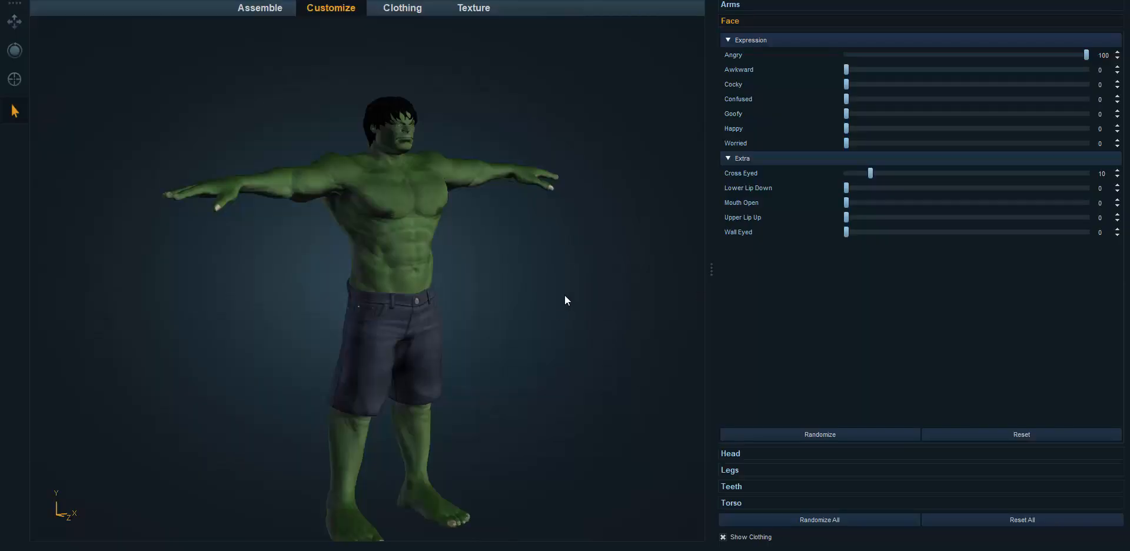
drag(564, 296, 587, 303)
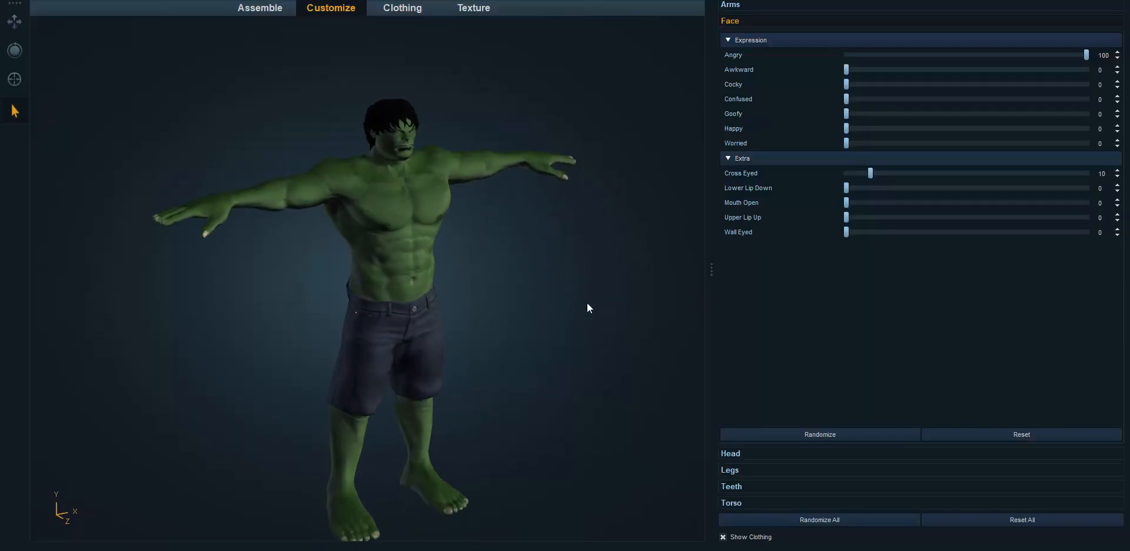
drag(504, 300, 396, 275)
scroll(415, 230, up, 6)
drag(265, 246, 318, 232)
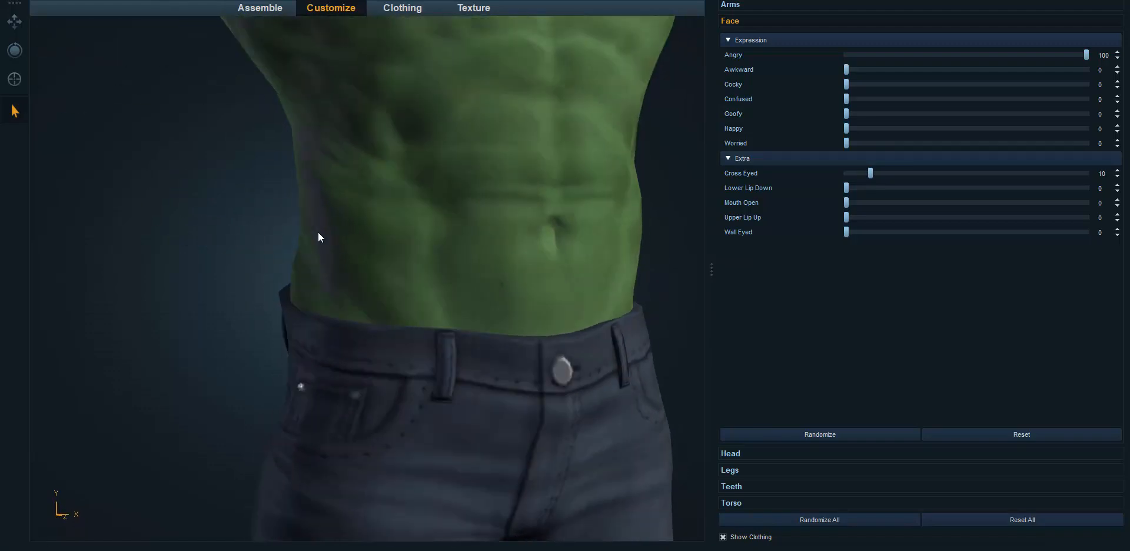
Examine the whole green character from head to legs and open its Teeth settings
scroll(566, 383, down, 6)
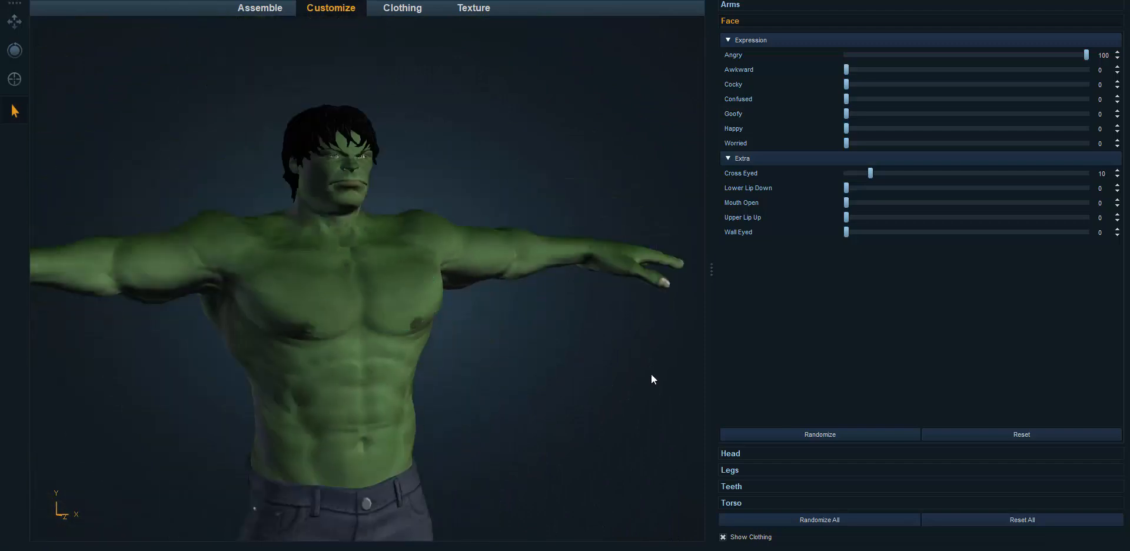
scroll(492, 392, down, 5)
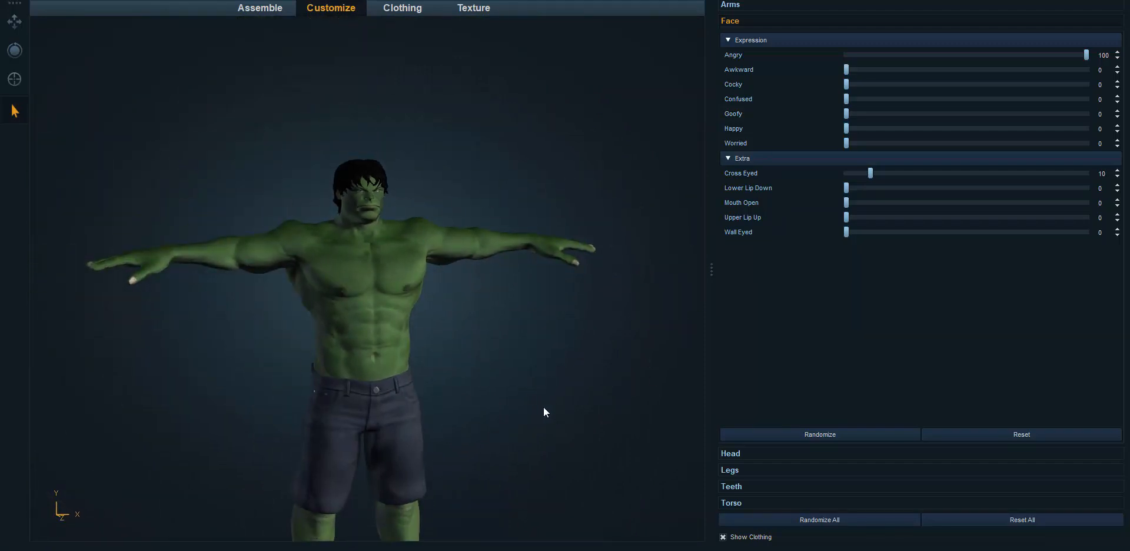
click(733, 486)
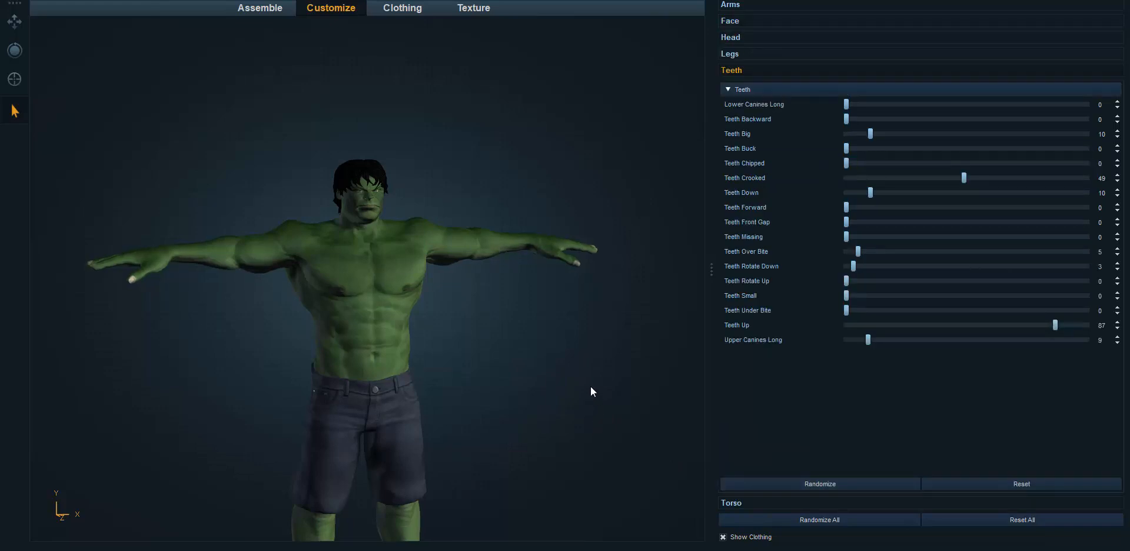
Set Mouth Open in the face's Extra settings to 100 and examine the open mouth and teeth up close
click(733, 22)
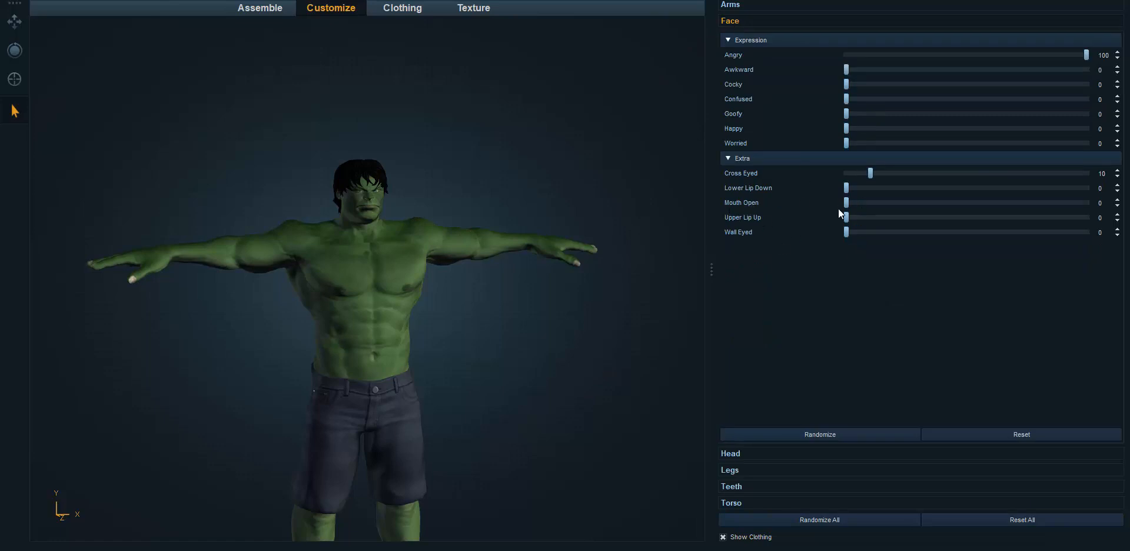
drag(849, 203, 1019, 202)
scroll(506, 207, up, 5)
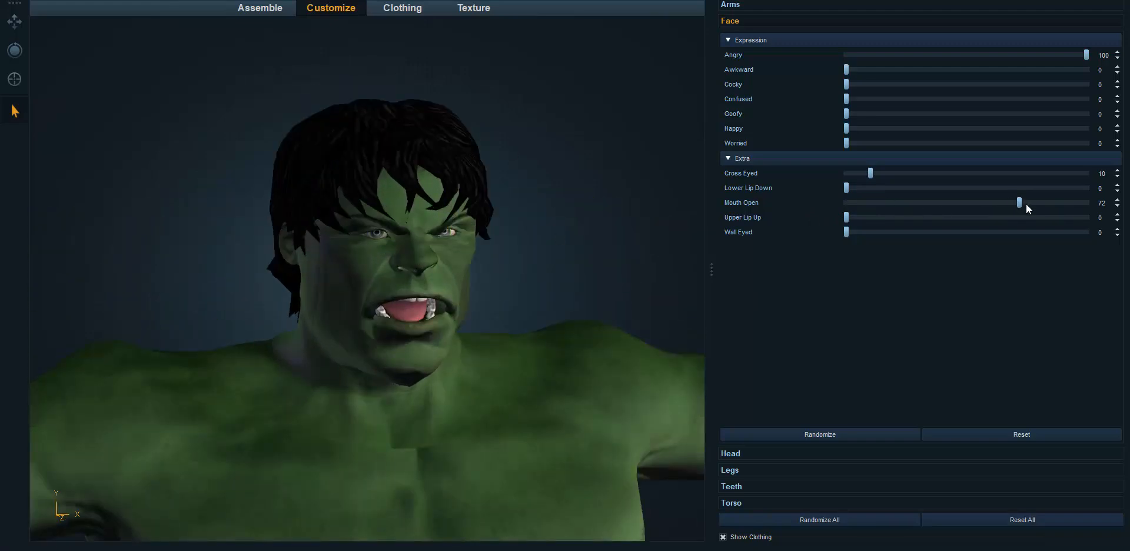
drag(1018, 204, 1102, 212)
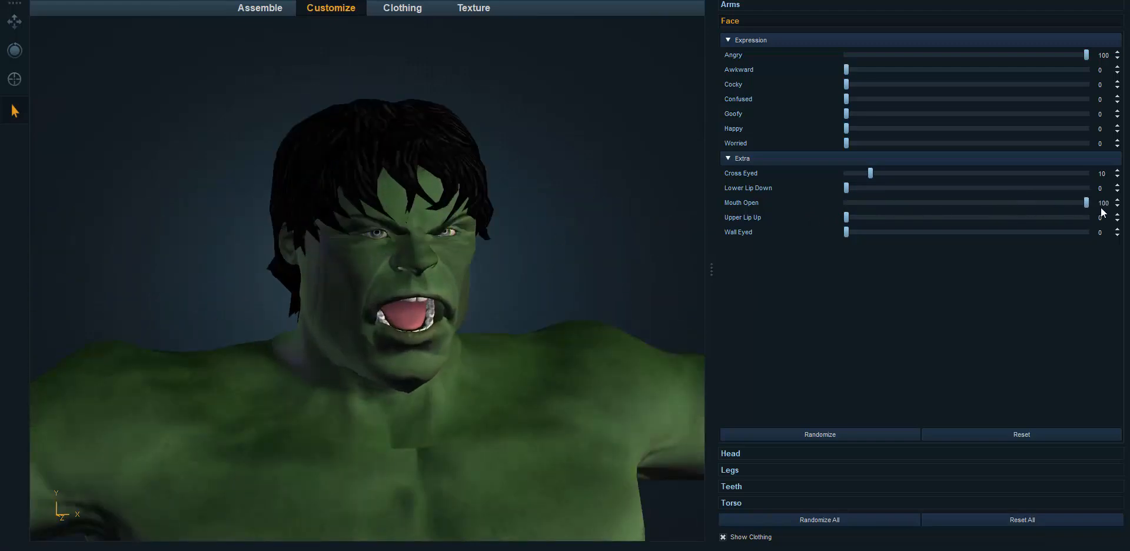
middle_drag(556, 284, 504, 280)
scroll(529, 279, up, 3)
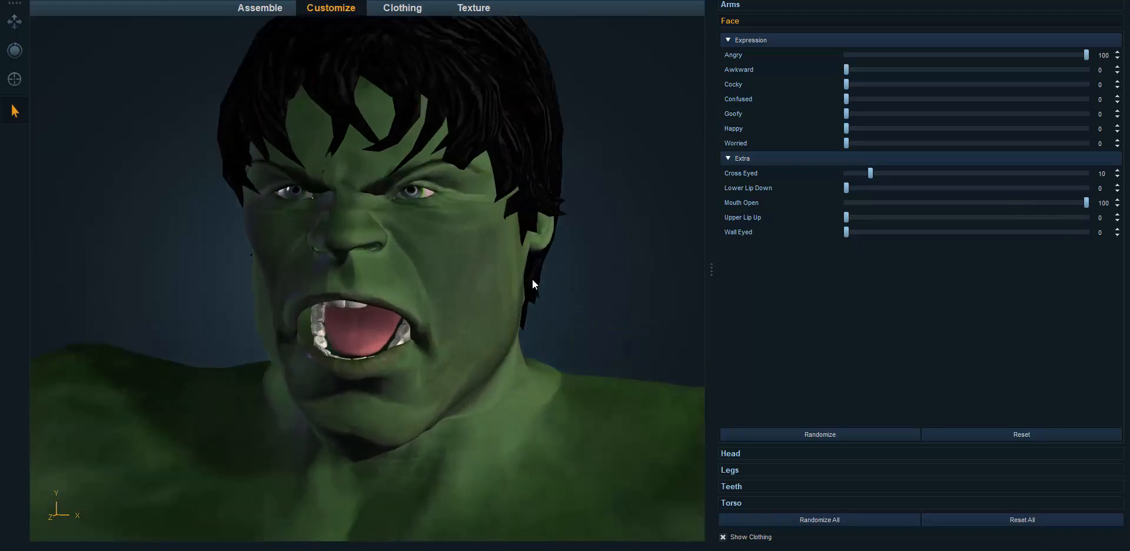
scroll(647, 297, down, 5)
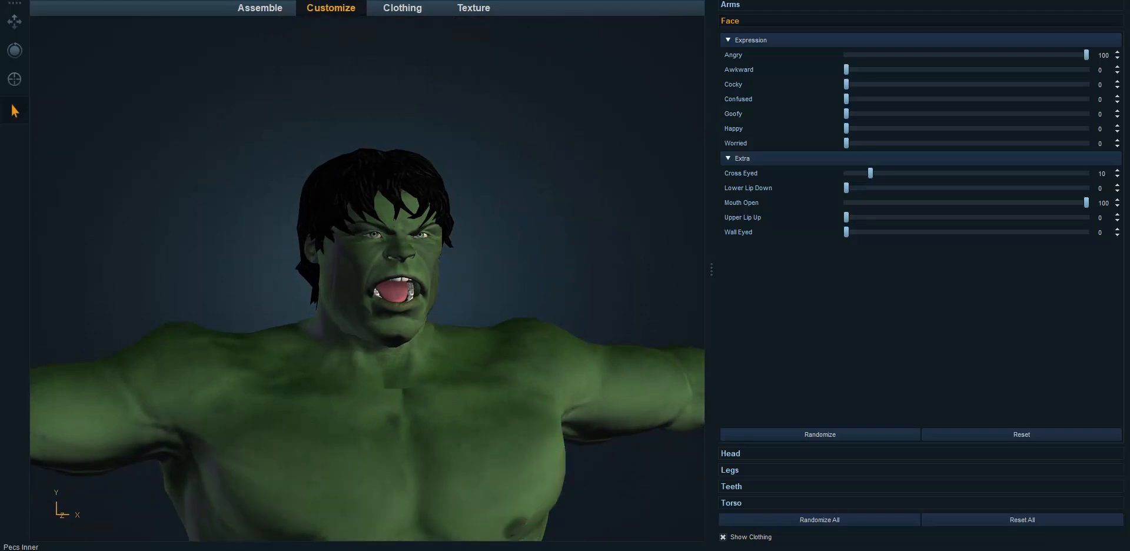
Switch to Maya and inspect the rigged green character from an angle
click(401, 487)
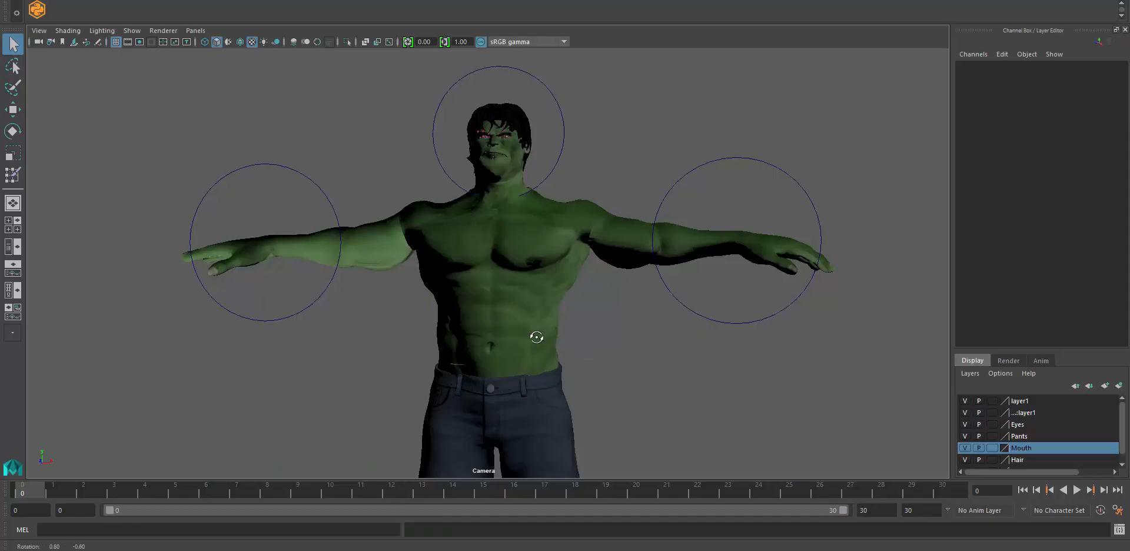
alt+drag(536, 336, 543, 337)
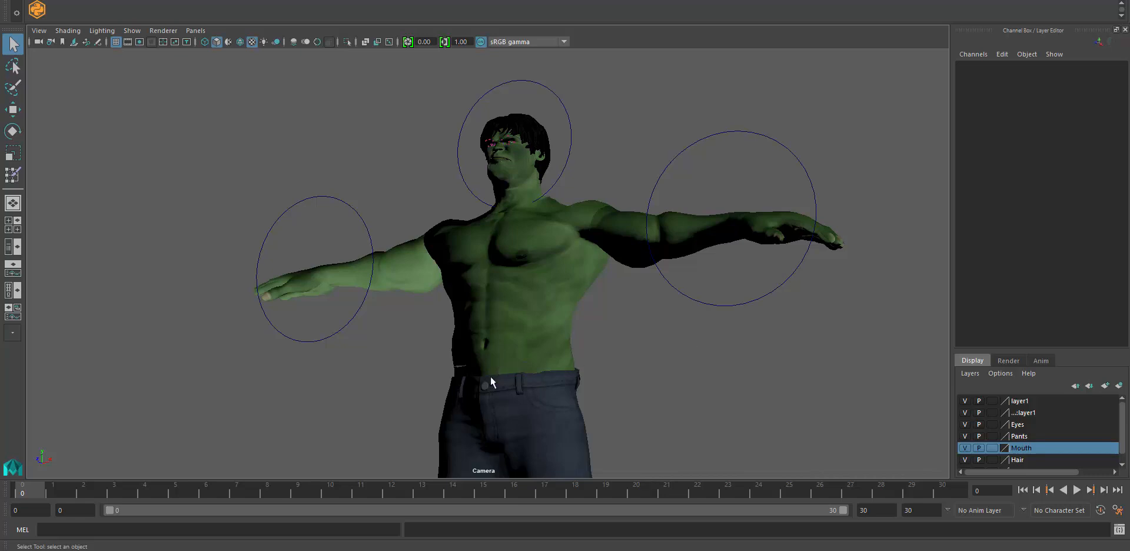
Switch to File Explorer and browse the BACKUPS (D:) drive and the Program Files (x86) folder on Local Disk (C:)
click(217, 550)
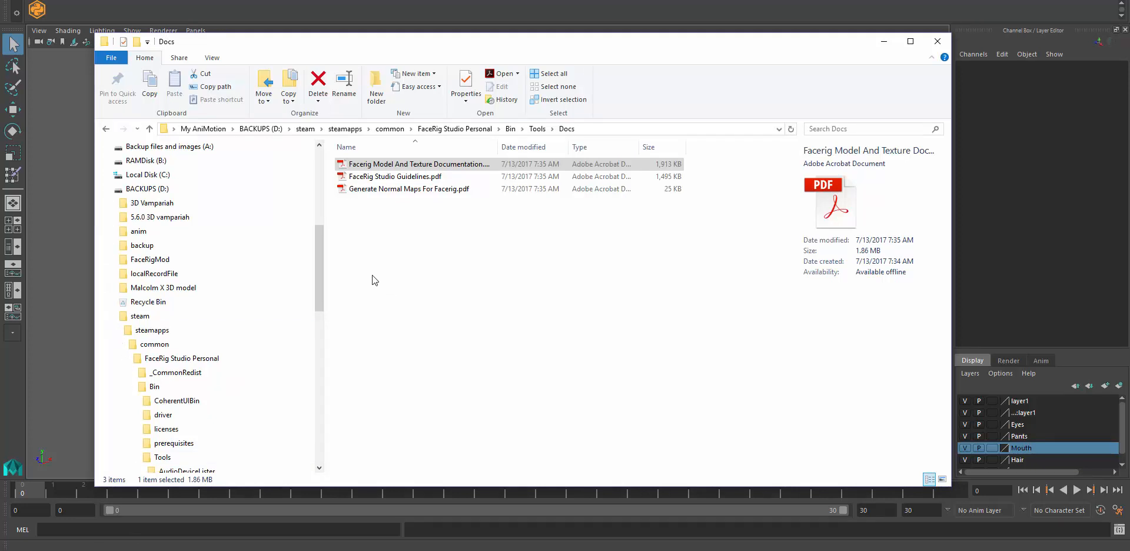
click(148, 189)
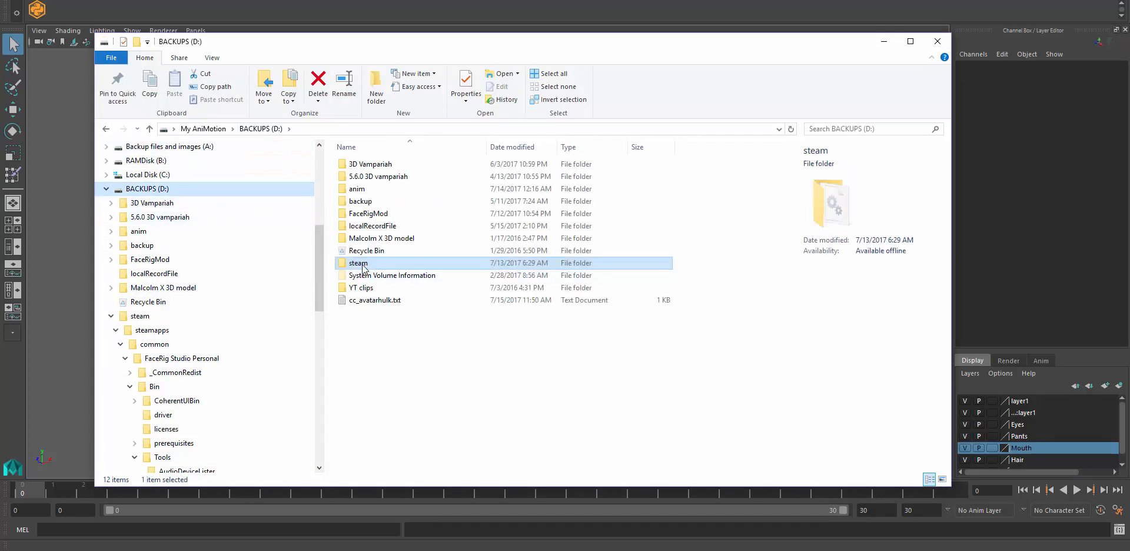
click(185, 175)
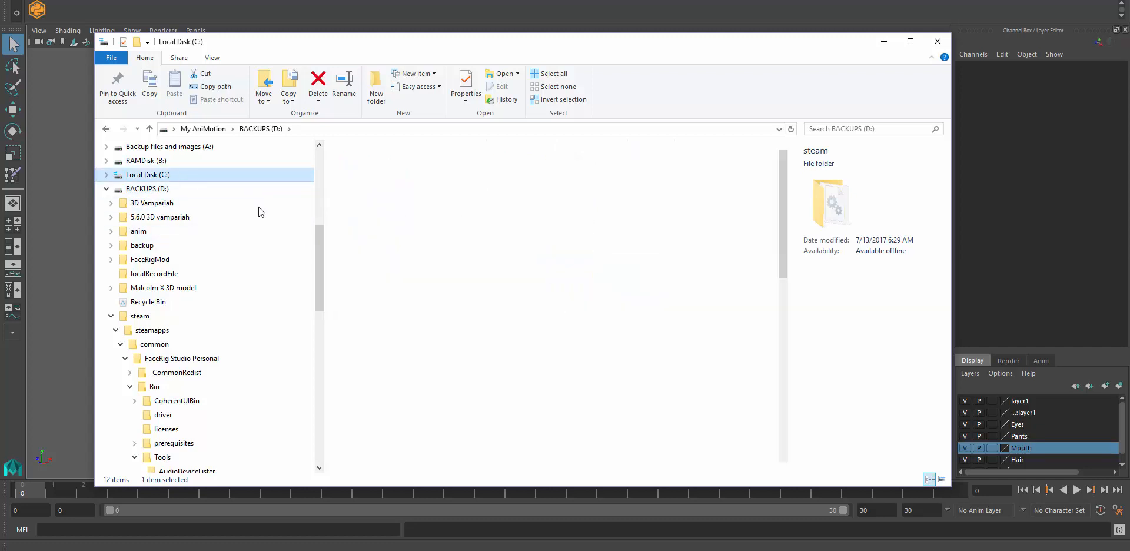
scroll(444, 323, down, 8)
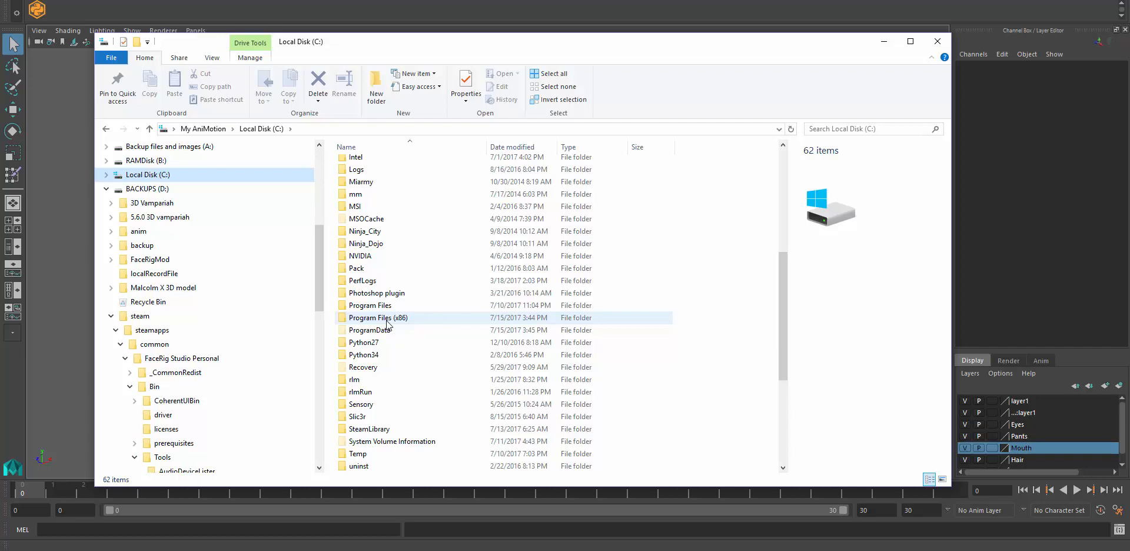
double_click(386, 321)
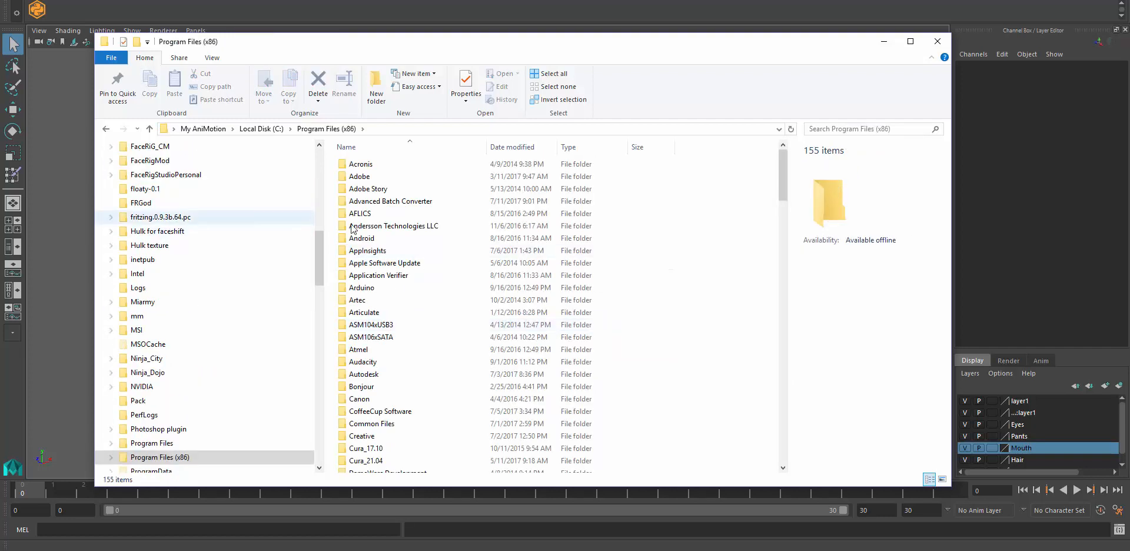
Return to the BACKUPS (D:) drive and collapse the Local Disk (C:) folder tree
click(106, 130)
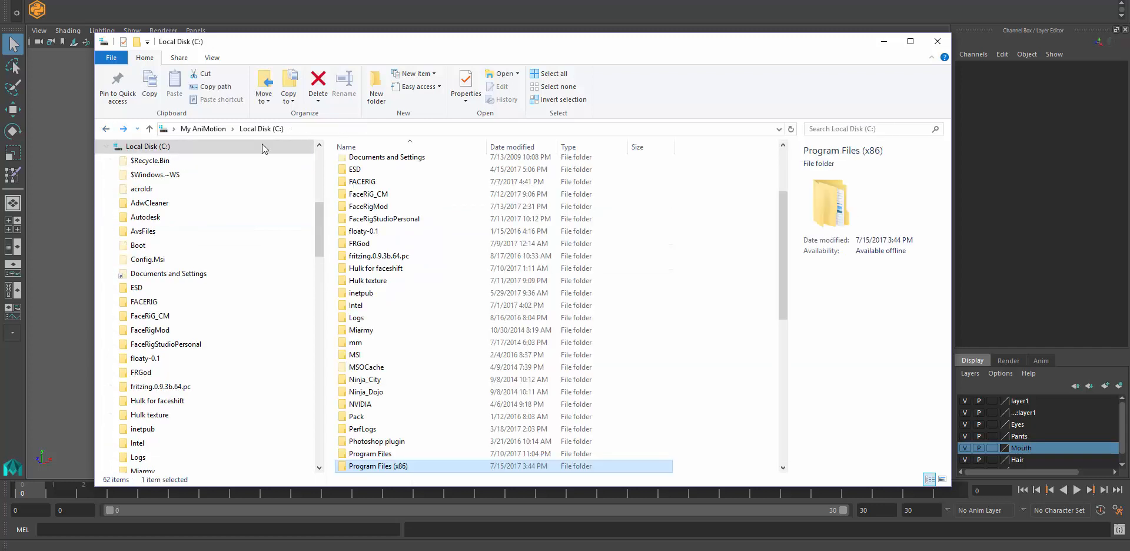
click(107, 129)
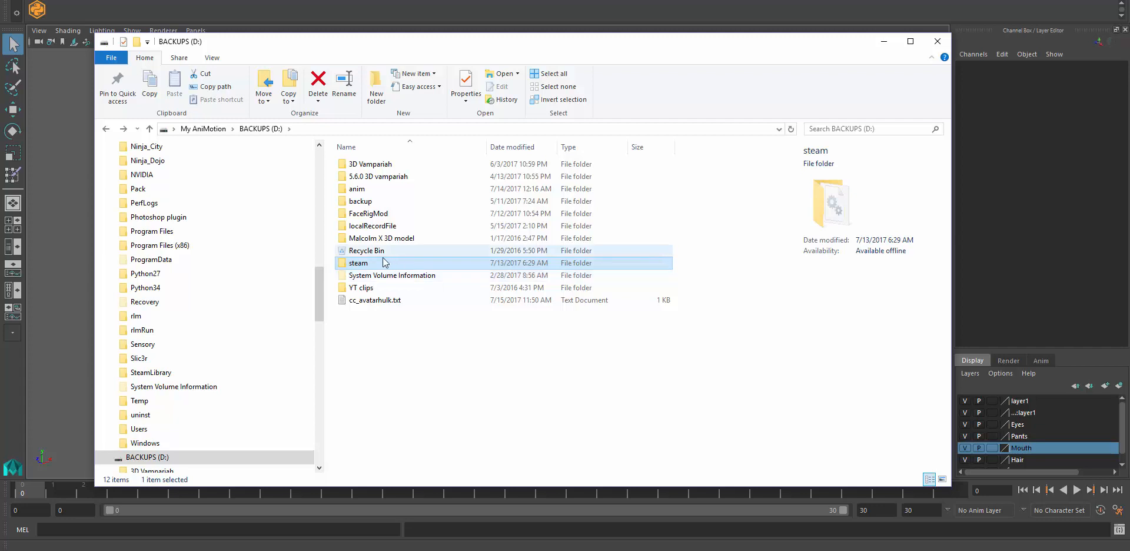
key(alt)
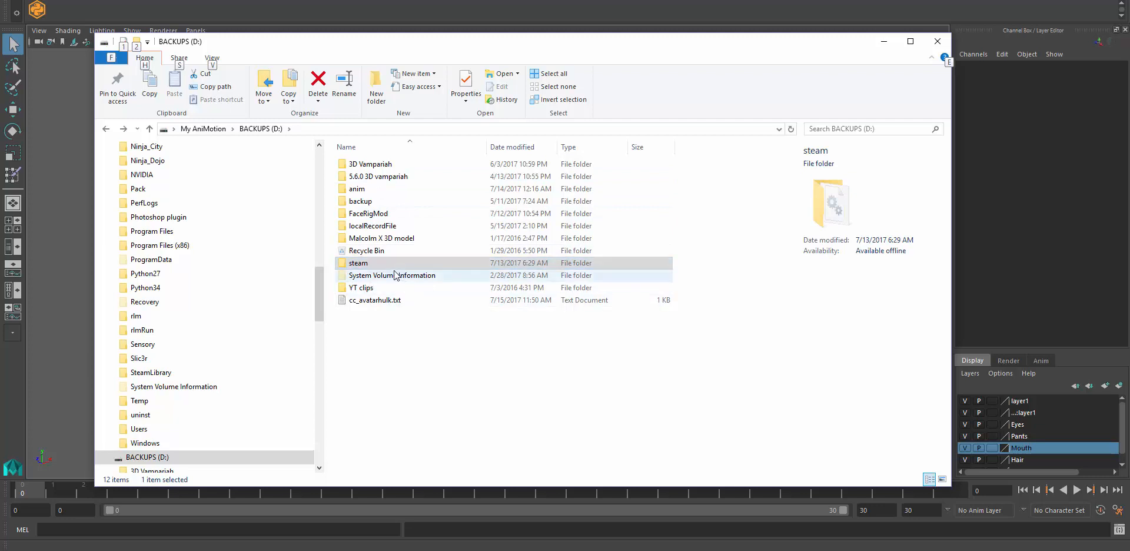
scroll(322, 284, up, 1)
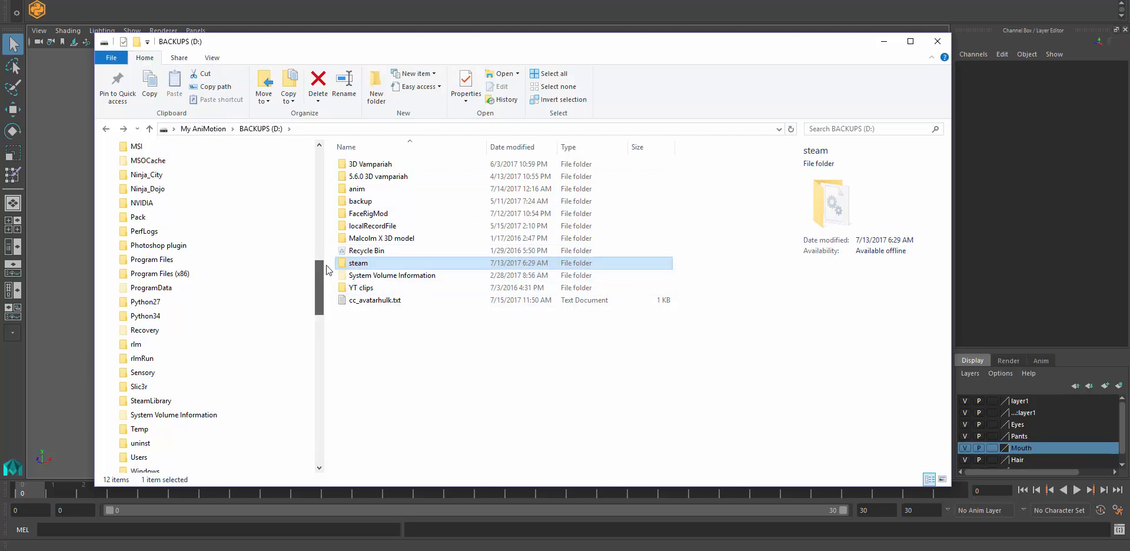
scroll(327, 269, up, 10)
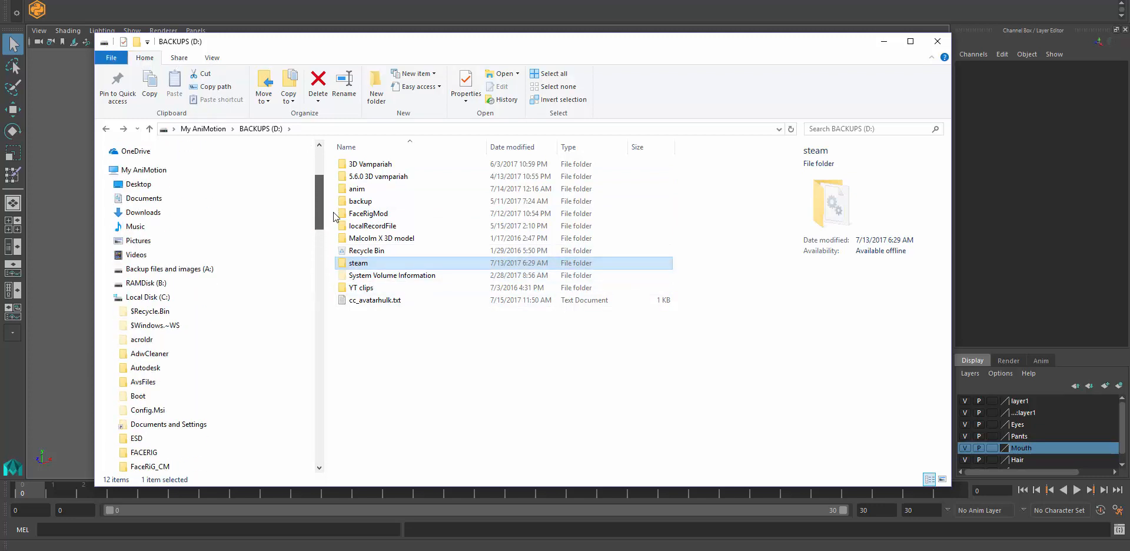
scroll(333, 211, down, 2)
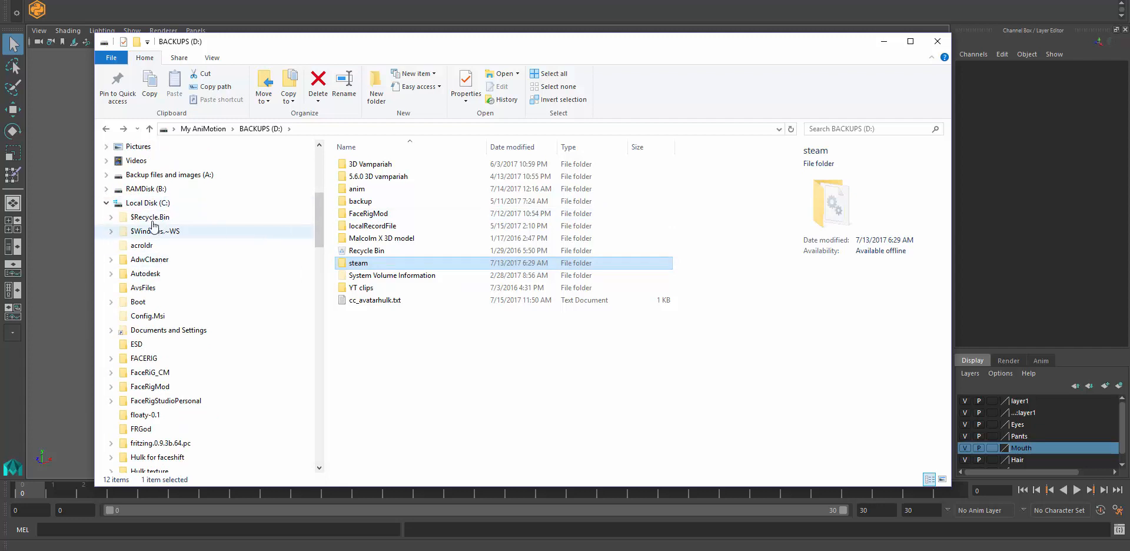
click(106, 202)
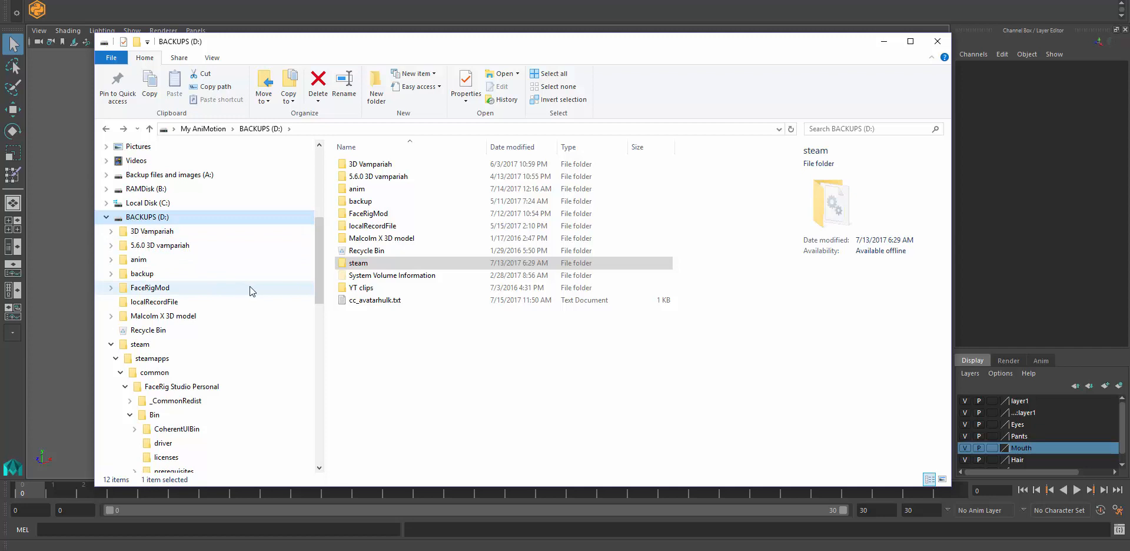
Switch back to Maya, select the character's body mesh and turn on the X-ray display of its joints
key(alt+Tab)
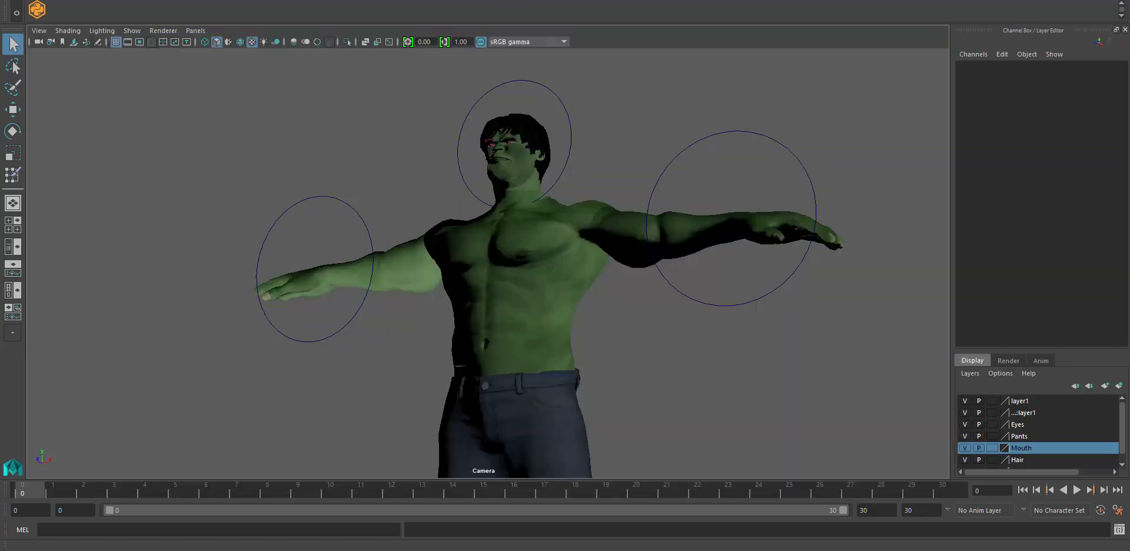
alt+drag(595, 224, 648, 236)
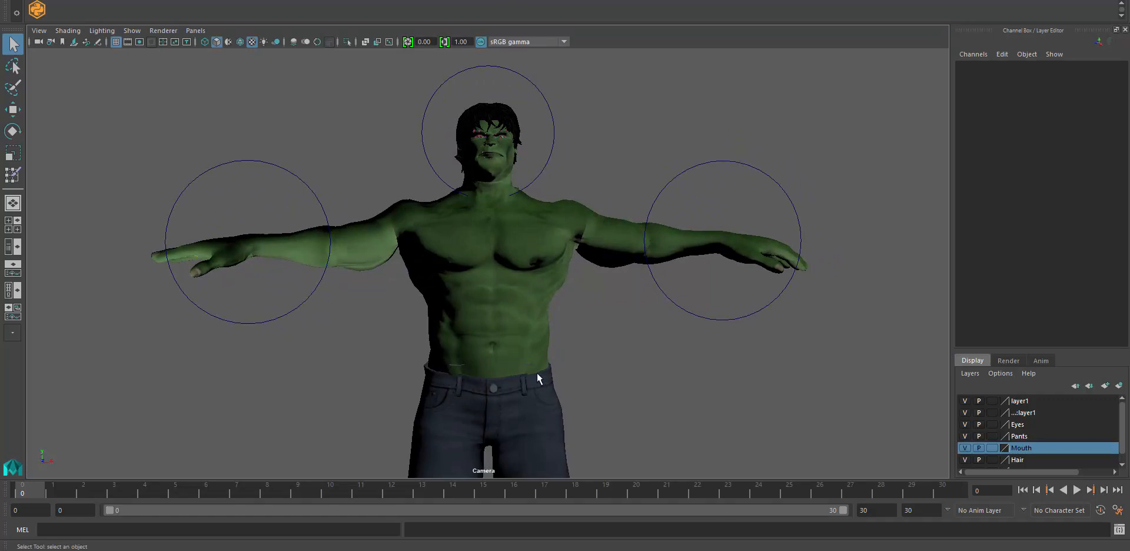
click(495, 321)
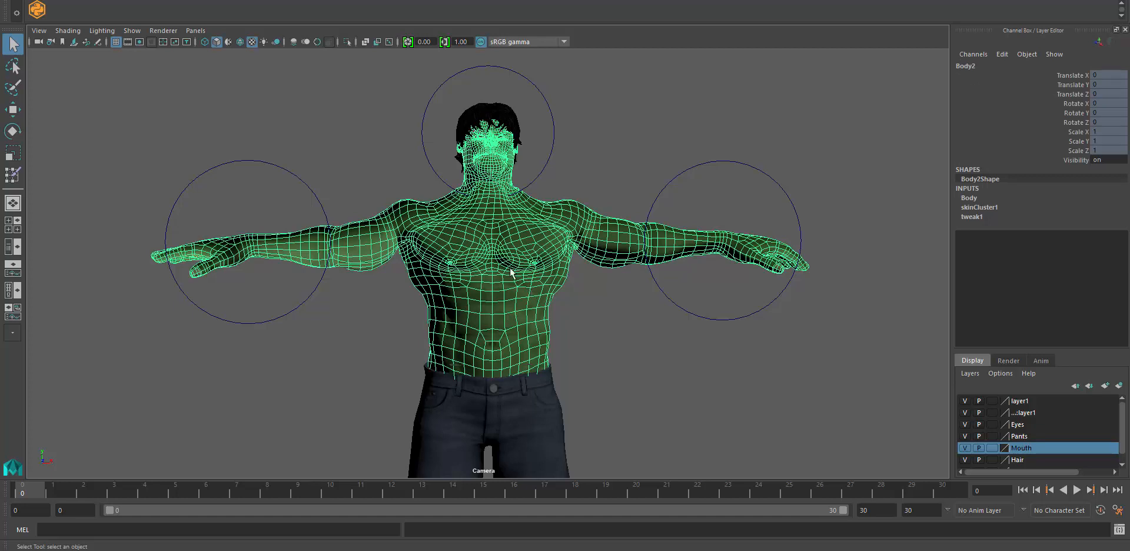
click(66, 31)
click(126, 181)
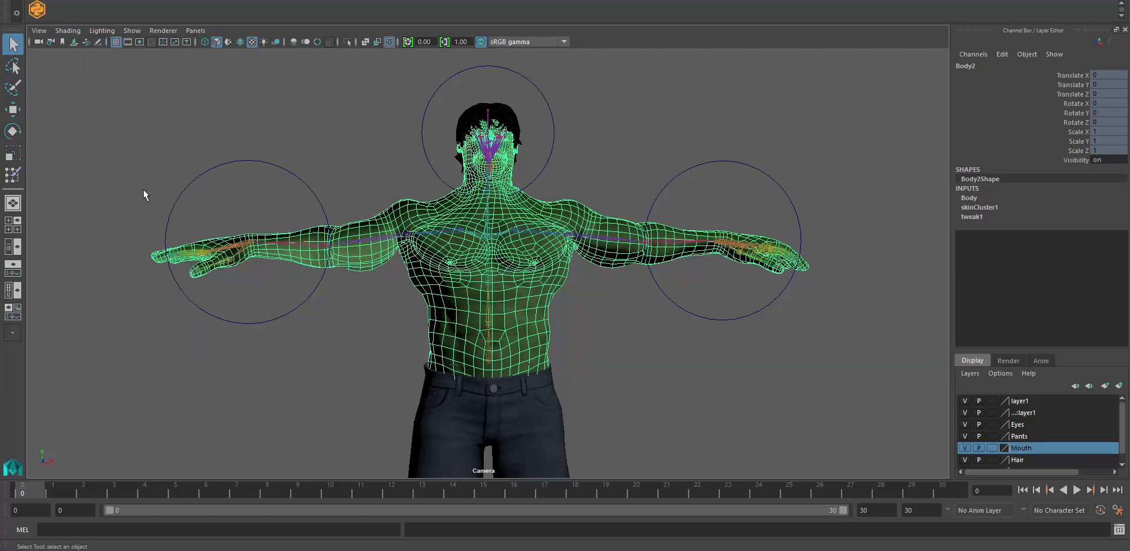
Add the character's whole skeleton to the body mesh selection and switch to the Rigging command set
click(488, 364)
click(458, 316)
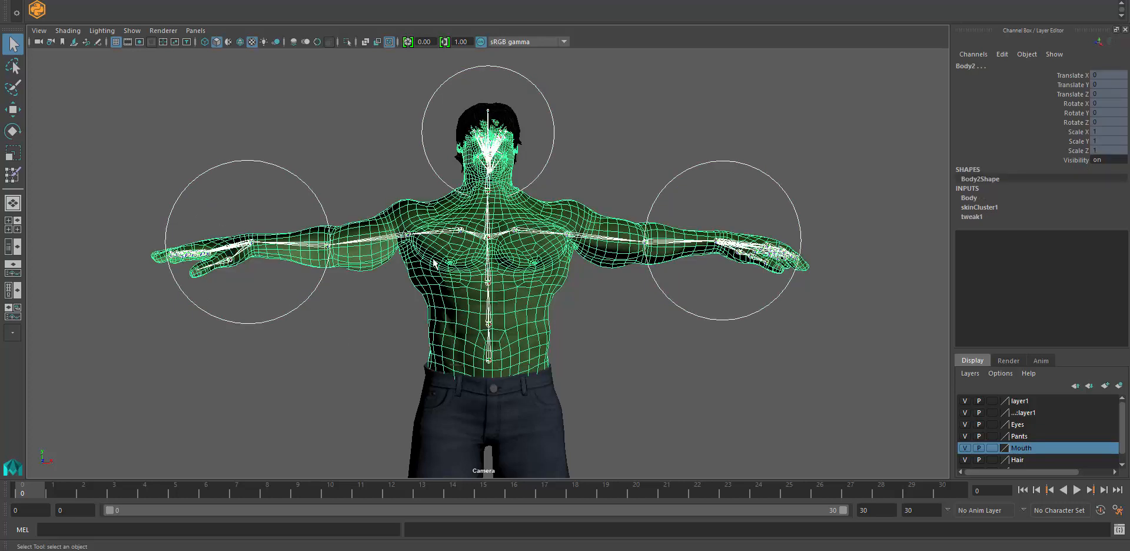
click(41, 0)
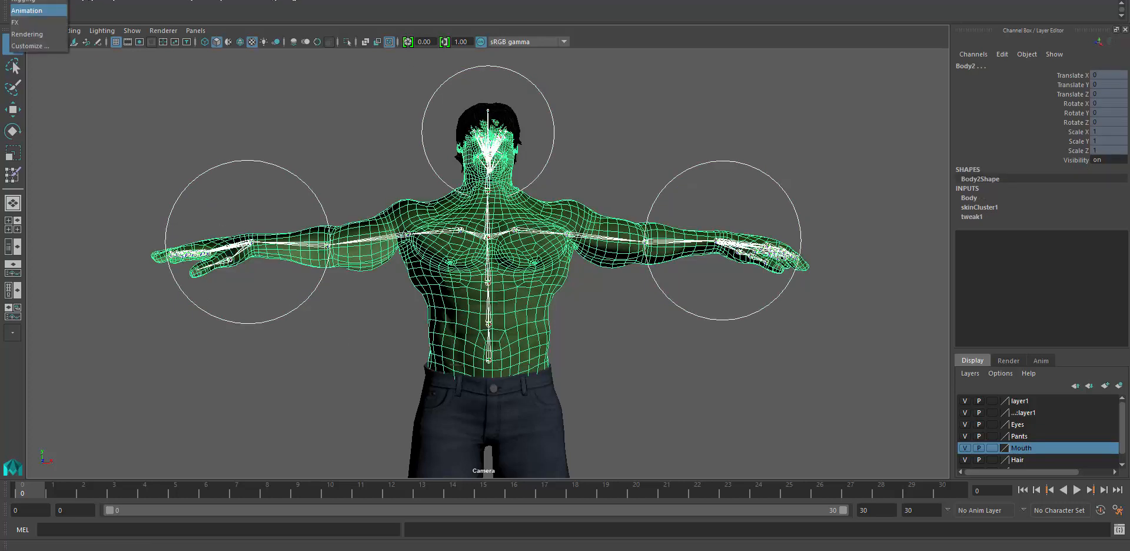
click(52, 1)
Review the skin commands and temporarily shrink the Maya window to show its full command bar, restoring it to full size
click(247, 1)
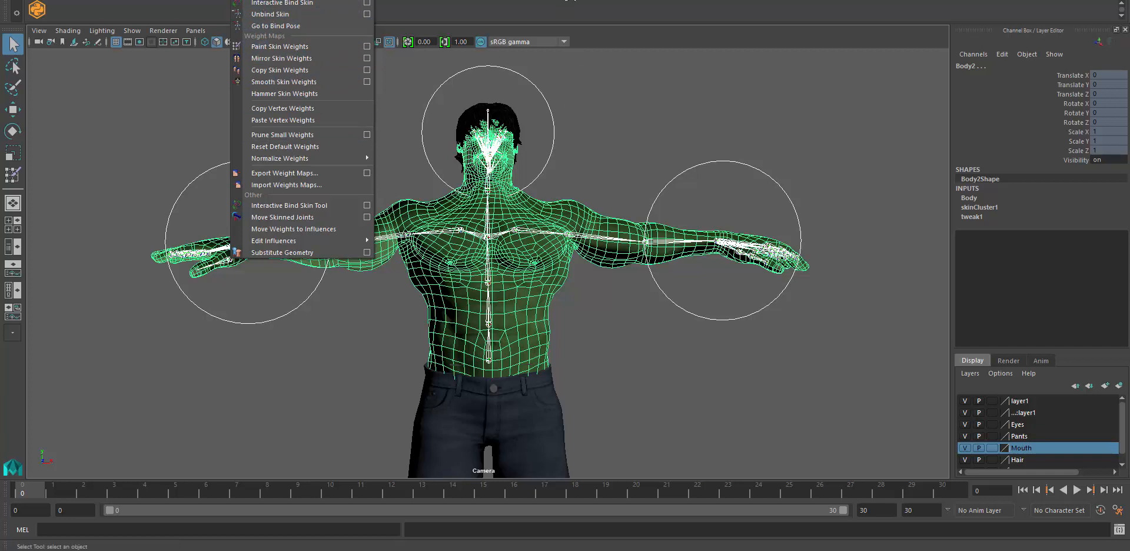
key(Escape)
mouse_move(566, 0)
mouse_down()
mouse_move(619, 0)
mouse_move(568, 40)
mouse_move(563, 13)
mouse_up()
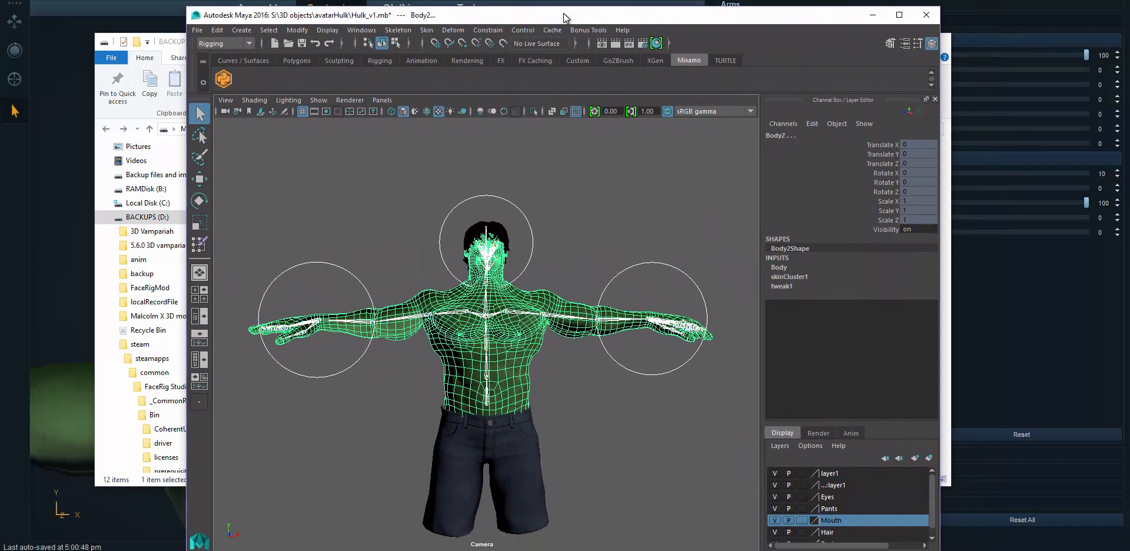
click(427, 30)
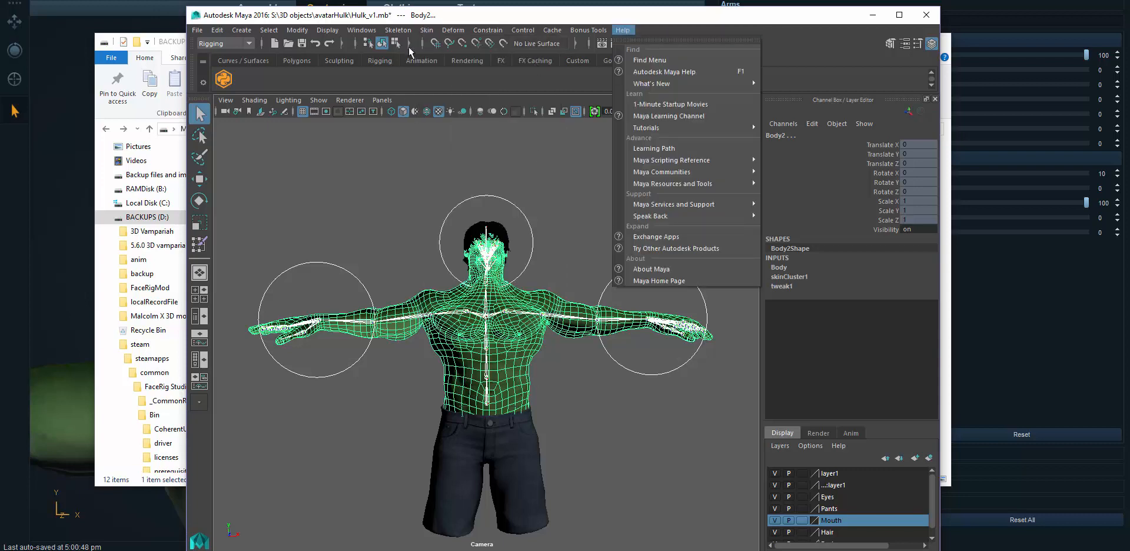
click(493, 20)
click(898, 15)
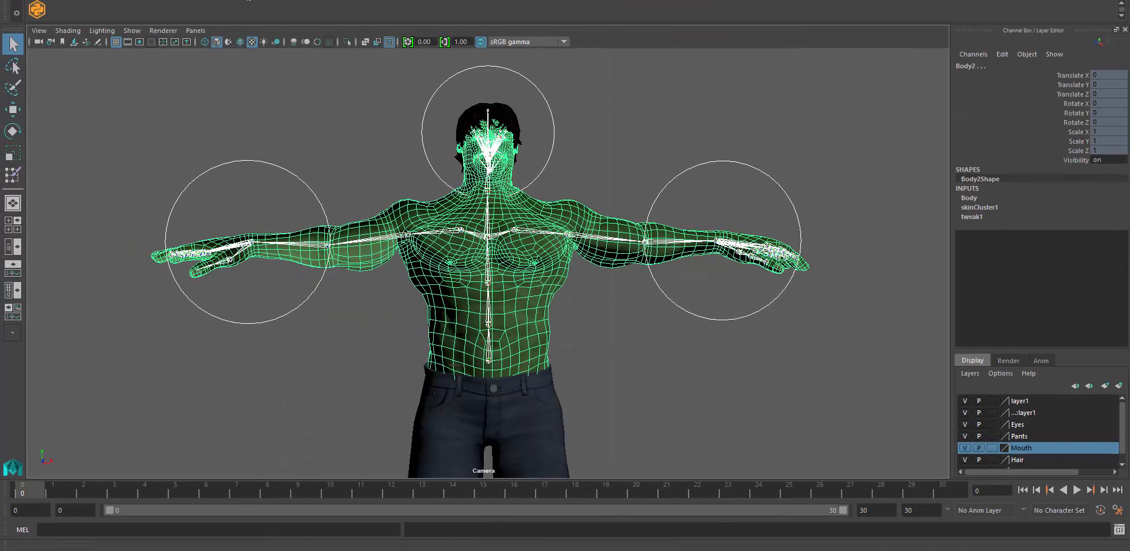
Start the Paint Skin Weights tool on the body mesh and open its tool settings
click(248, 1)
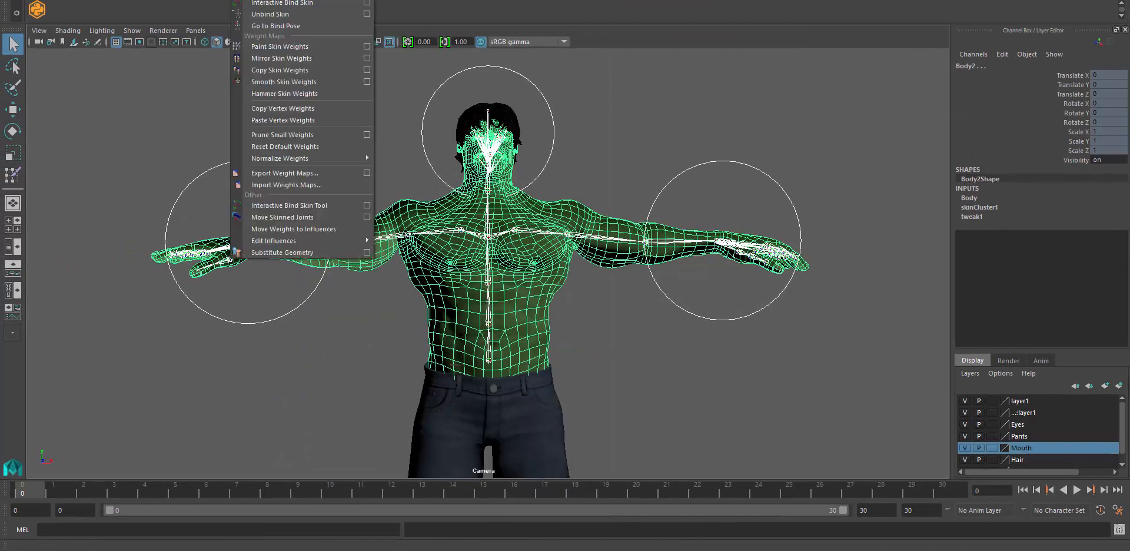
click(286, 52)
mouse_move(312, 141)
alt+mouse_down()
mouse_move(343, 174)
mouse_move(83, 143)
alt+mouse_up()
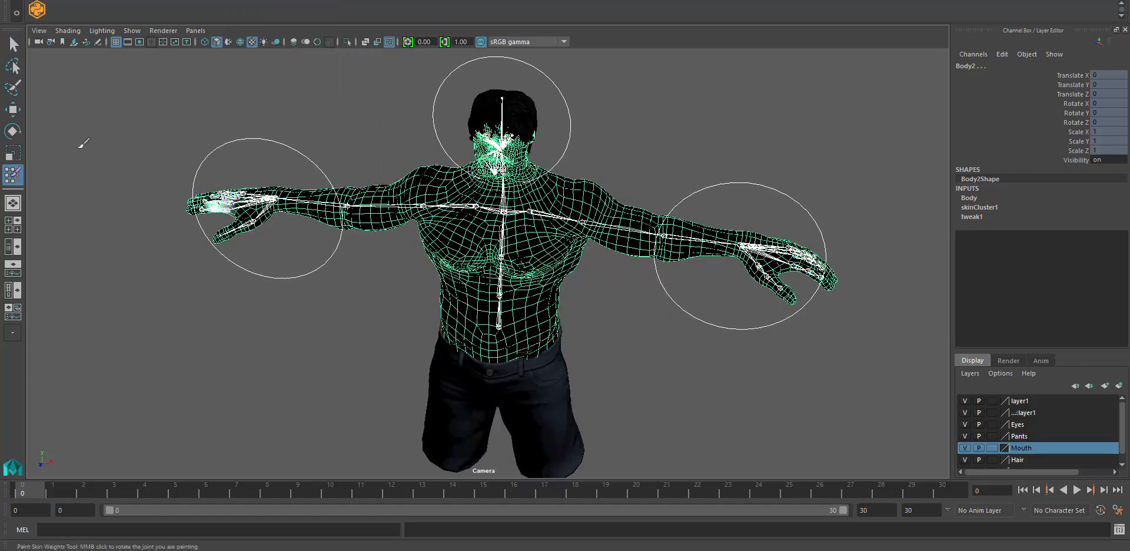
click(293, 1)
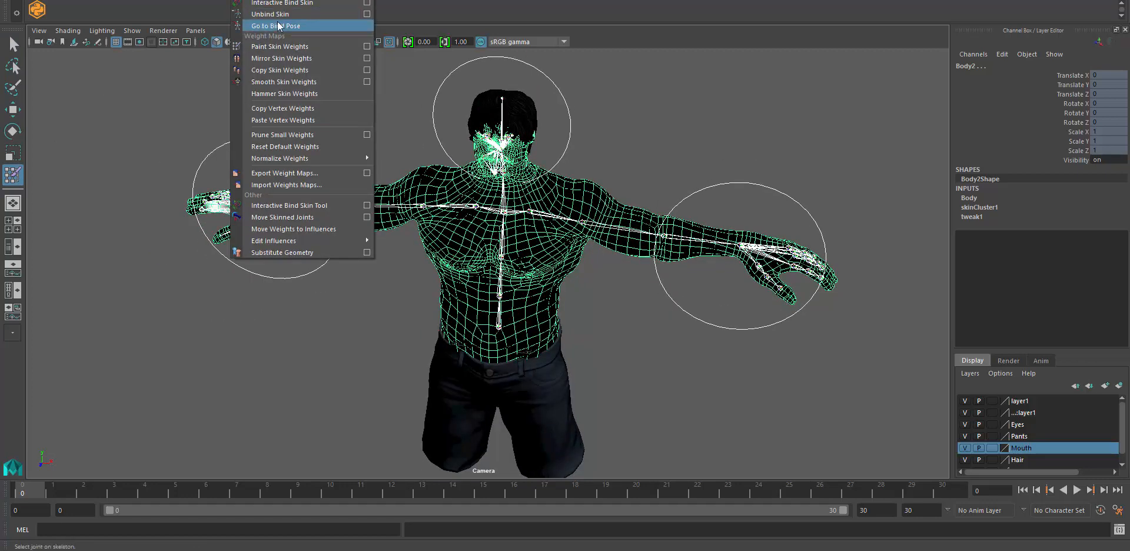
click(363, 48)
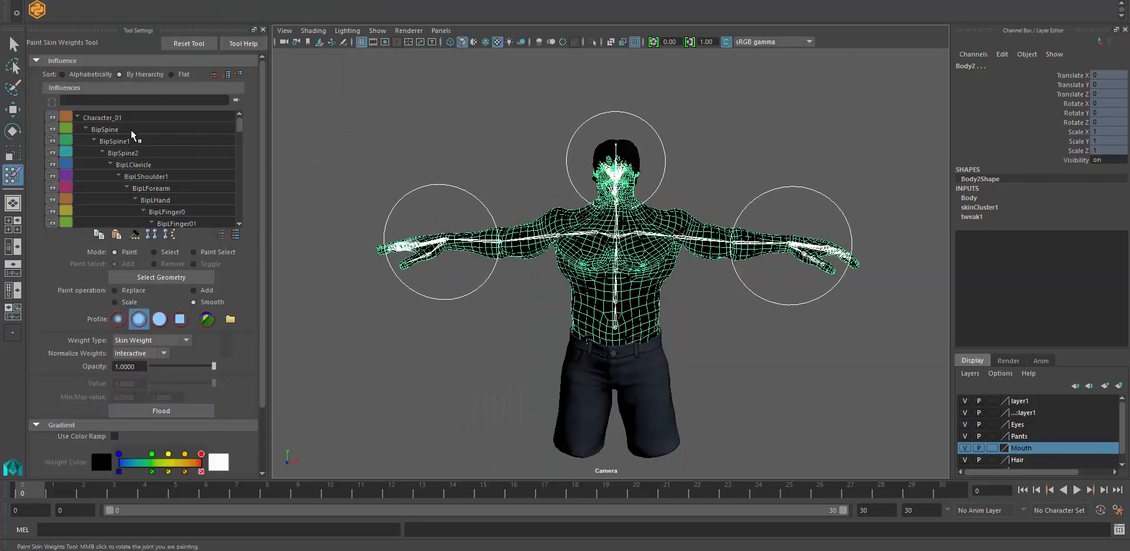
Inspect the body's skin weight maps for the Character_01, BipSpine, BipSpine1 and BipSpine2 influences
click(105, 117)
alt+middle_drag(433, 171, 419, 192)
alt+right_drag(418, 192, 454, 196)
alt+middle_drag(454, 196, 441, 190)
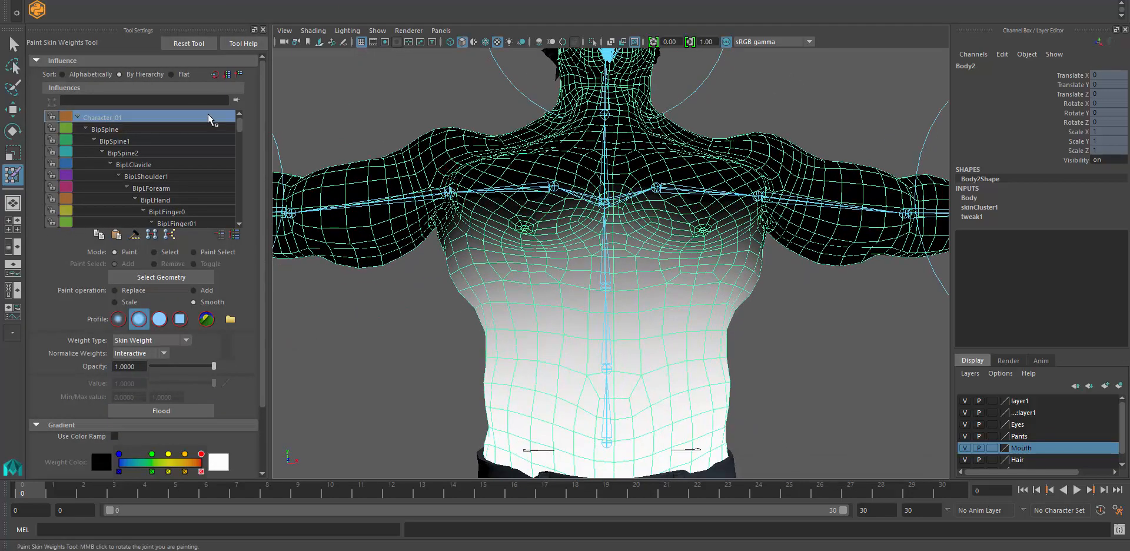
click(123, 129)
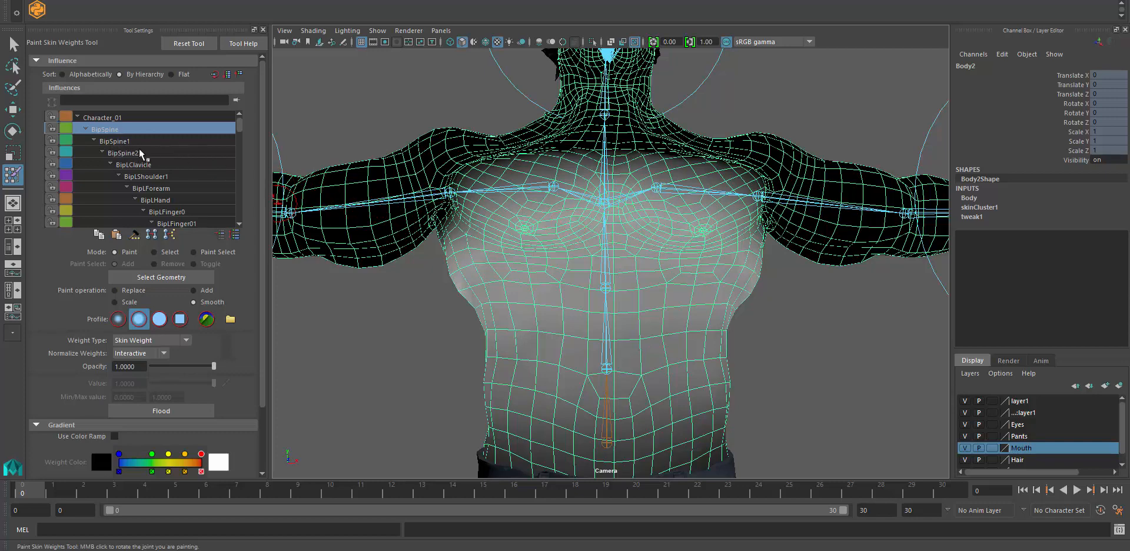
click(115, 144)
click(123, 153)
Check the skin weights of the BipLClavicle, BipLShoulder1, BipLHand and BipLFinger0 influences along the arm
click(134, 169)
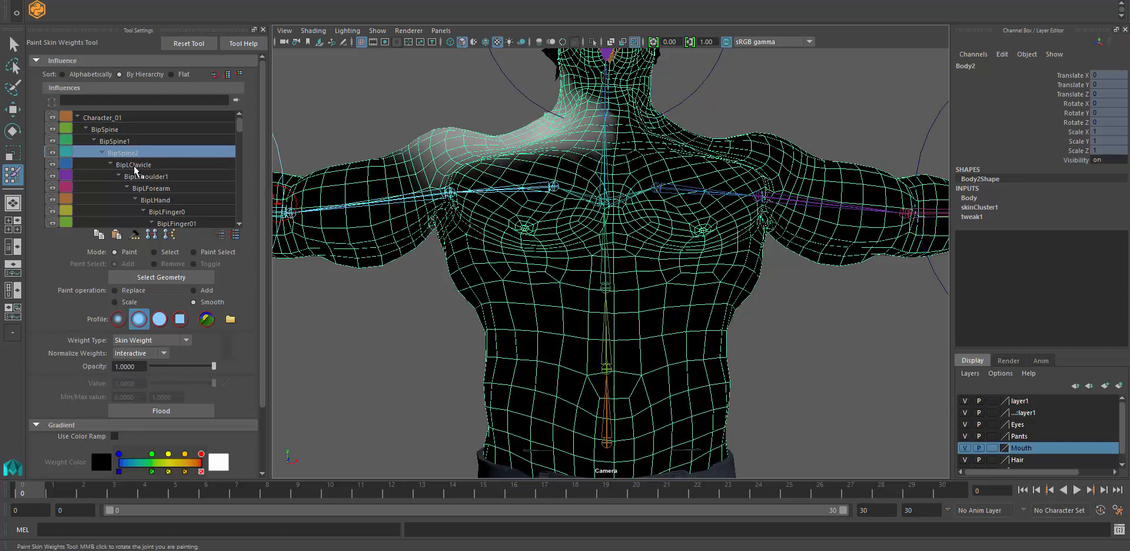
click(158, 178)
mouse_move(562, 144)
alt+mouse_down()
mouse_move(587, 150)
mouse_move(412, 188)
mouse_move(197, 208)
alt+mouse_up()
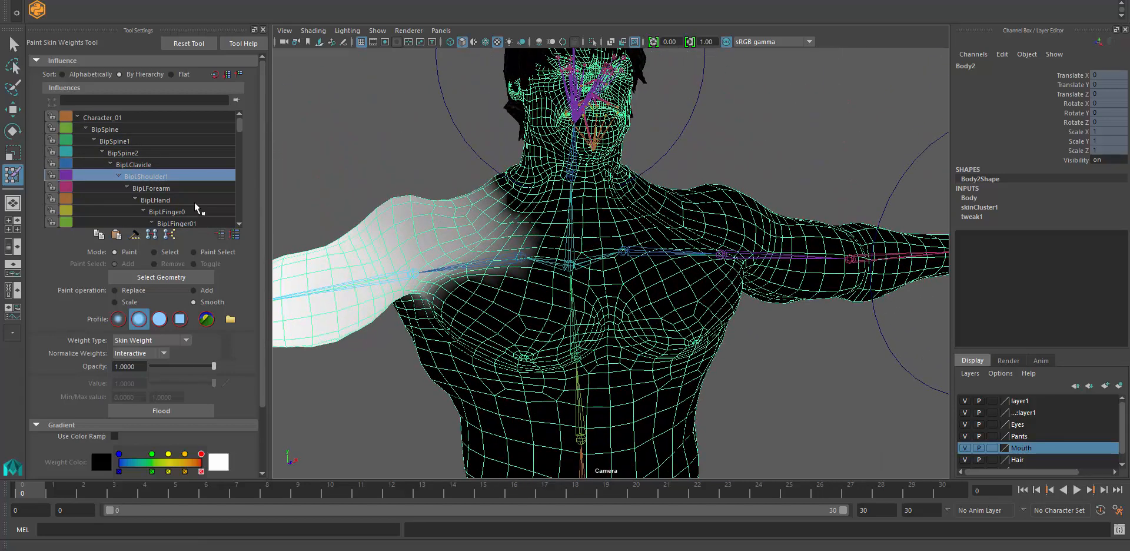
click(158, 199)
click(166, 212)
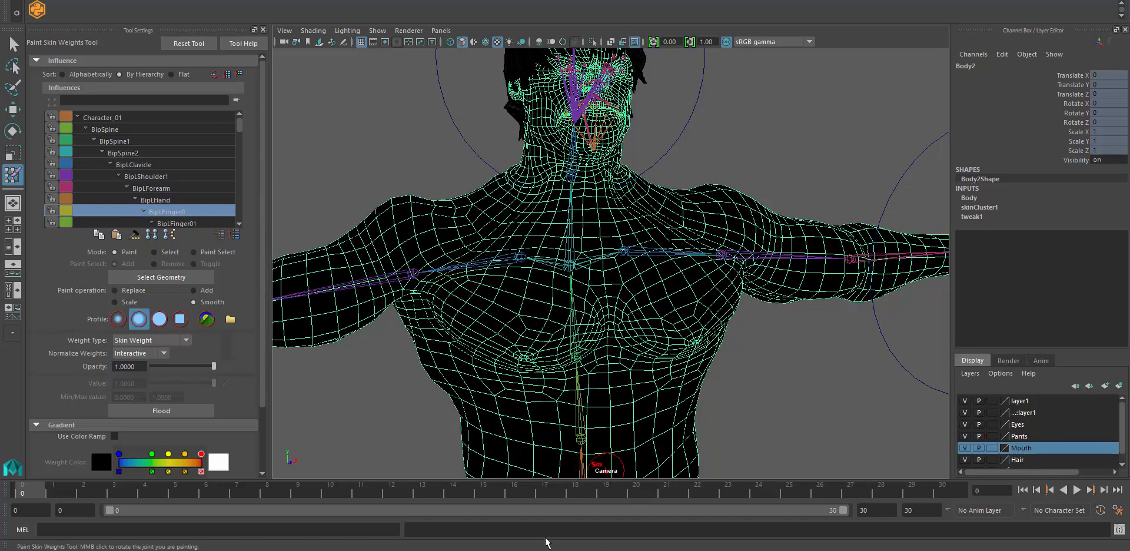
Switch to File Explorer and go to the steam\steamapps\common\FaceRig Studio Personal folder on BACKUPS (D:)
key(alt+Tab)
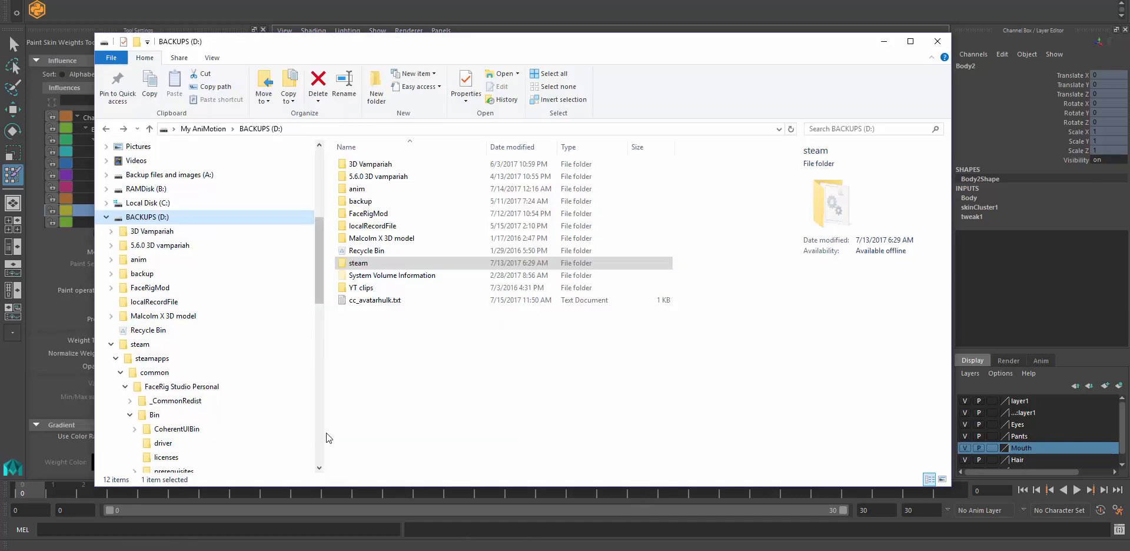
double_click(372, 264)
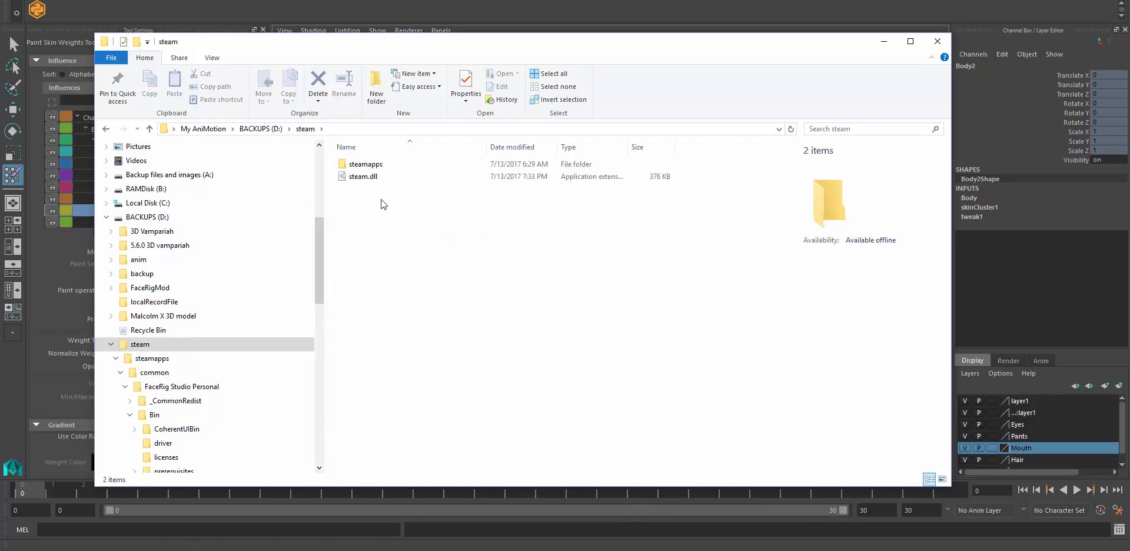
double_click(404, 166)
double_click(379, 166)
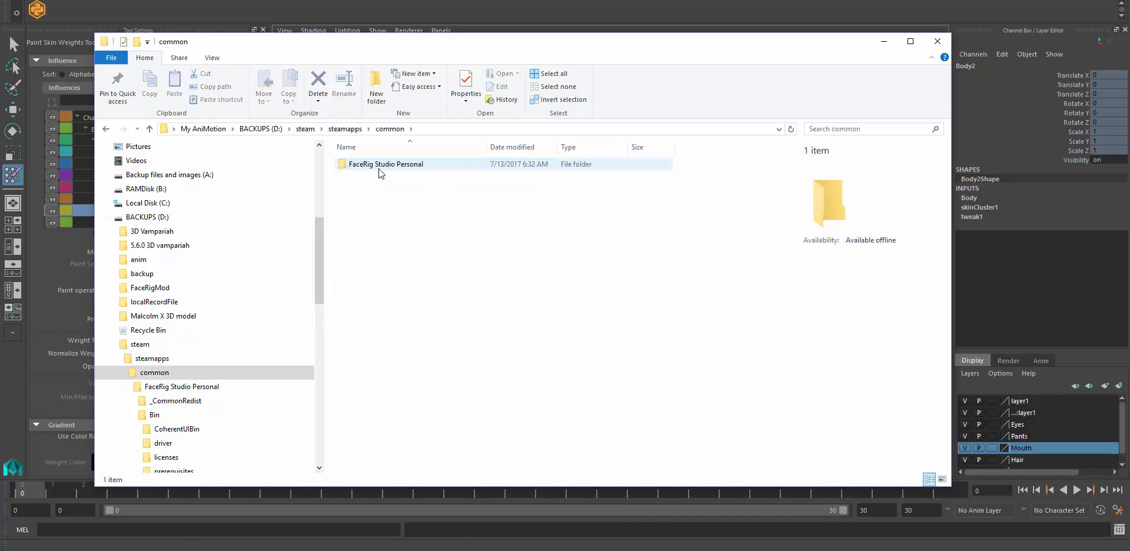
double_click(379, 166)
Open the FaceRig Model and Textures Documentation PDF from Bin\Tools\Docs and dismiss the assistive reading dialog
double_click(416, 189)
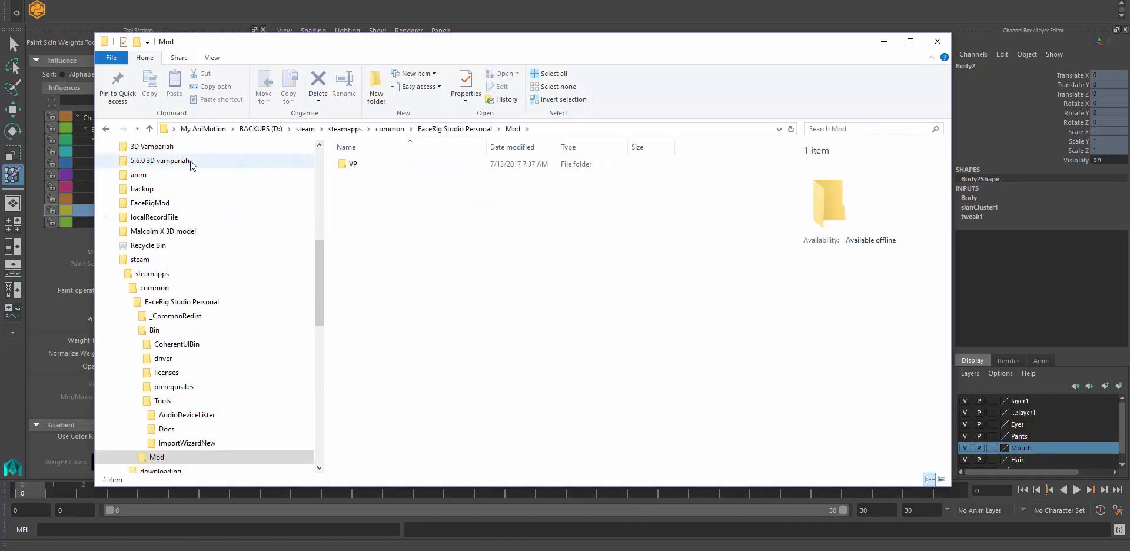
key(alt+Left)
double_click(355, 175)
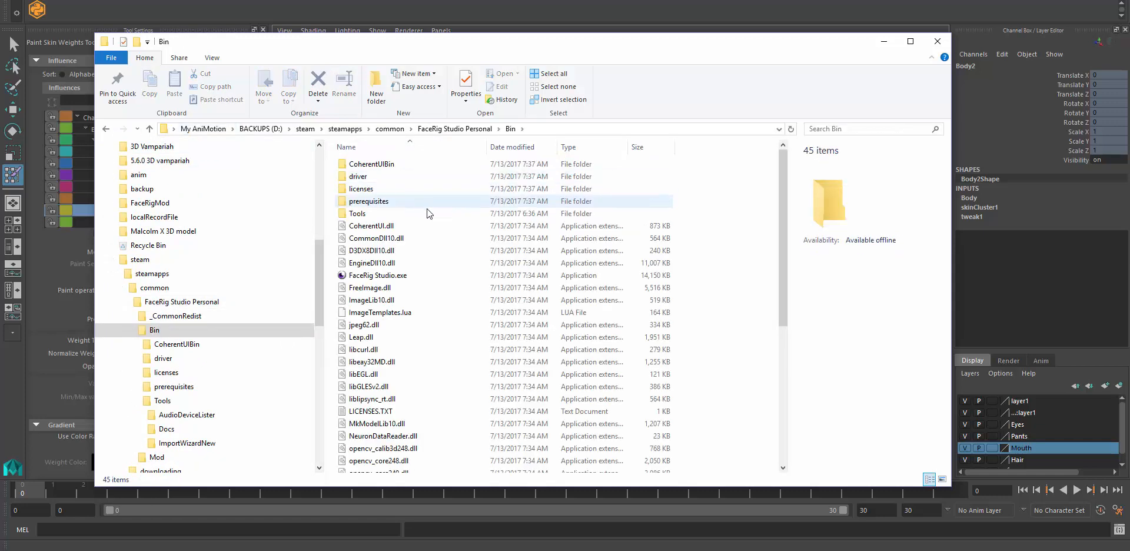
click(373, 213)
double_click(373, 213)
double_click(401, 176)
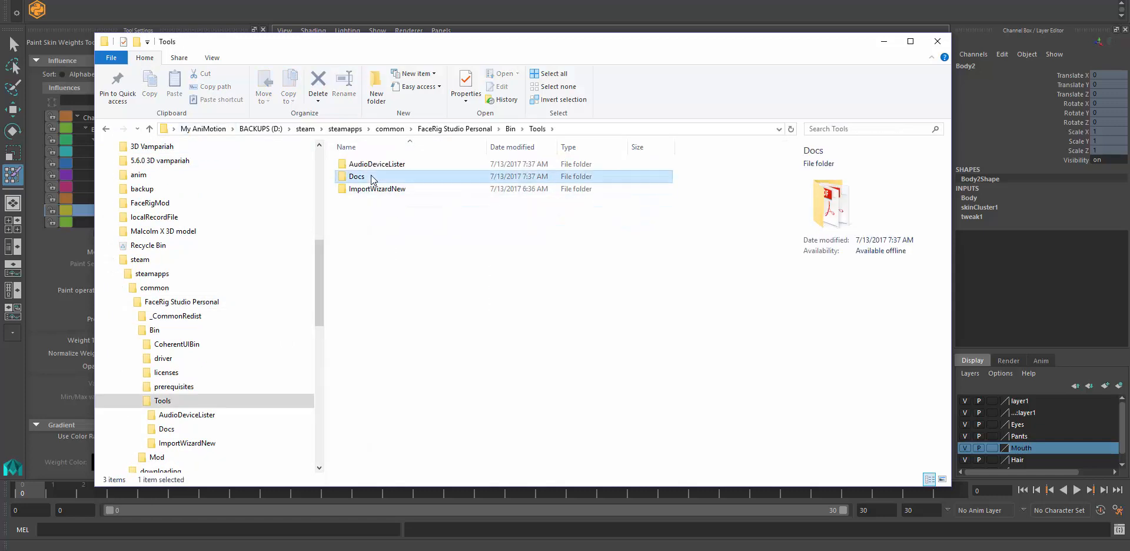
double_click(405, 165)
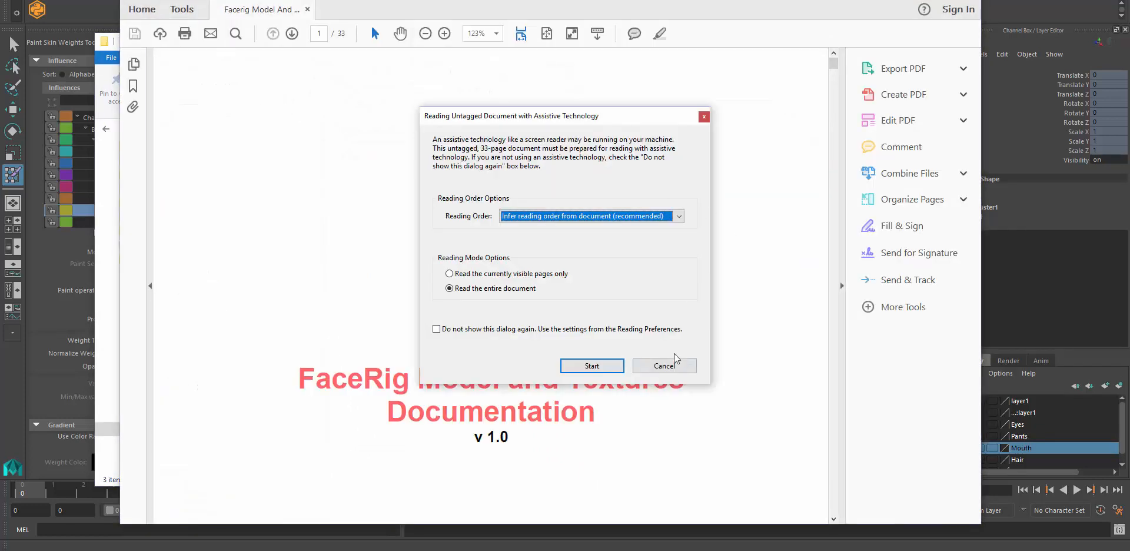
click(684, 360)
Go to the Skeleton hierarchy section on page 31 and highlight the BipSpine, BipSpine1 and BipSpine2 joint names
scroll(739, 255, down, 2)
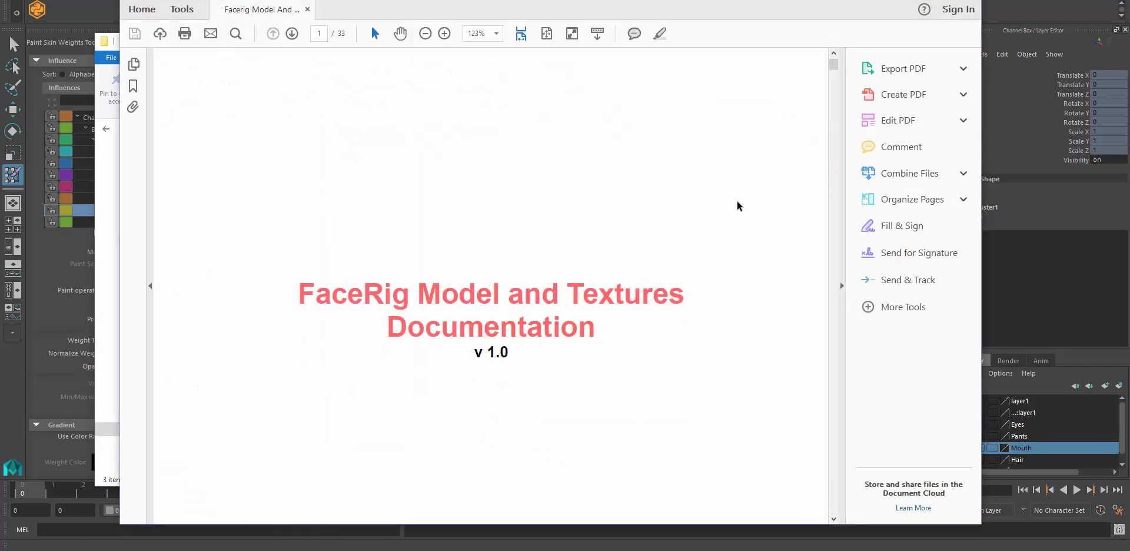
drag(835, 69, 898, 481)
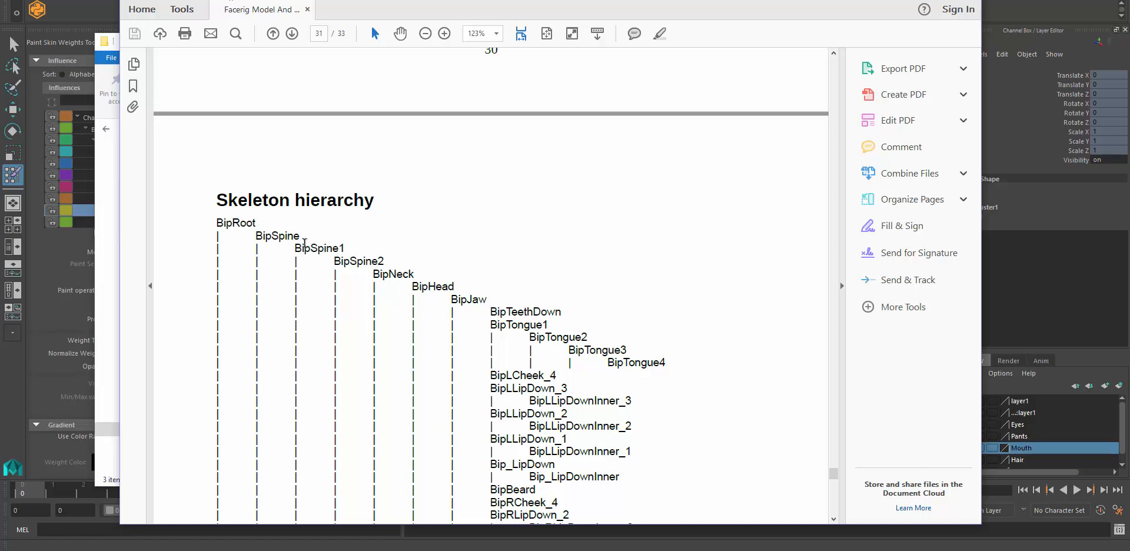
drag(300, 237, 260, 237)
drag(352, 253, 303, 254)
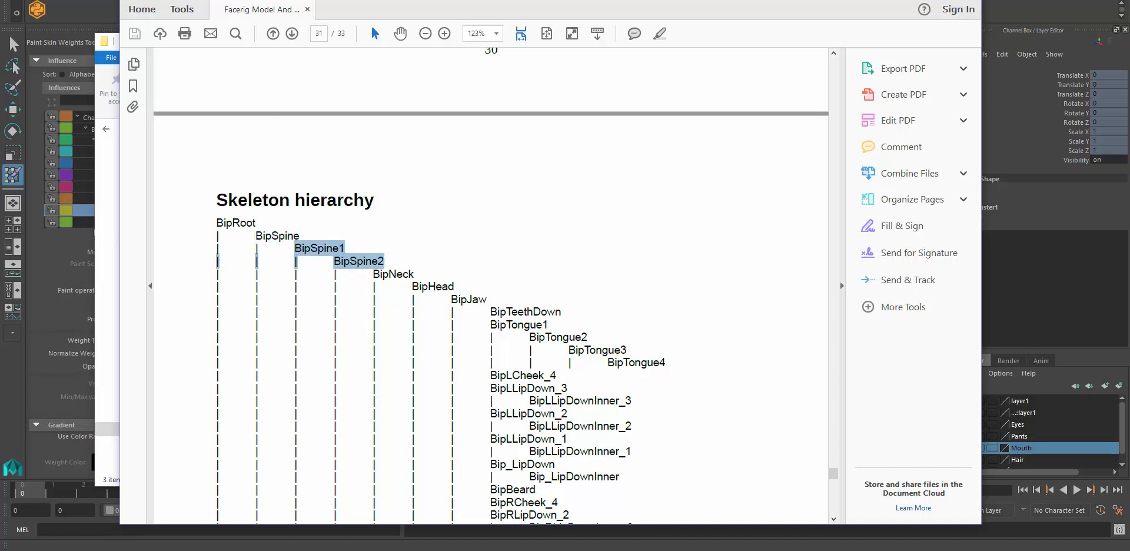
Return to Maya, restore its window to full size and open the Outliner
click(606, 549)
drag(529, 0, 597, 0)
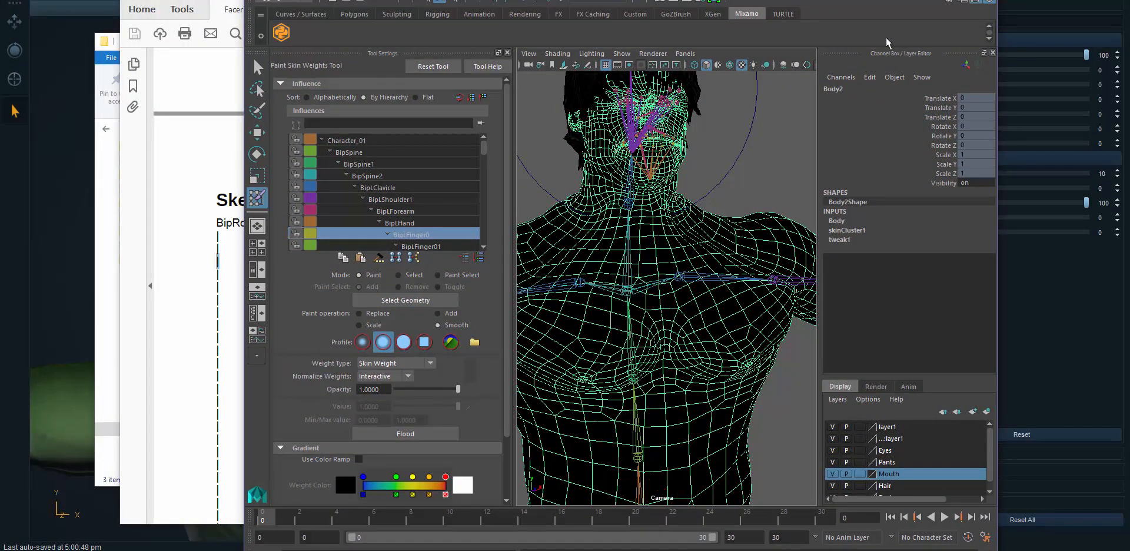
click(959, 0)
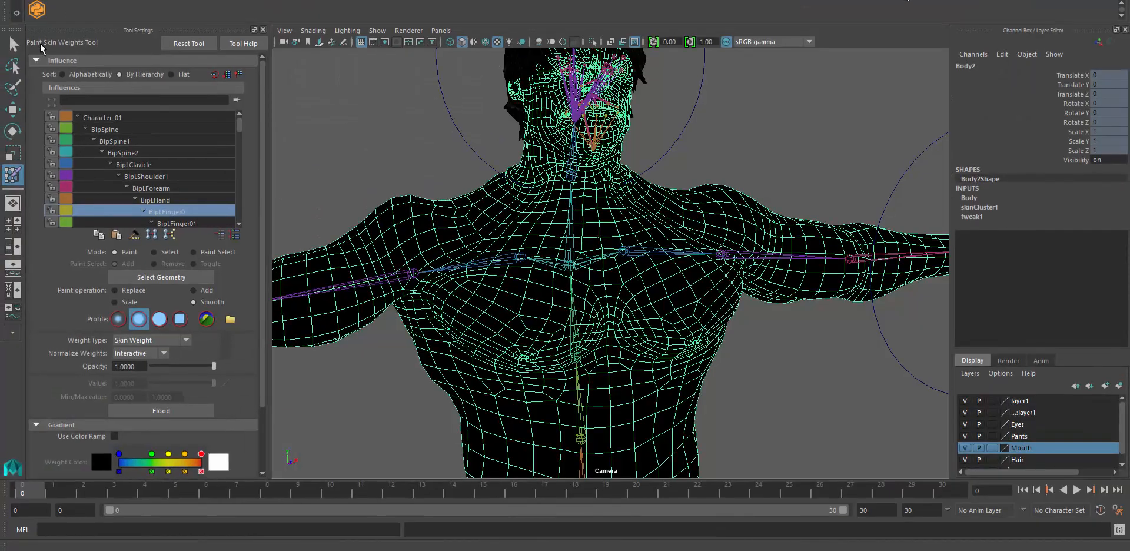
click(139, 0)
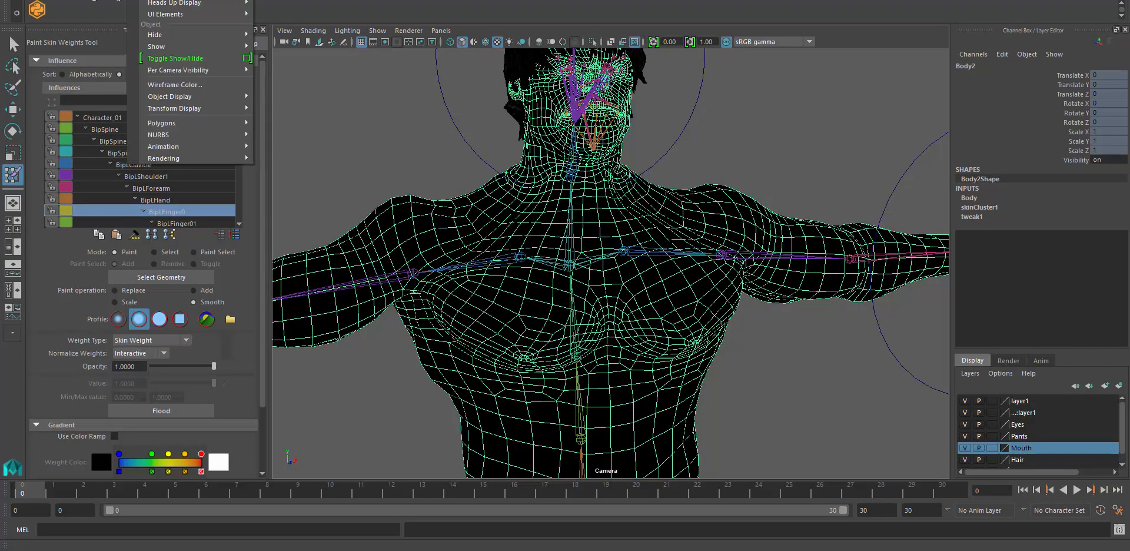
mouse_move(230, 47)
mouse_move(180, 0)
click(212, 63)
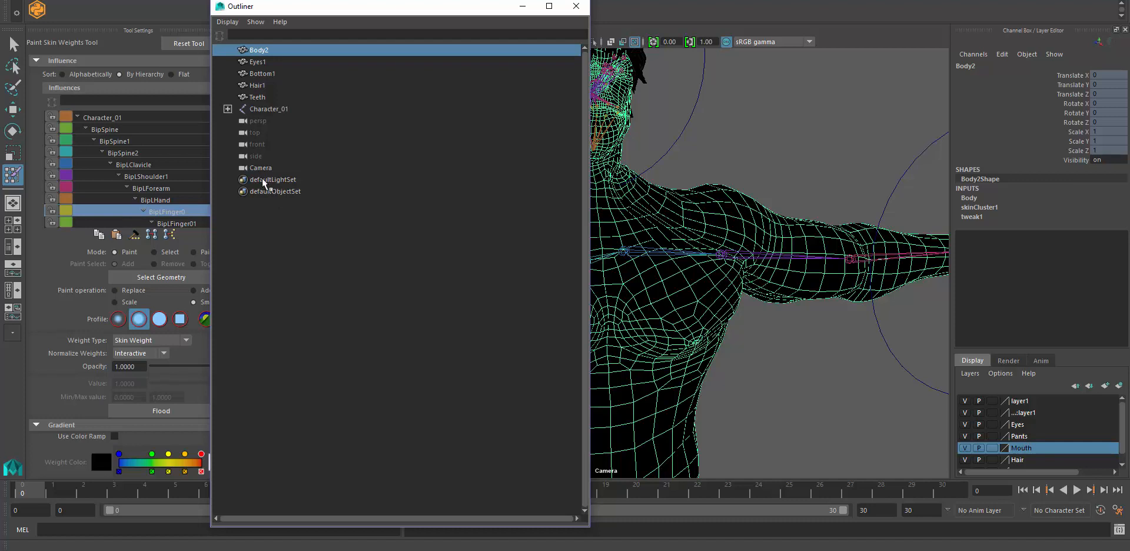
Parent the Camera under Character_01, move it back out to the top level and minimize the Outliner
click(277, 169)
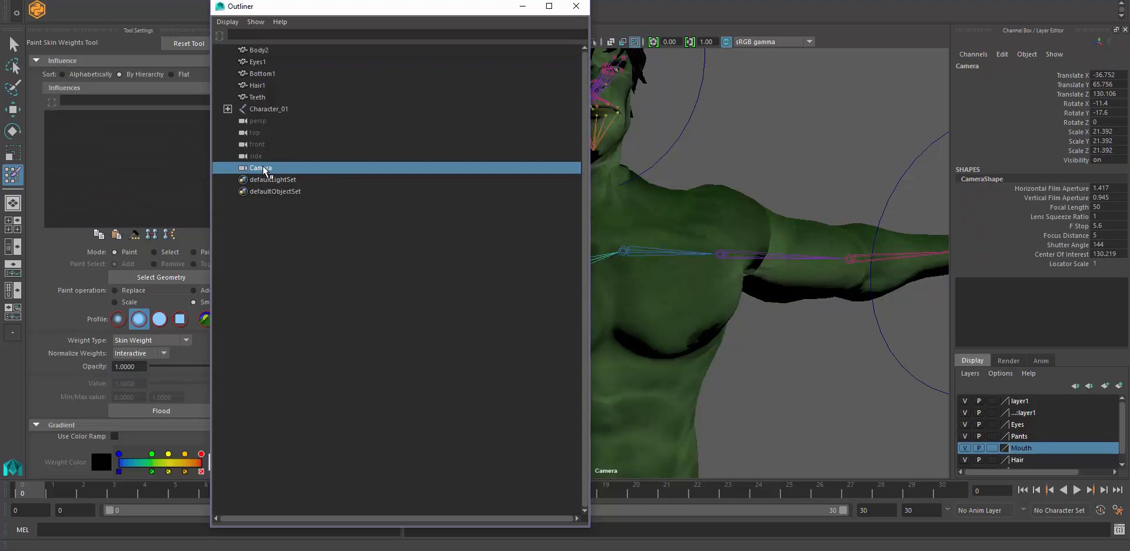
middle_drag(263, 170, 263, 111)
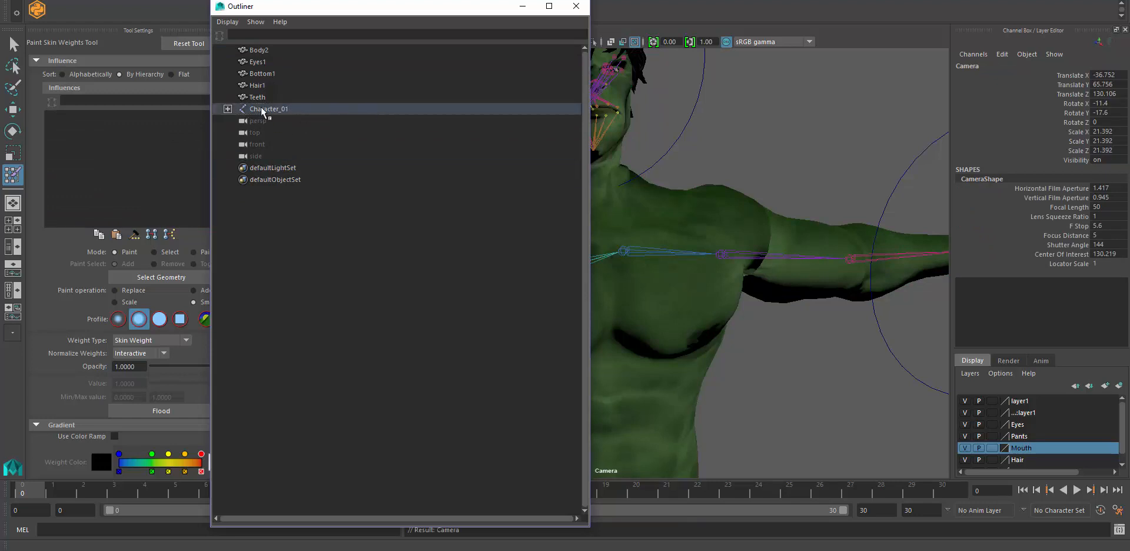
click(228, 109)
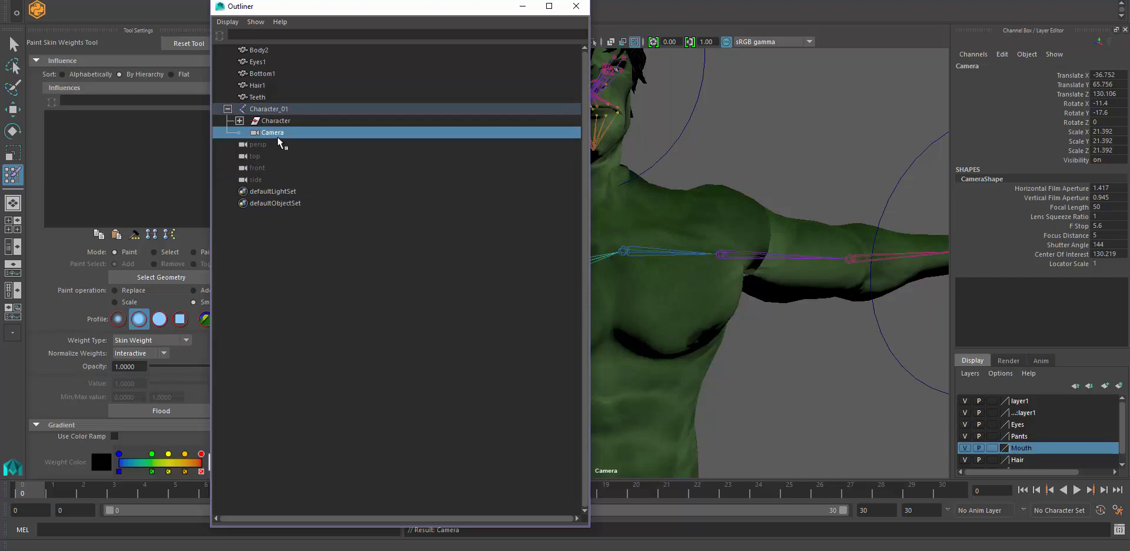
middle_drag(275, 138, 257, 166)
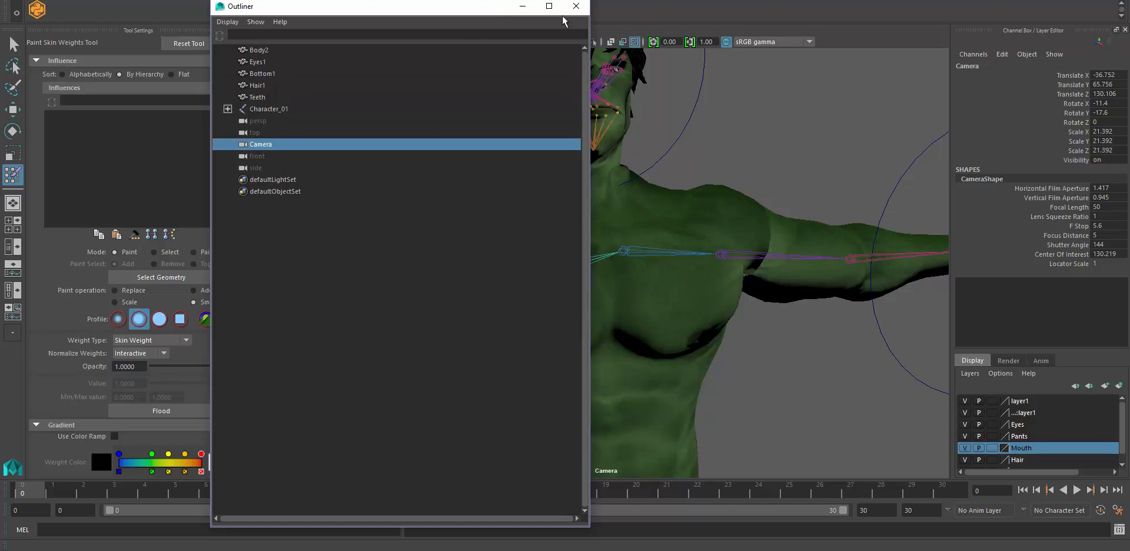
click(522, 6)
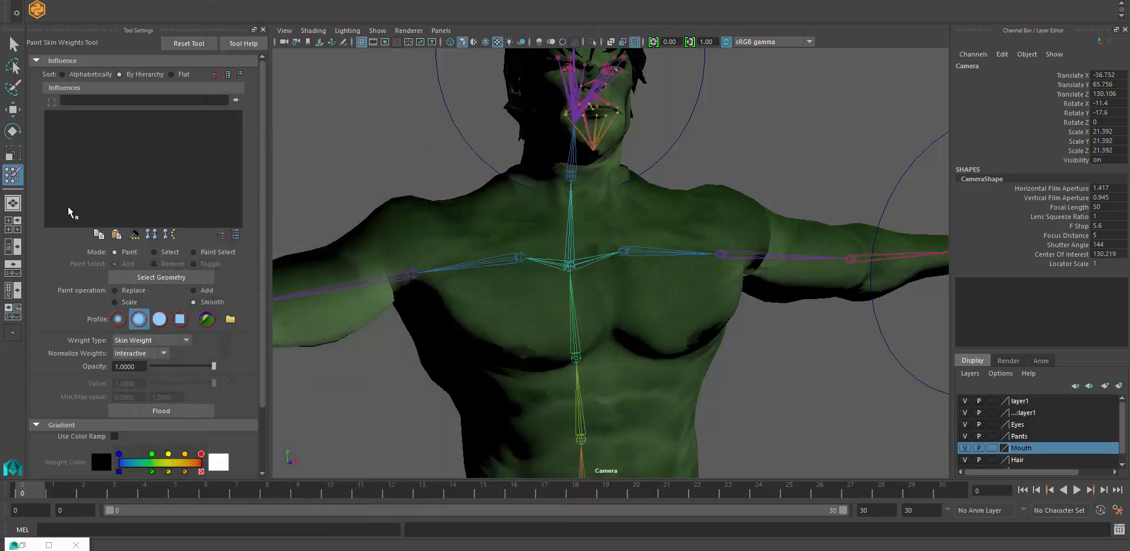
Switch the viewport to the four-view layout and activate the Move tool
scroll(563, 226, down, 10)
alt+drag(565, 268, 601, 357)
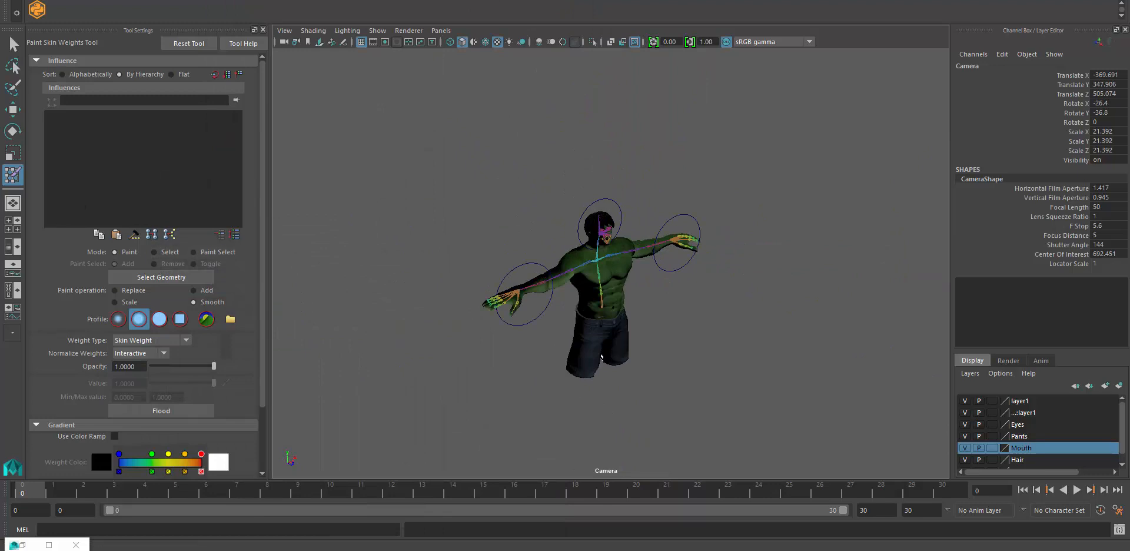
click(9, 224)
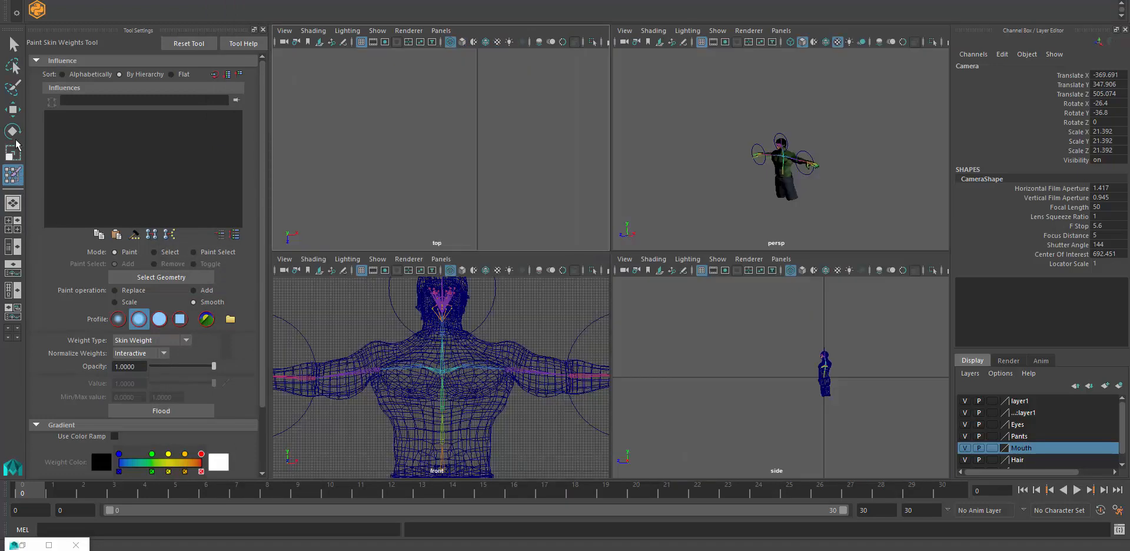
click(13, 111)
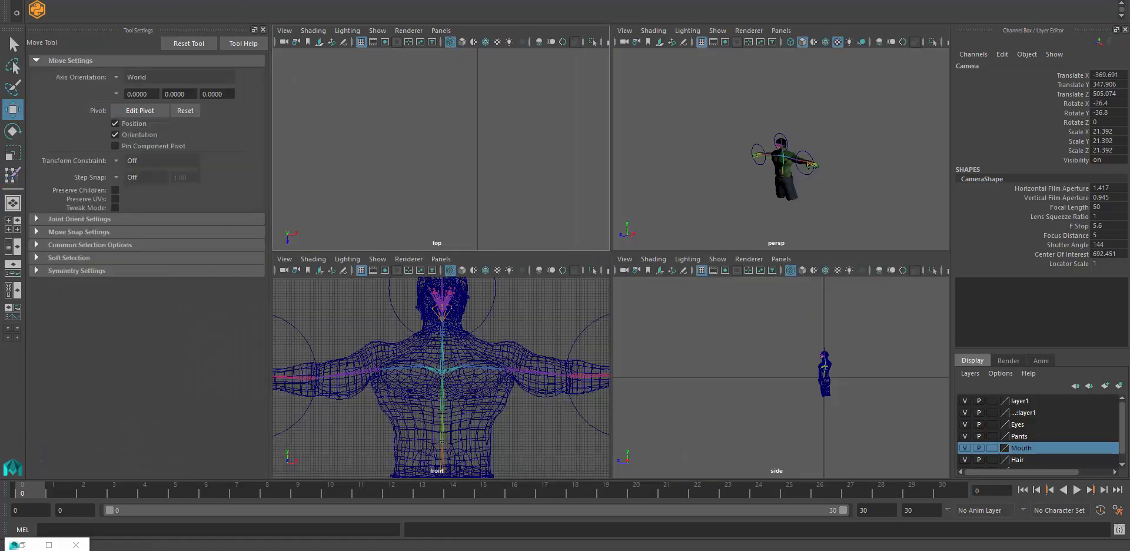
click(172, 0)
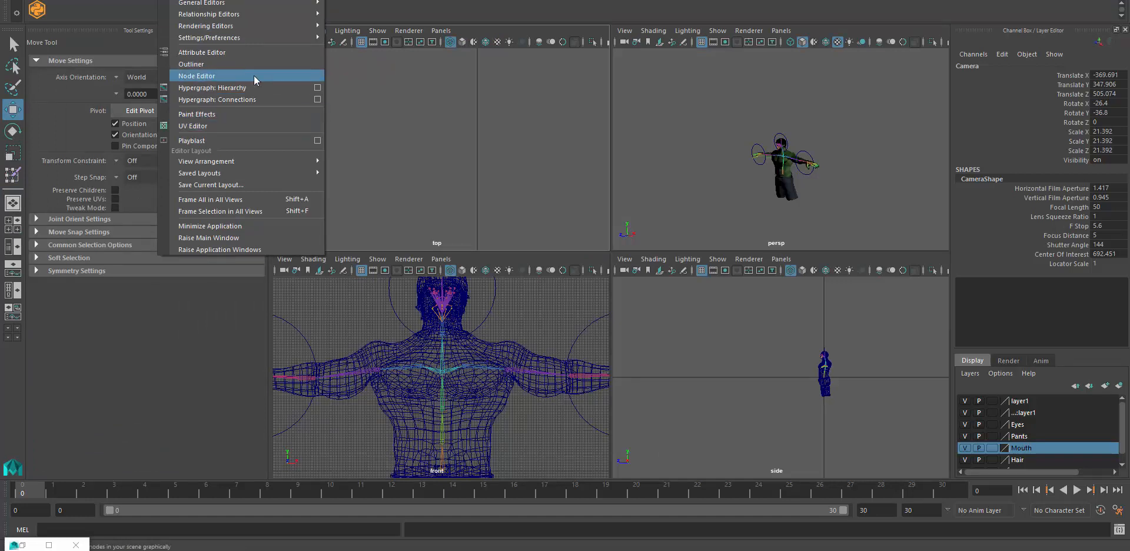
click(235, 70)
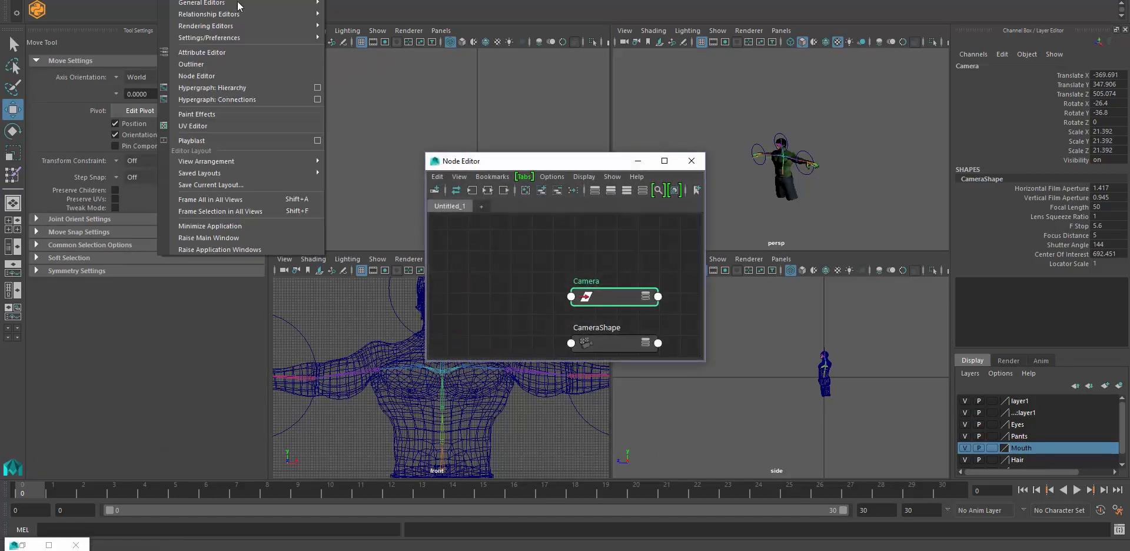
click(665, 160)
click(1089, 0)
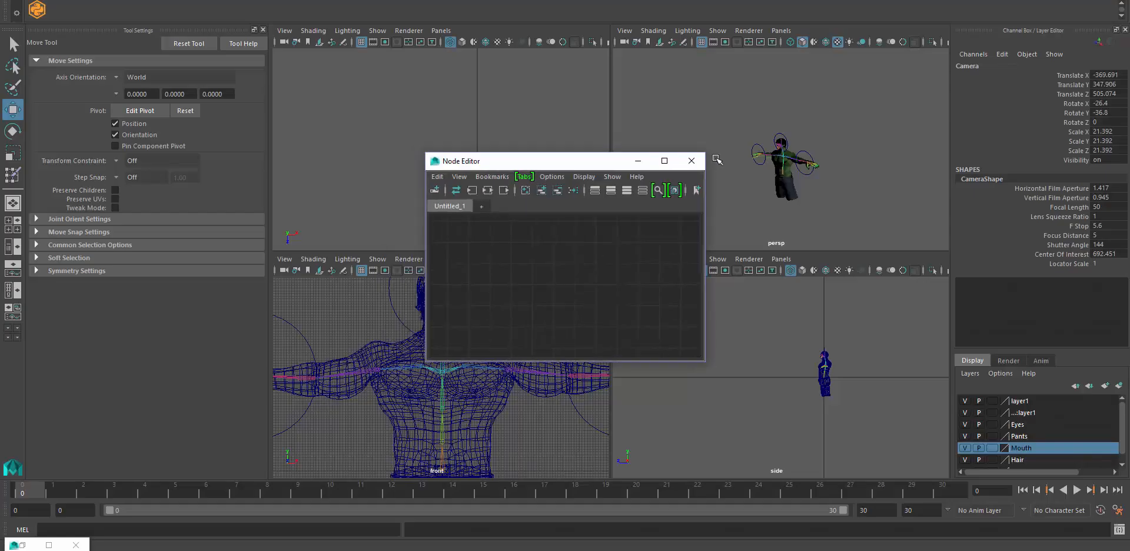
click(693, 160)
Reopen the Outliner, move its window aside and bring the selected Camera into view in the side viewport
click(171, 0)
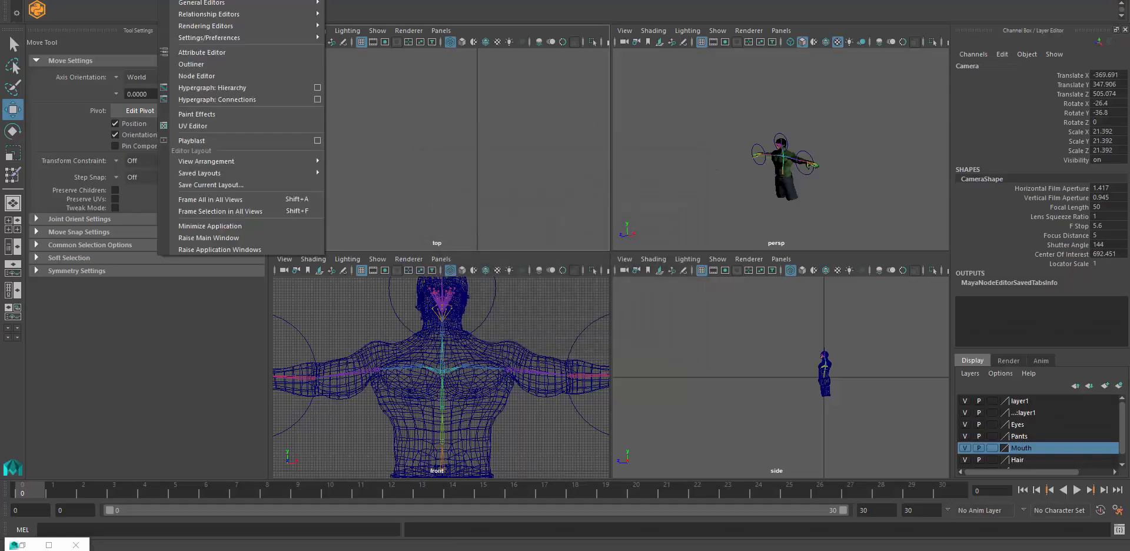
click(227, 65)
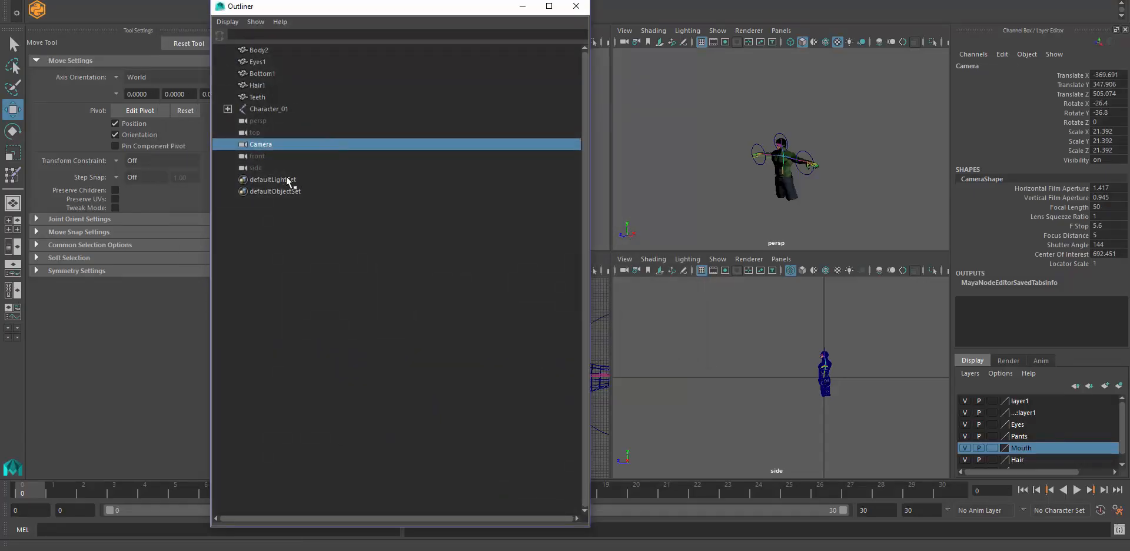
click(13, 110)
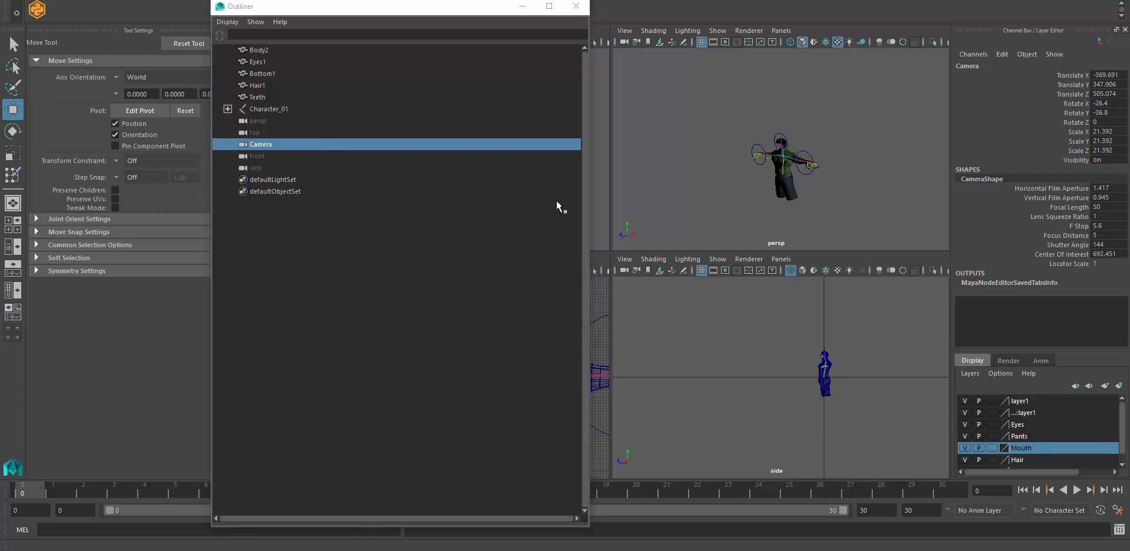
click(509, 14)
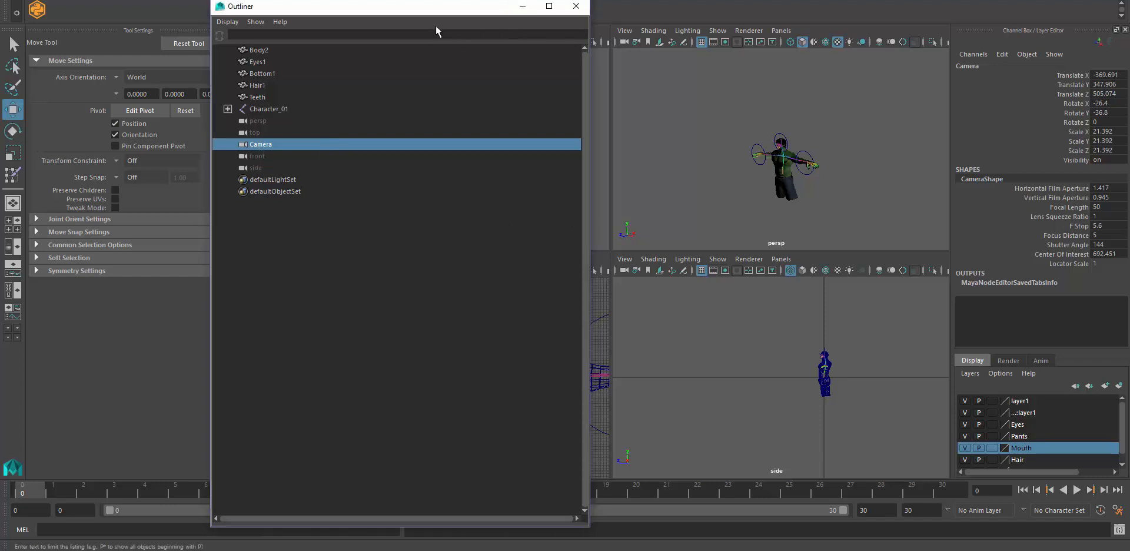
drag(422, 12, 0, 67)
scroll(709, 364, down, 3)
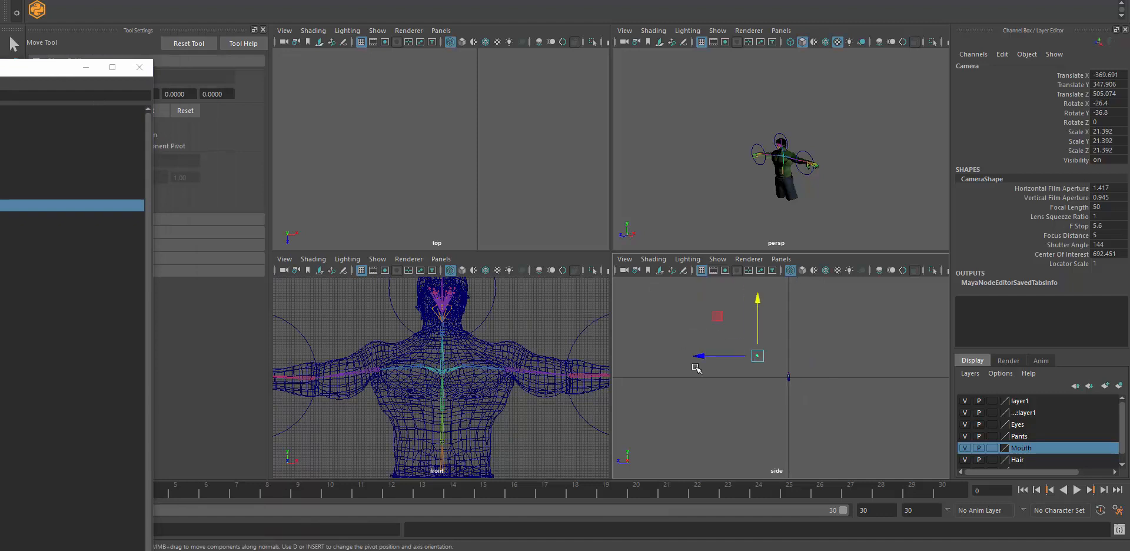
scroll(710, 360, up, 3)
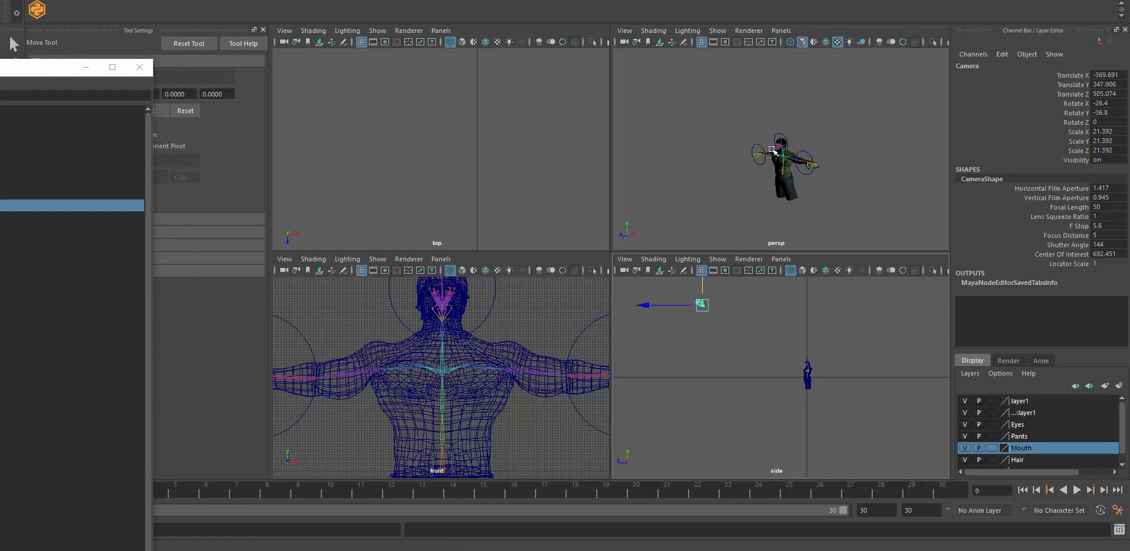
Look through Camera in the perspective viewport and lower the Camera in the side view to about 336.56 in Translate Y
click(773, 28)
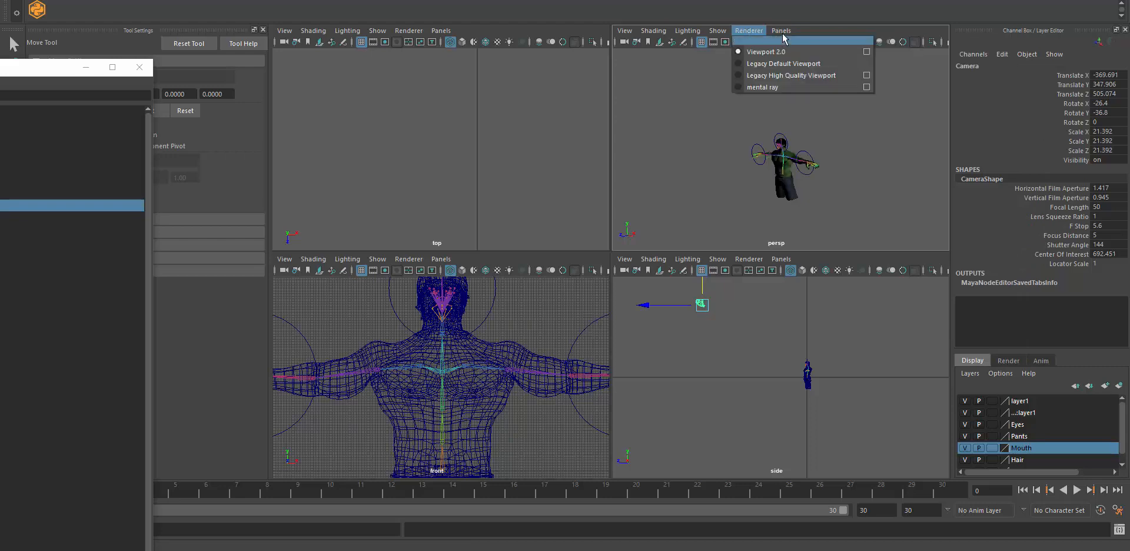
click(801, 81)
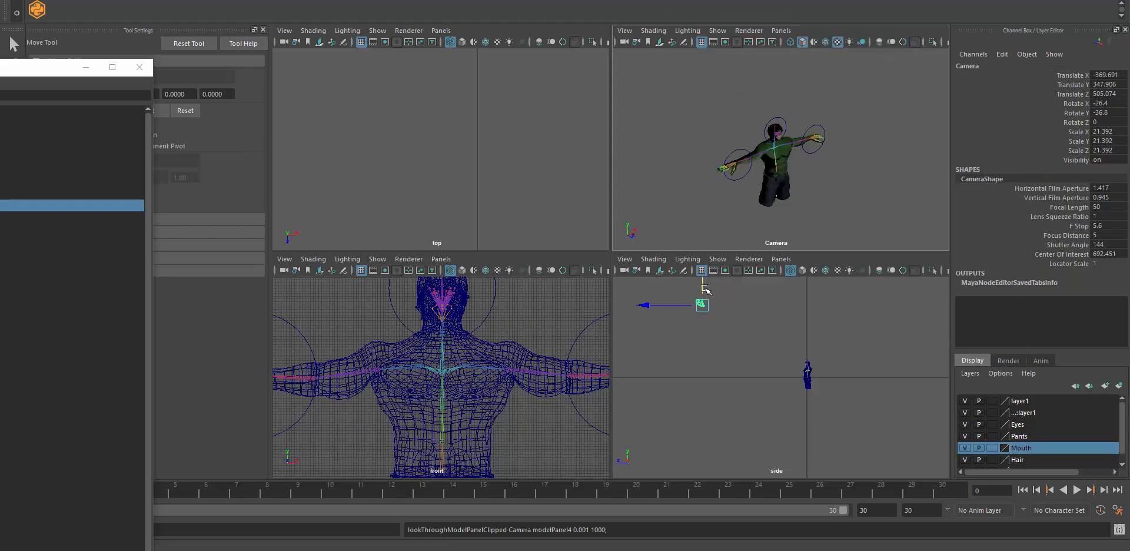
drag(704, 289, 730, 291)
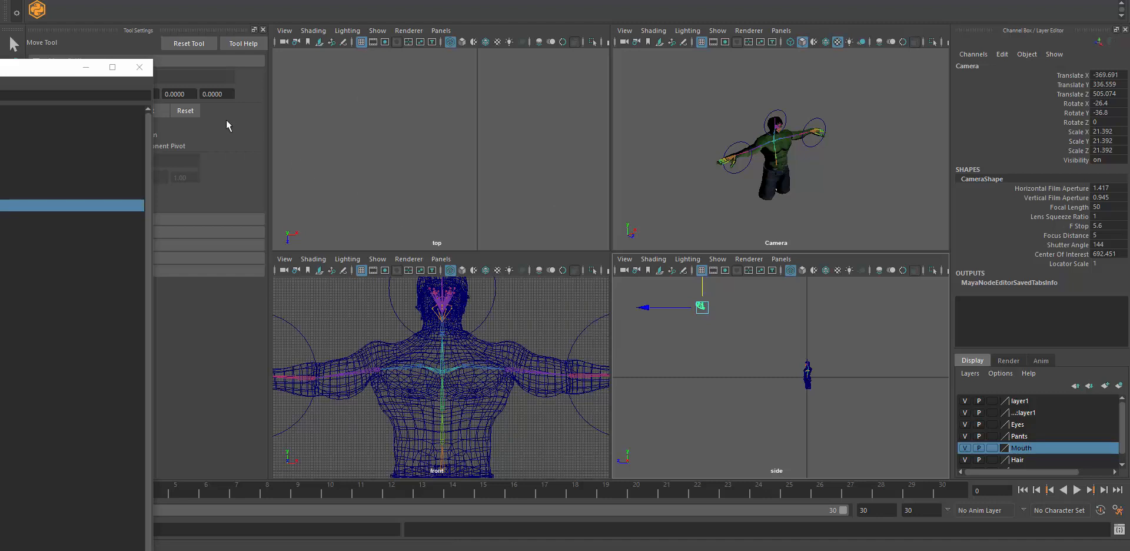
Open the recent scene hulk_idle.mb, discarding the changes to Hulk_v1.mb
click(12, 0)
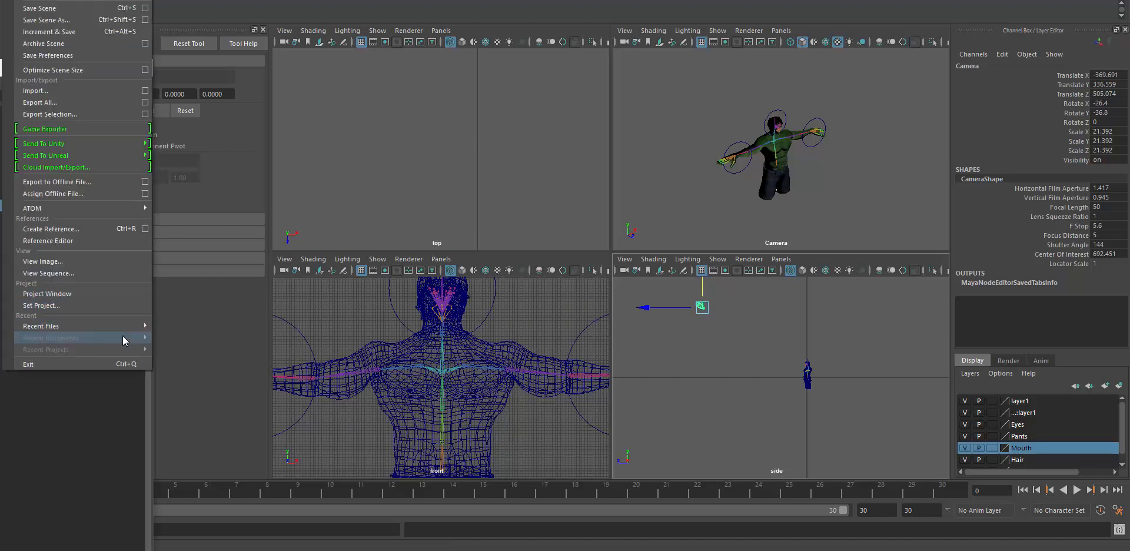
mouse_move(124, 325)
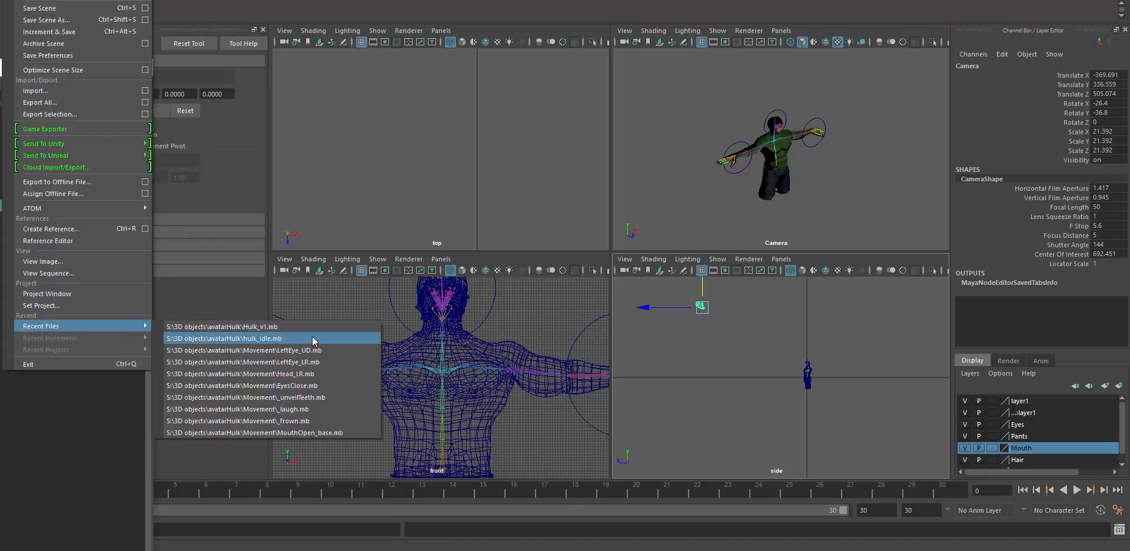
click(280, 339)
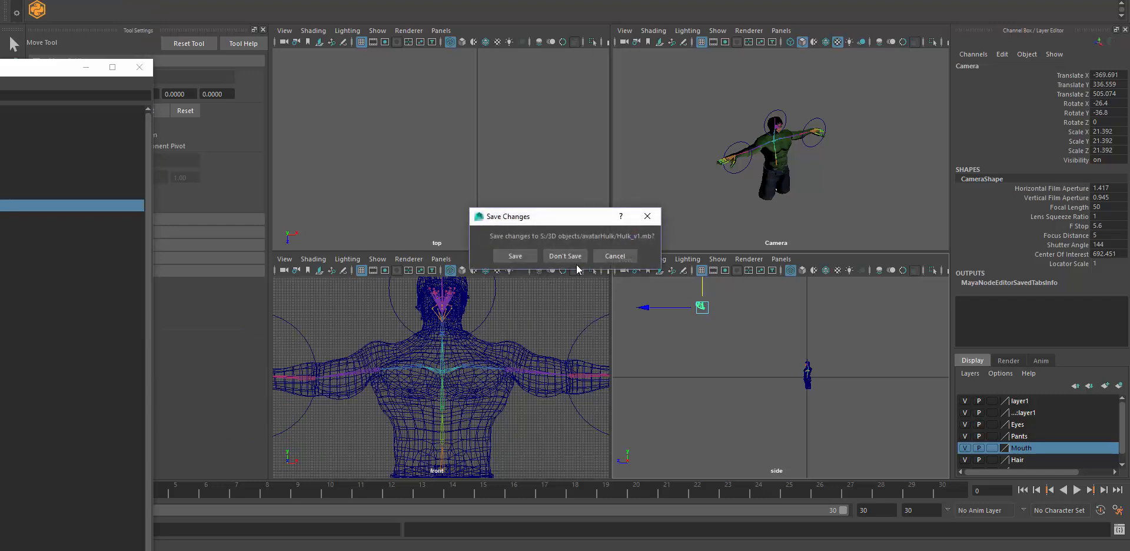
click(572, 259)
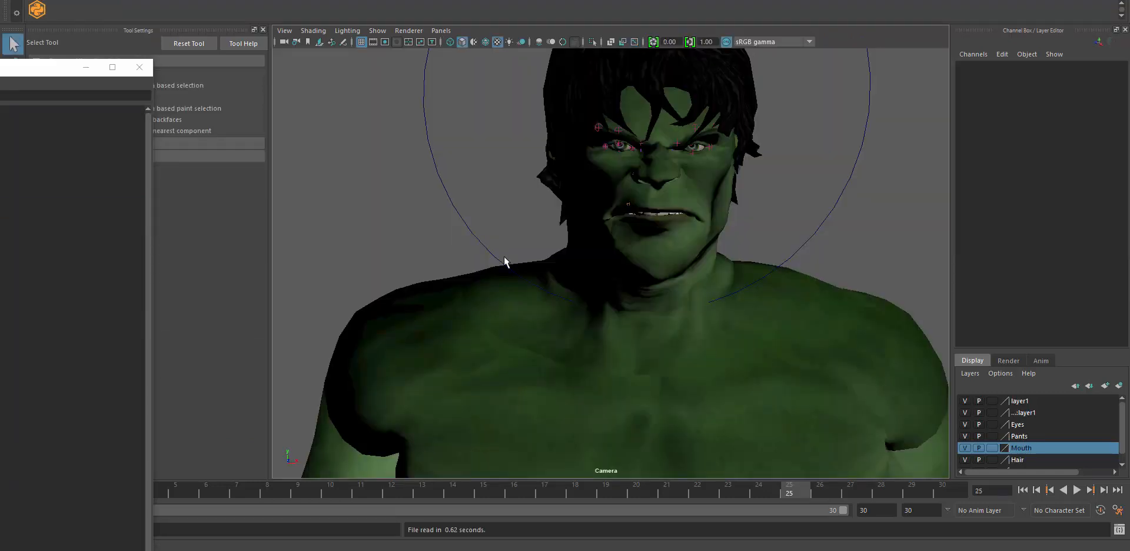
Close the Outliner, play the idle animation with the whole character in view and return to frame 0
scroll(504, 256, down, 5)
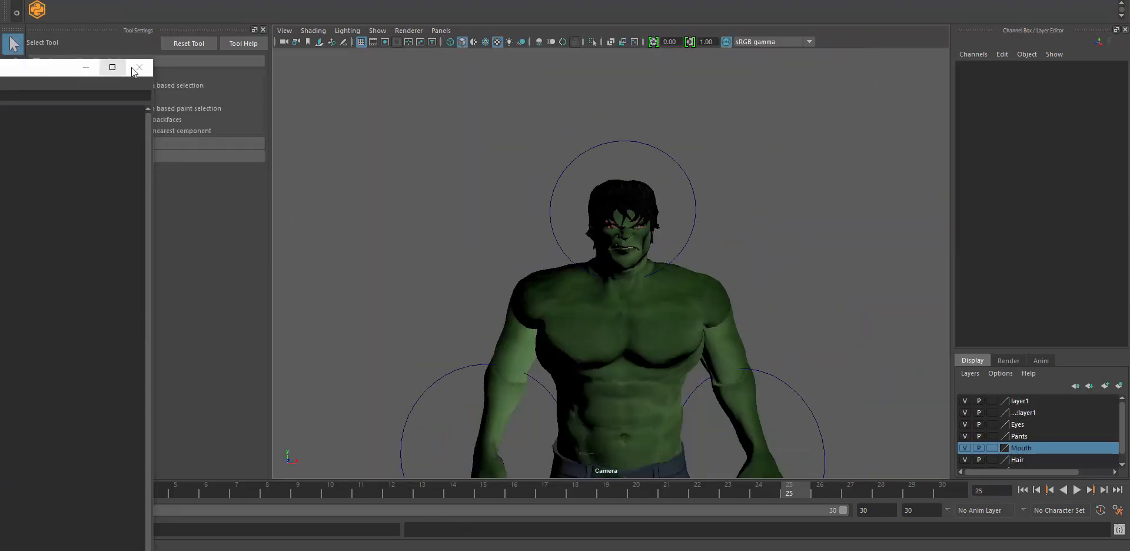
alt+middle_drag(680, 291, 634, 185)
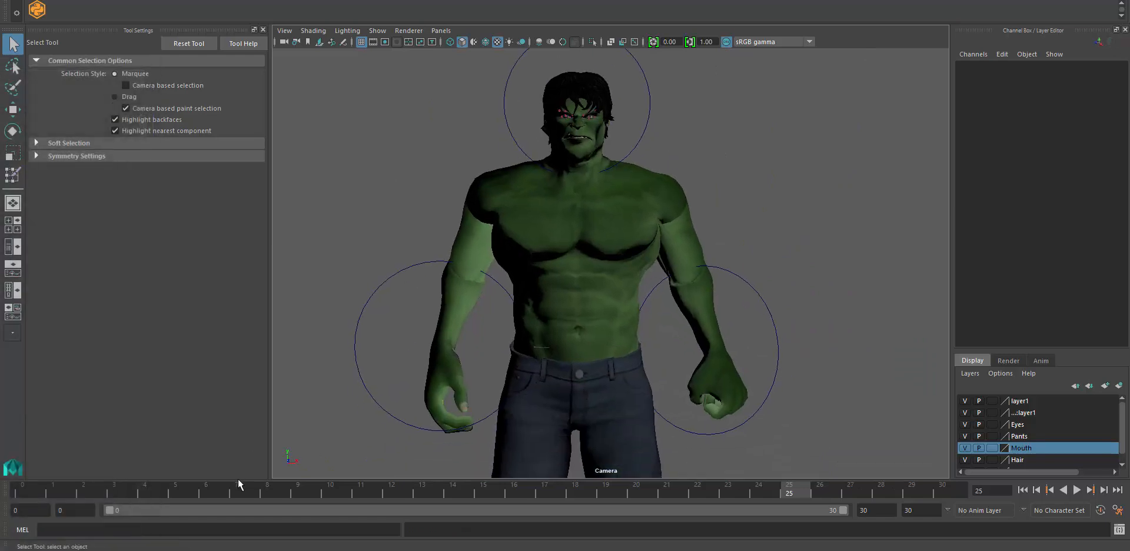
key(alt+v)
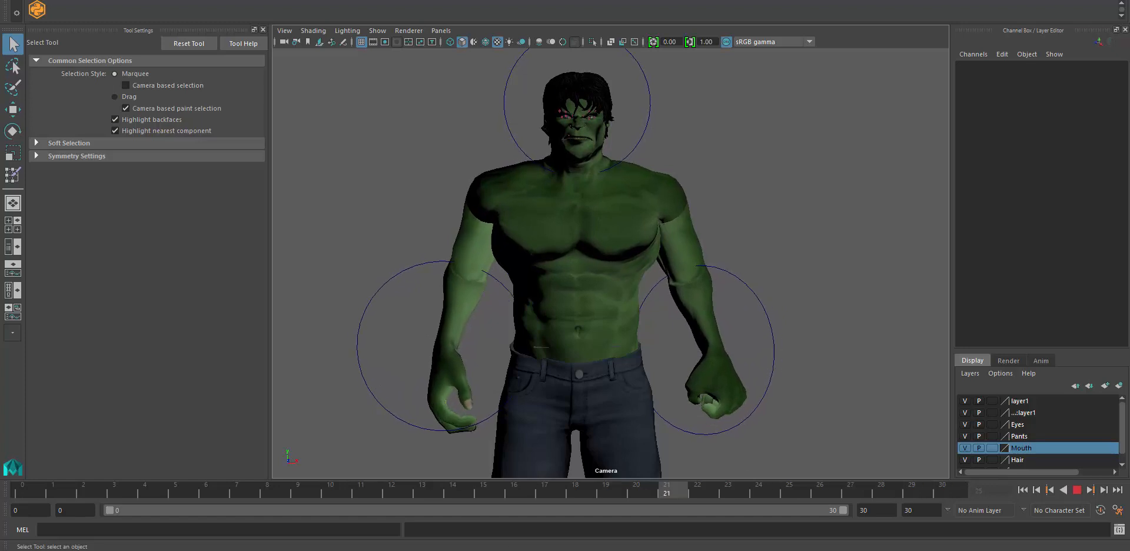
click(21, 493)
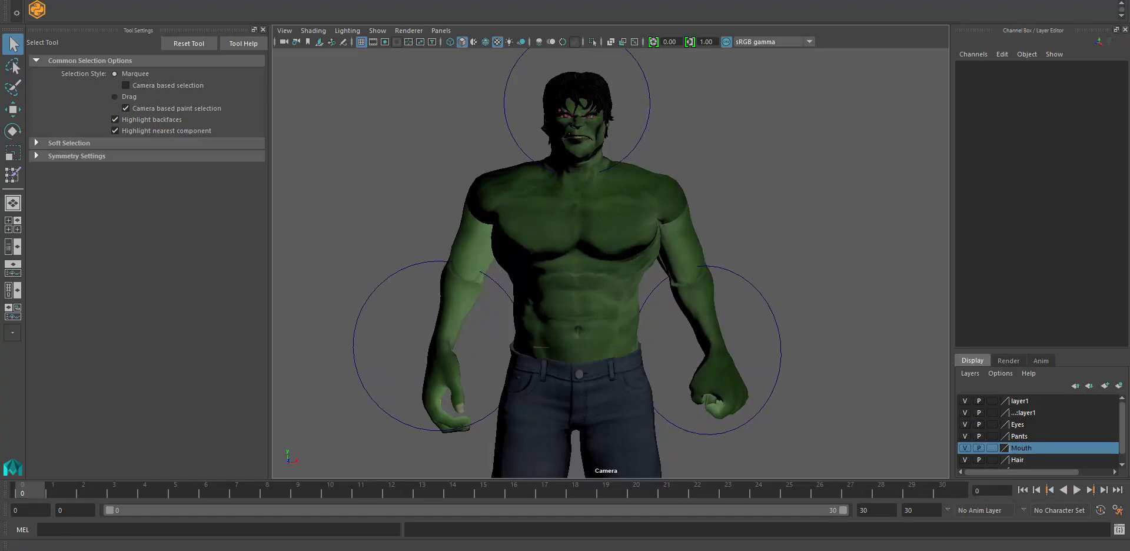
Open the Export All dialog, enlarge it and review the OpenCOLLADA exporter options
click(9, 0)
click(66, 102)
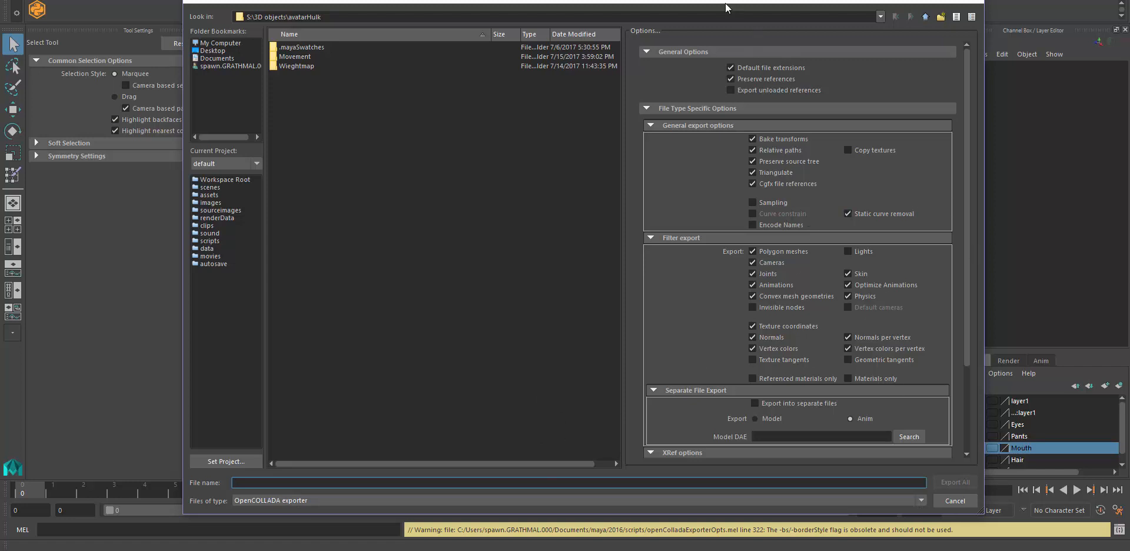
drag(182, 1, 65, 0)
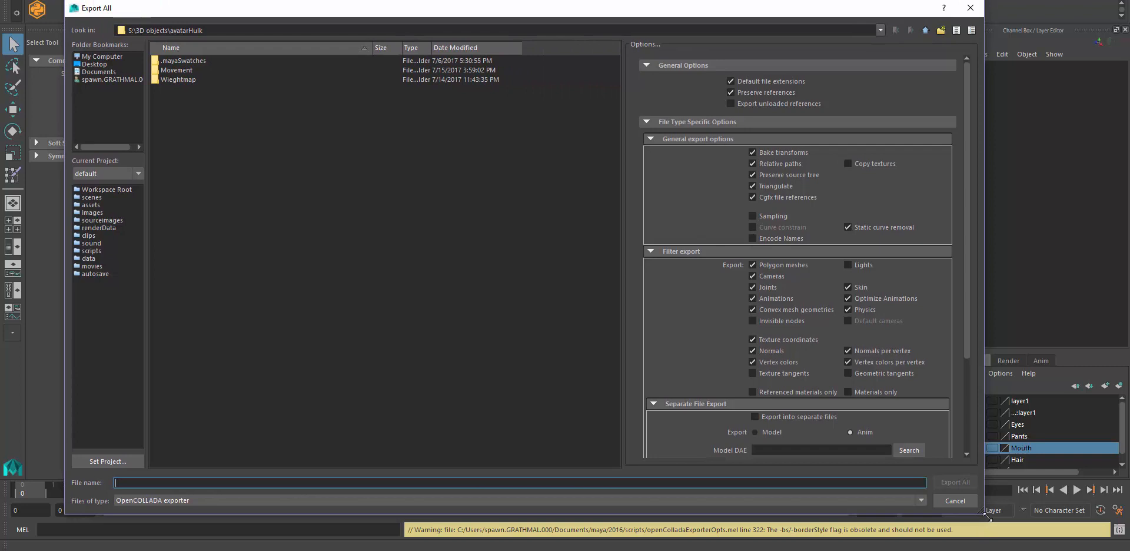
drag(987, 516, 1079, 550)
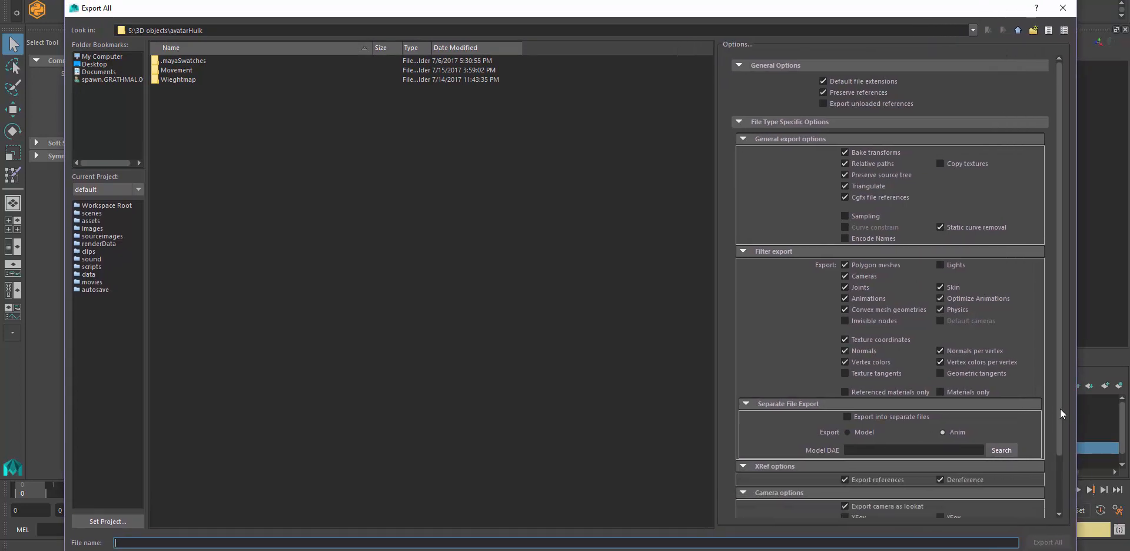
drag(1058, 409, 966, 429)
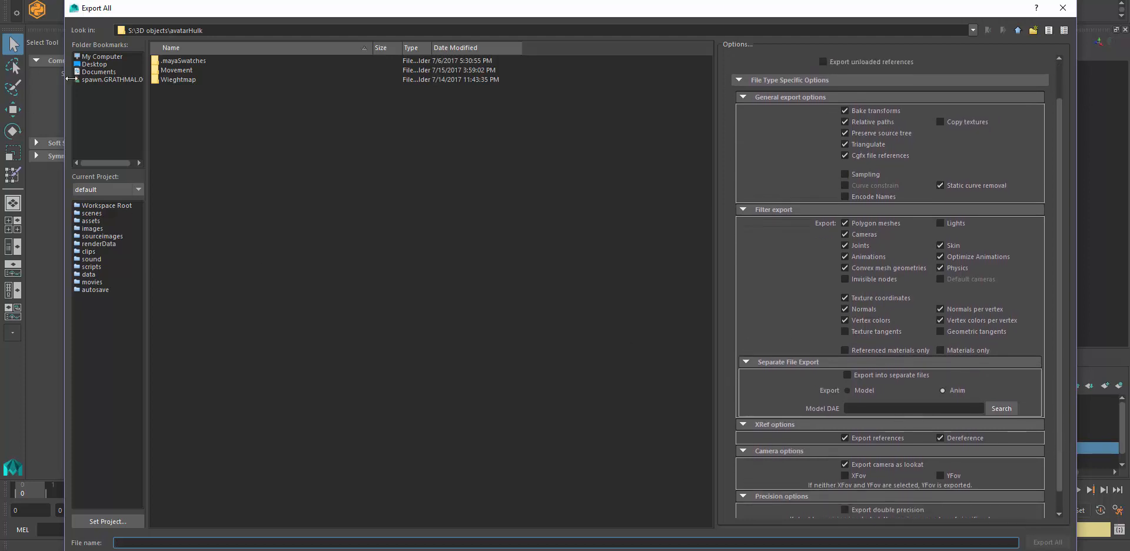
Browse to the D:\FaceRigMod folder in the export dialog and reposition the dialog to show its file name field
click(104, 57)
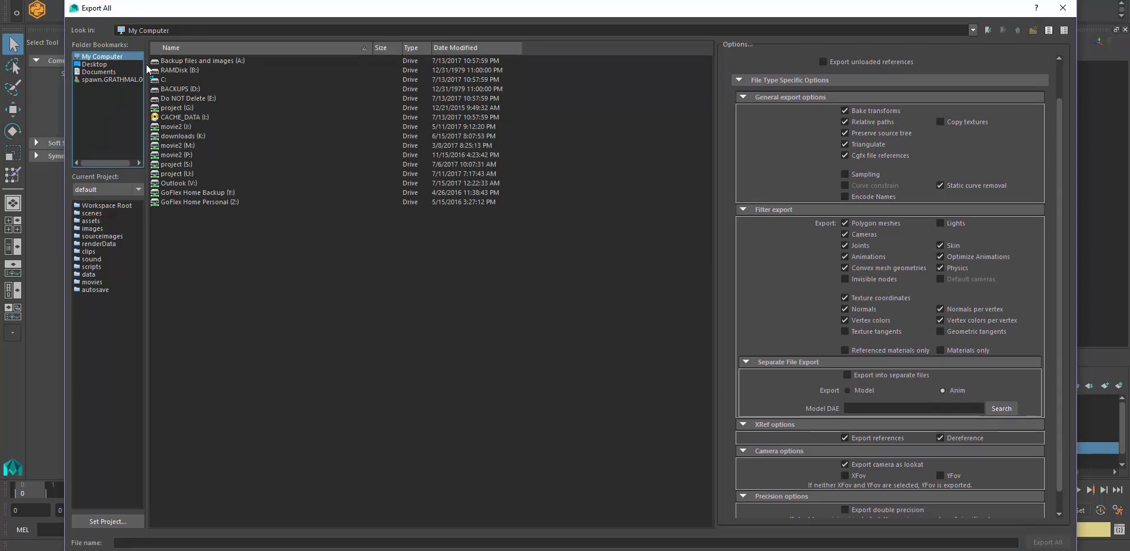
double_click(182, 90)
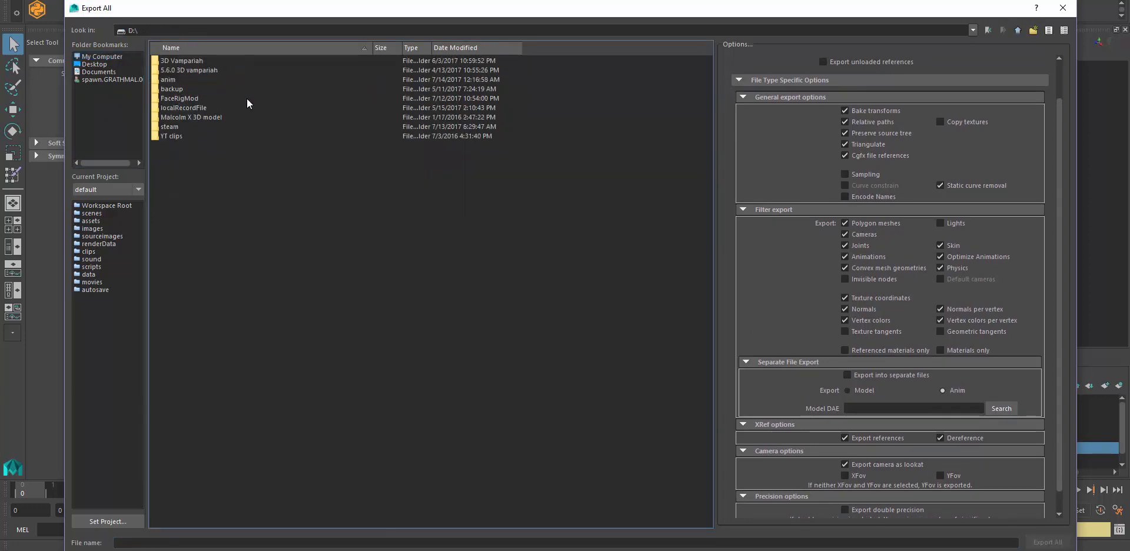
double_click(190, 98)
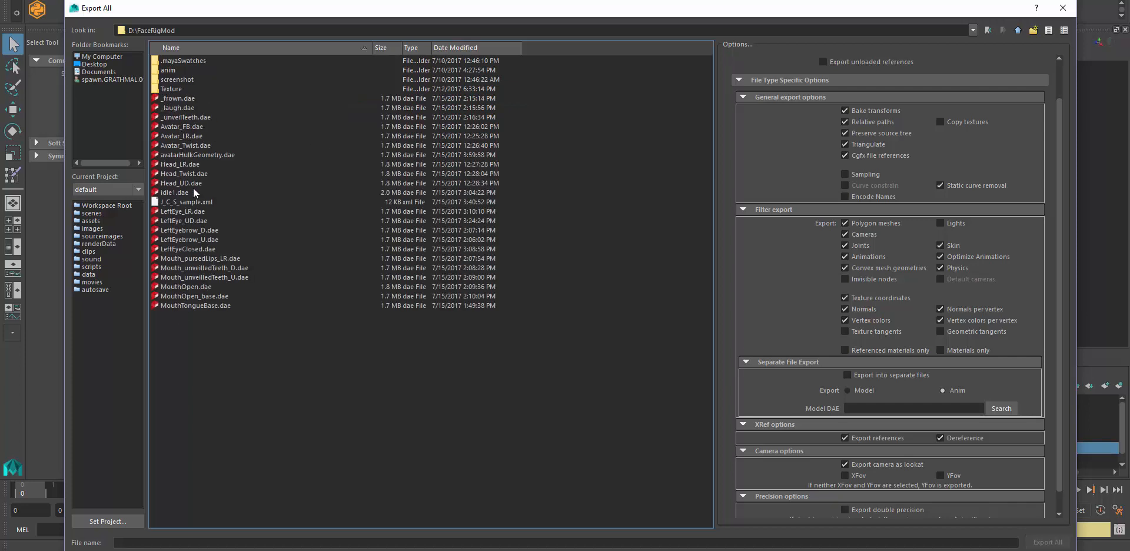
drag(252, 15, 211, 0)
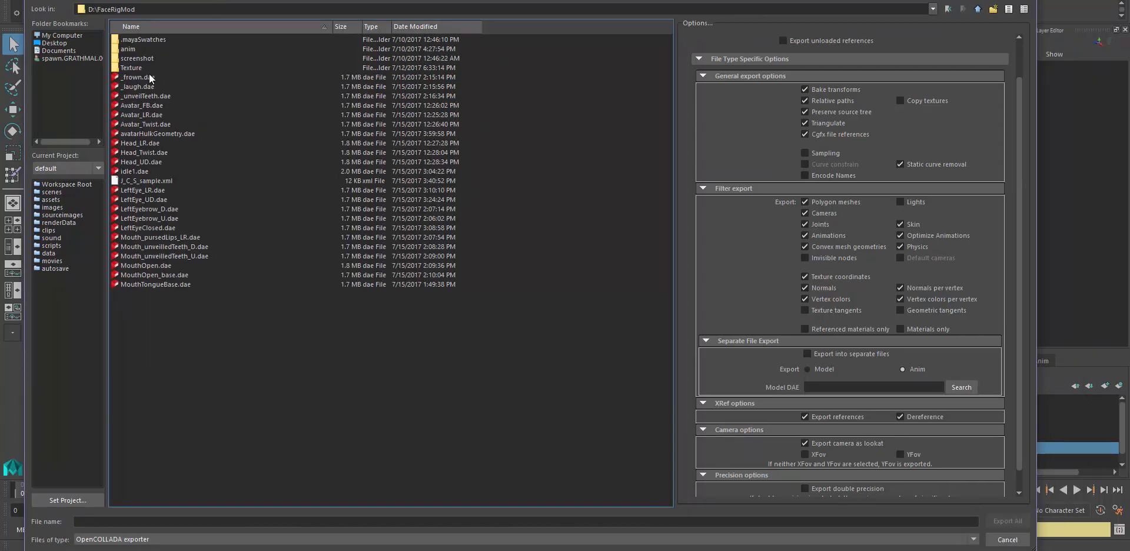
Go through the existing .dae files, including Avatar_FB, idle1 and Head_Twist, and leave the export dialog
click(142, 81)
click(133, 88)
click(145, 103)
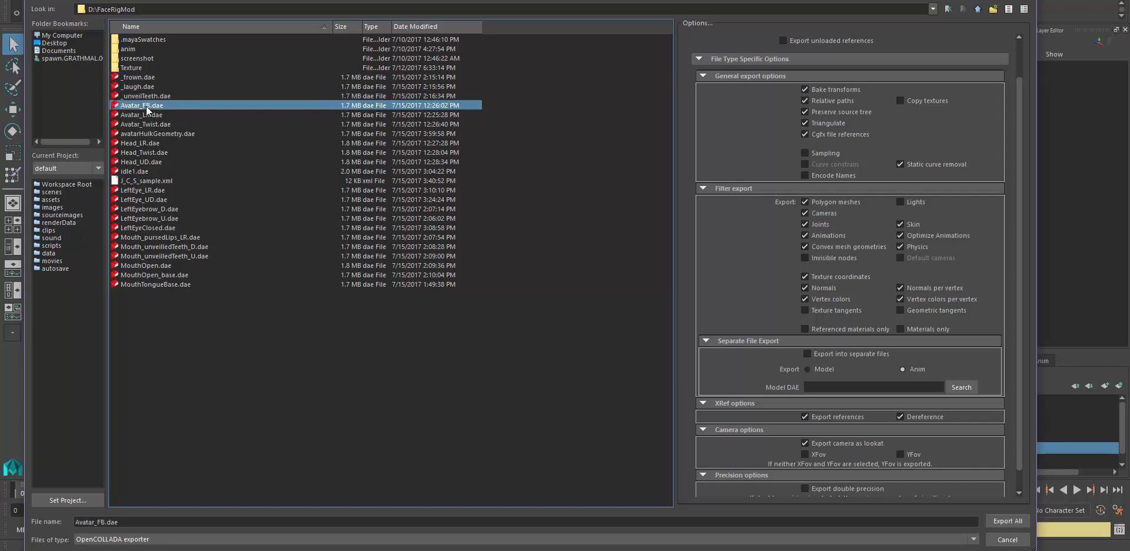
click(142, 97)
click(140, 172)
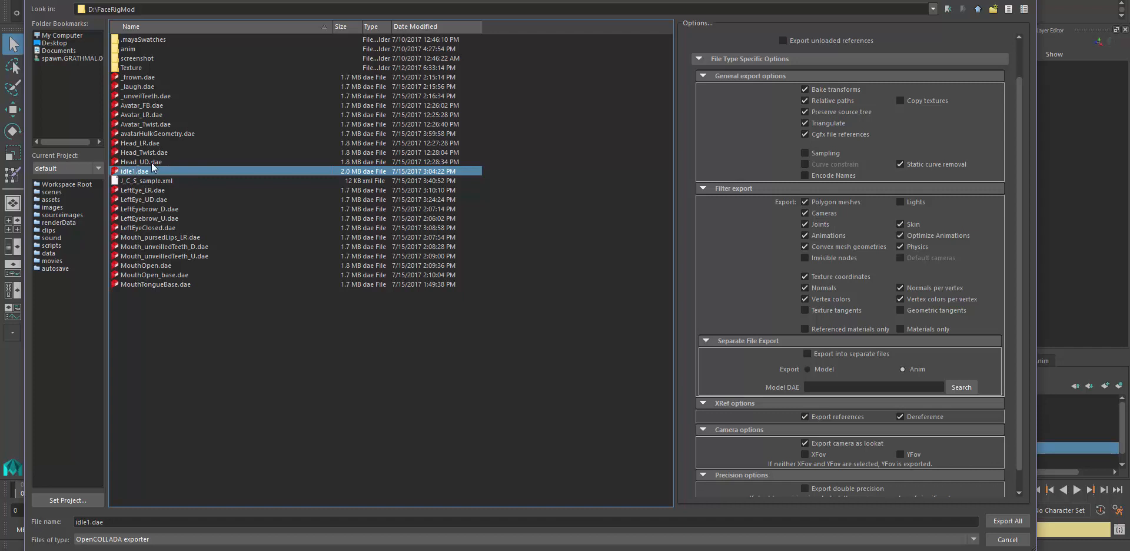
click(155, 155)
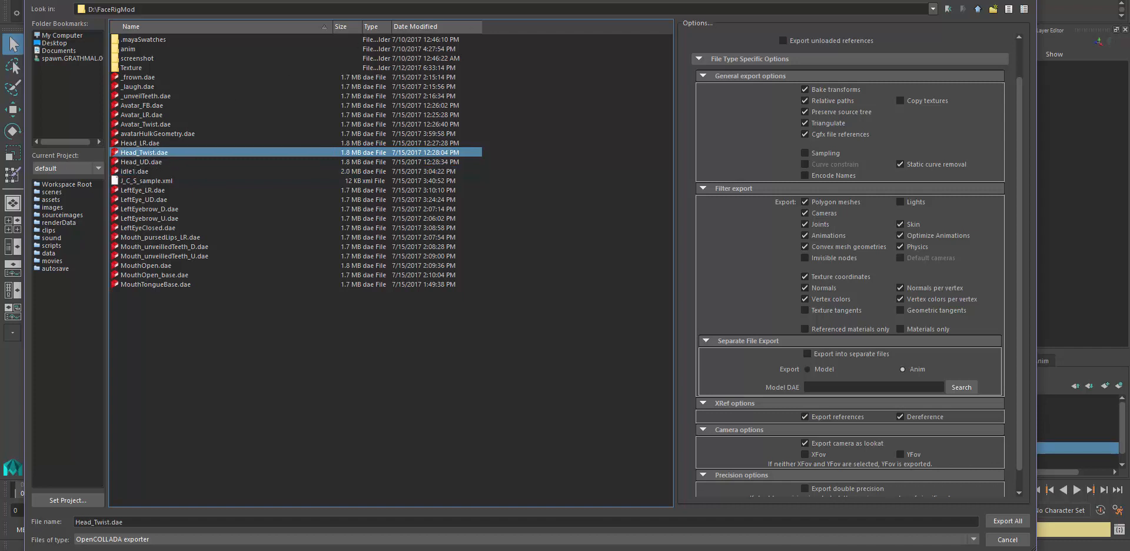
click(995, 520)
Select the FaceManip control around the head and frame the character's face to examine its facial joints
alt+middle_drag(742, 253, 725, 357)
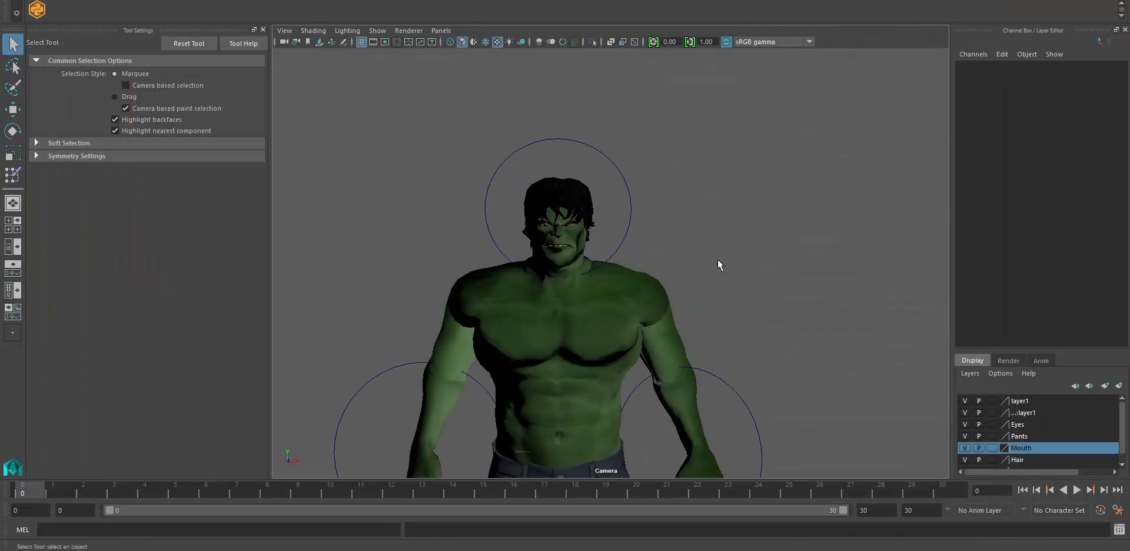
scroll(719, 258, up, 8)
drag(701, 198, 727, 222)
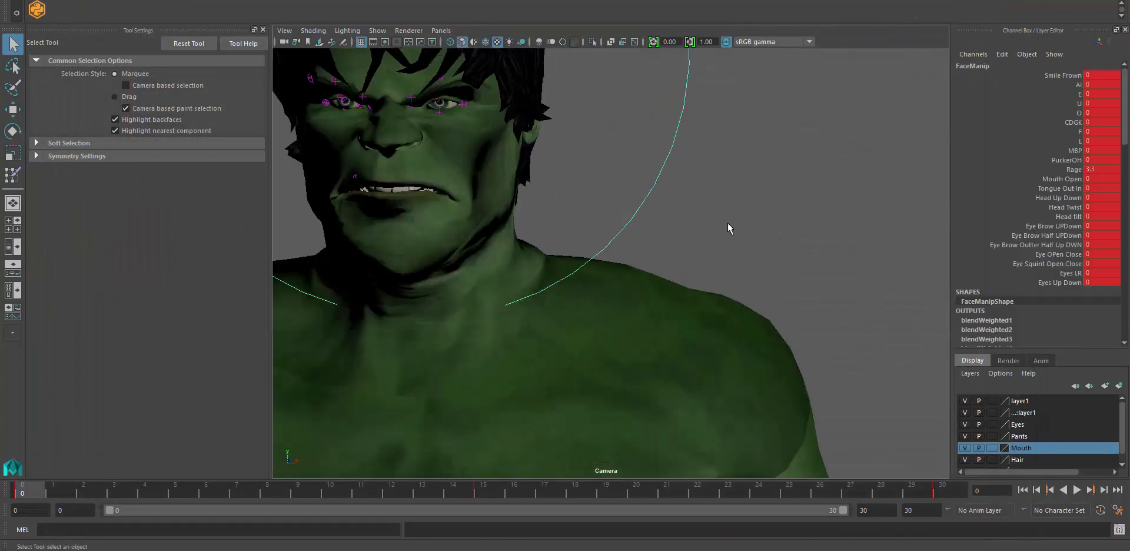
scroll(727, 223, down, 5)
scroll(759, 252, up, 5)
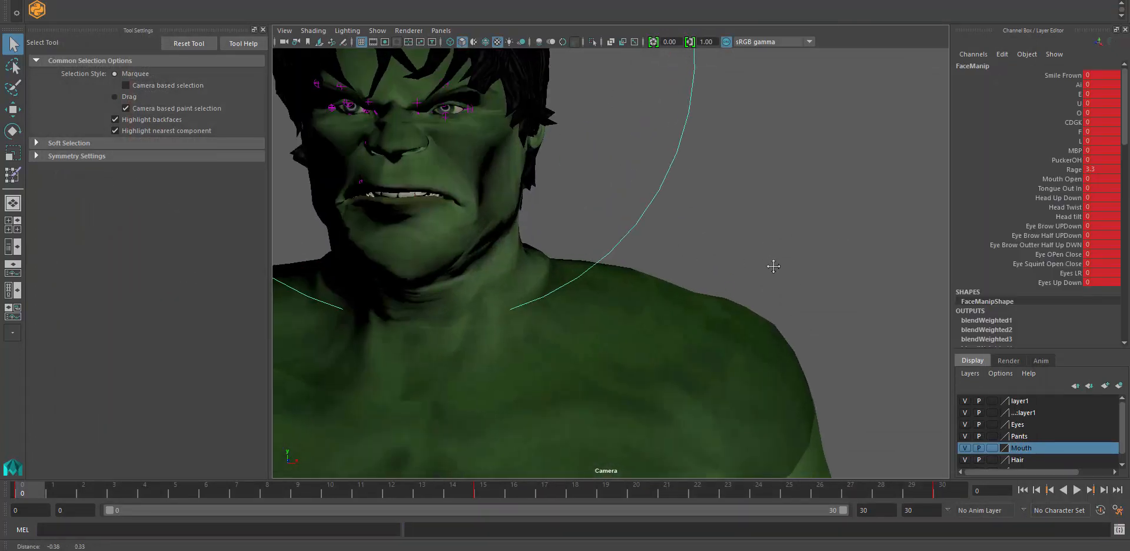
alt+middle_drag(772, 262, 812, 341)
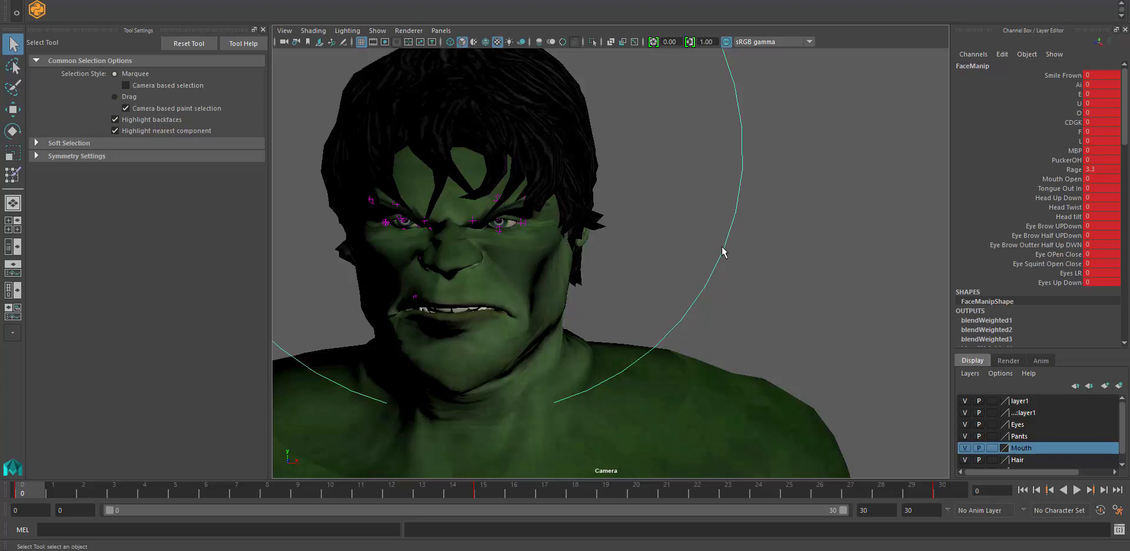
Move the BipREyebrow_4 joint up about 1.39 units to test the eyebrow and undo the move
click(497, 199)
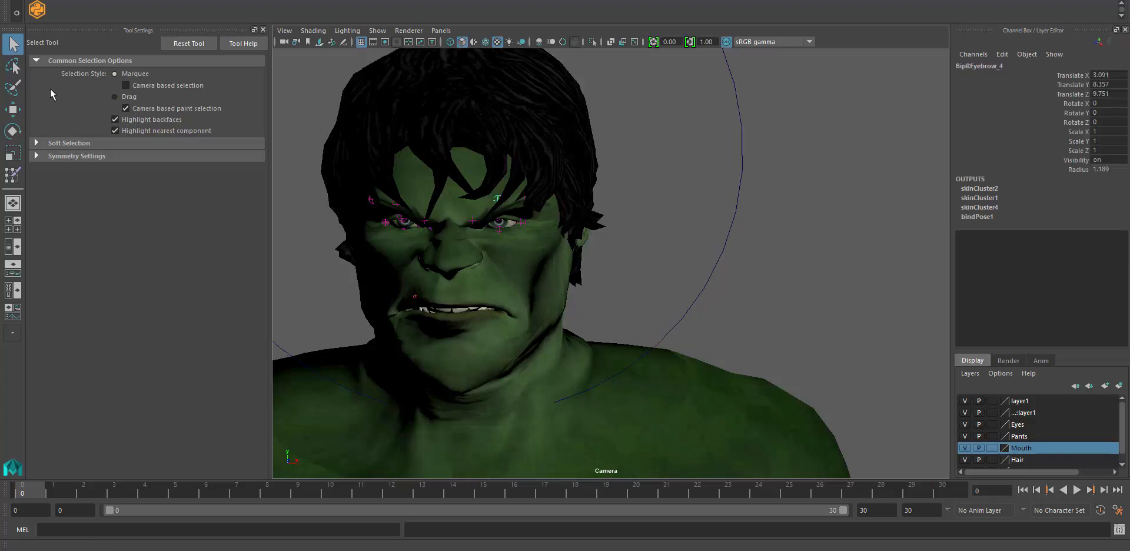
click(15, 114)
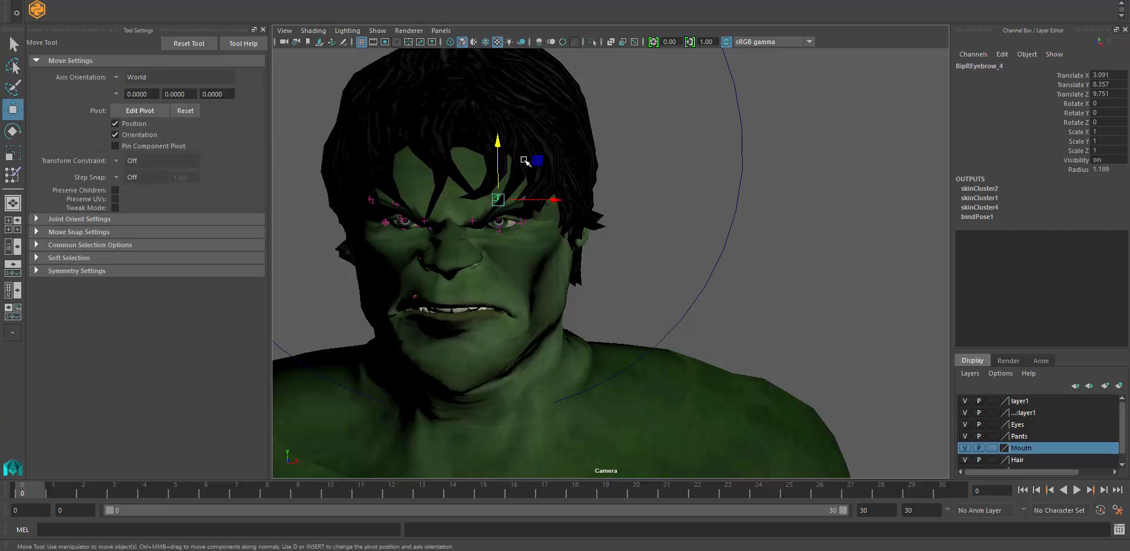
drag(497, 141, 524, 121)
key(ctrl+z)
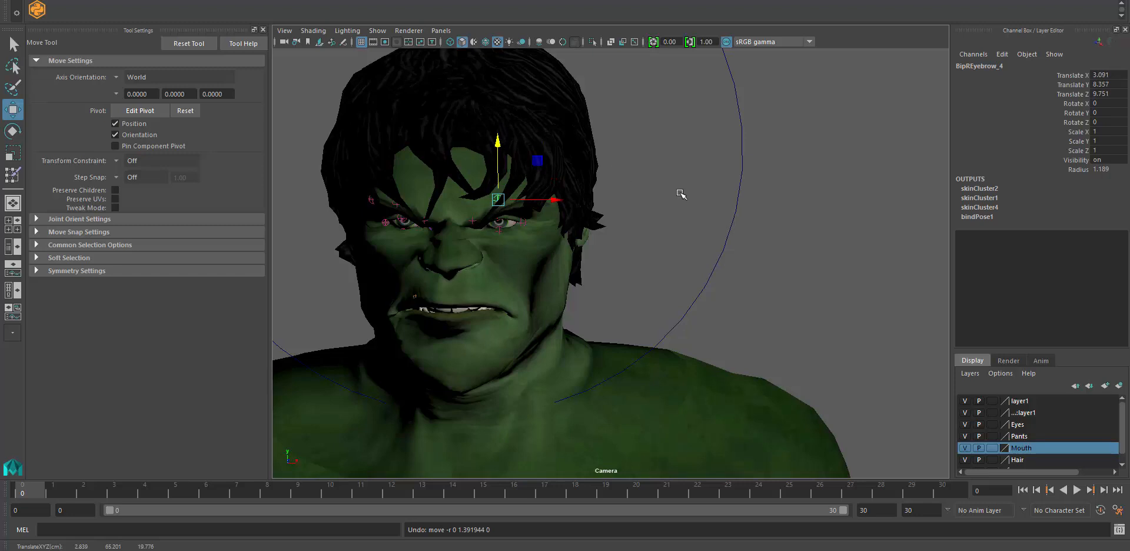
Select the FaceManip control around the head, test a negative Smile Frown value, and reset Smile Frown to 0
scroll(639, 259, down, 3)
alt+middle_drag(652, 263, 665, 261)
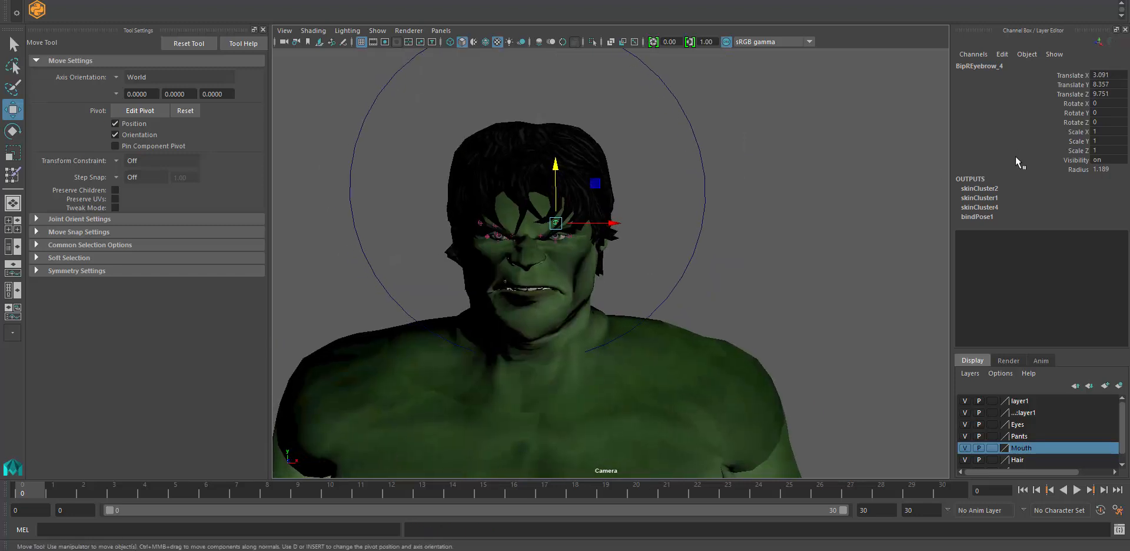
click(698, 206)
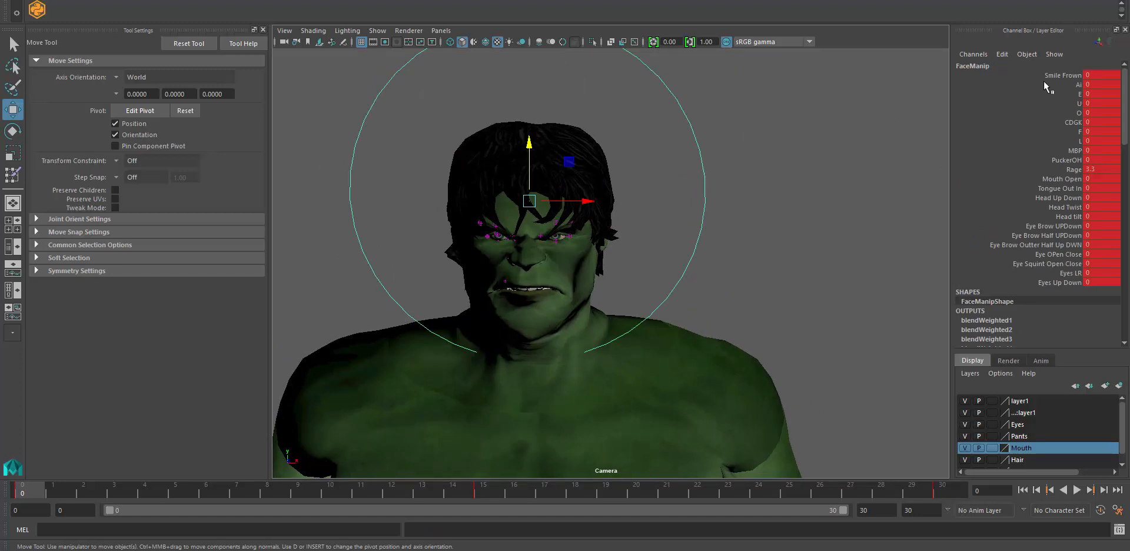
click(1059, 75)
middle_drag(806, 152, 753, 127)
double_click(1098, 75)
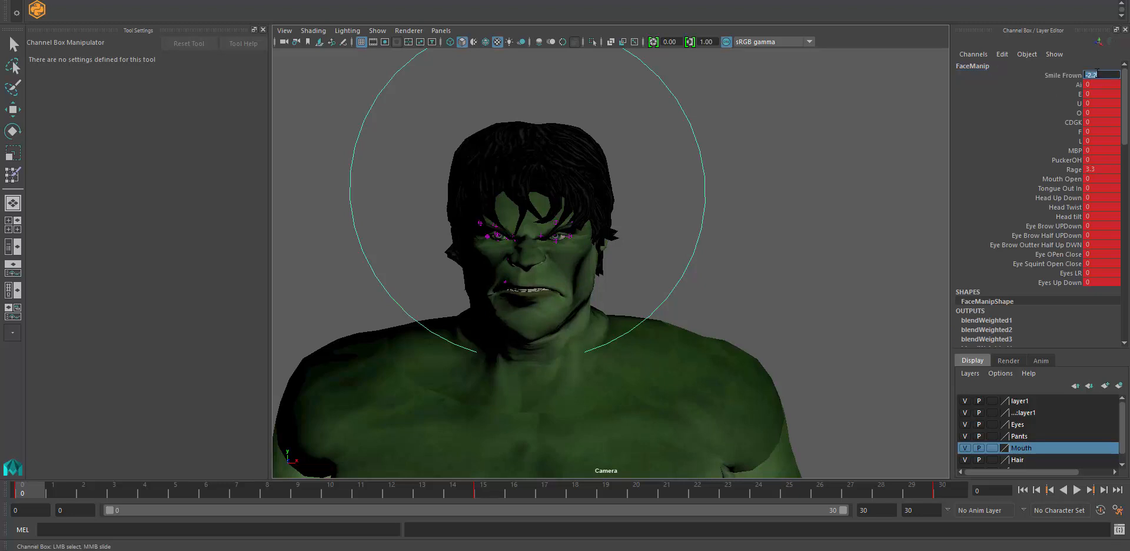
key(Return)
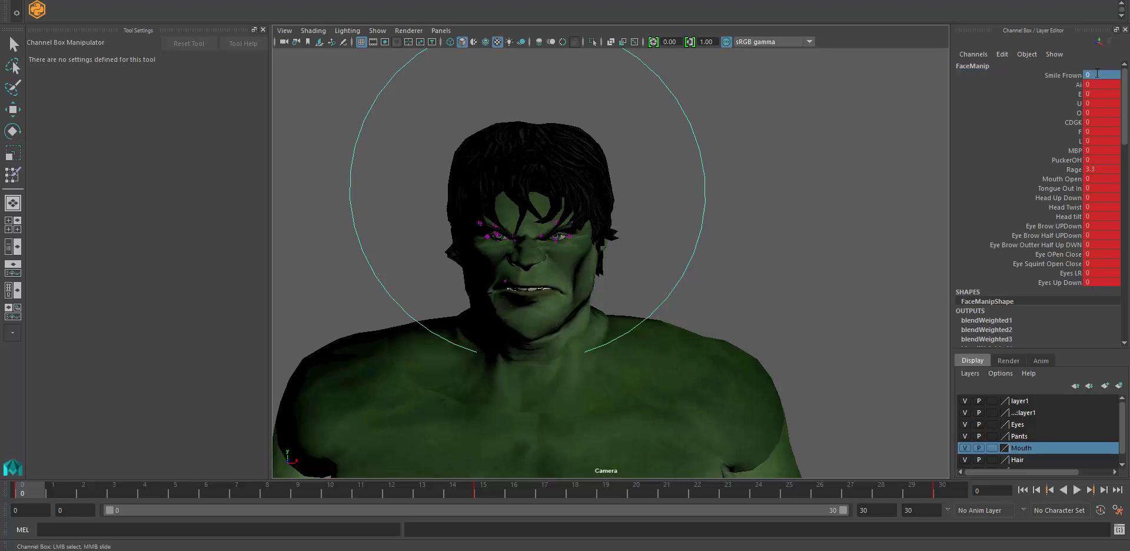
Test the CDGK and F mouth shapes on FaceManip at 10 each, returning each attribute to 0
click(1077, 123)
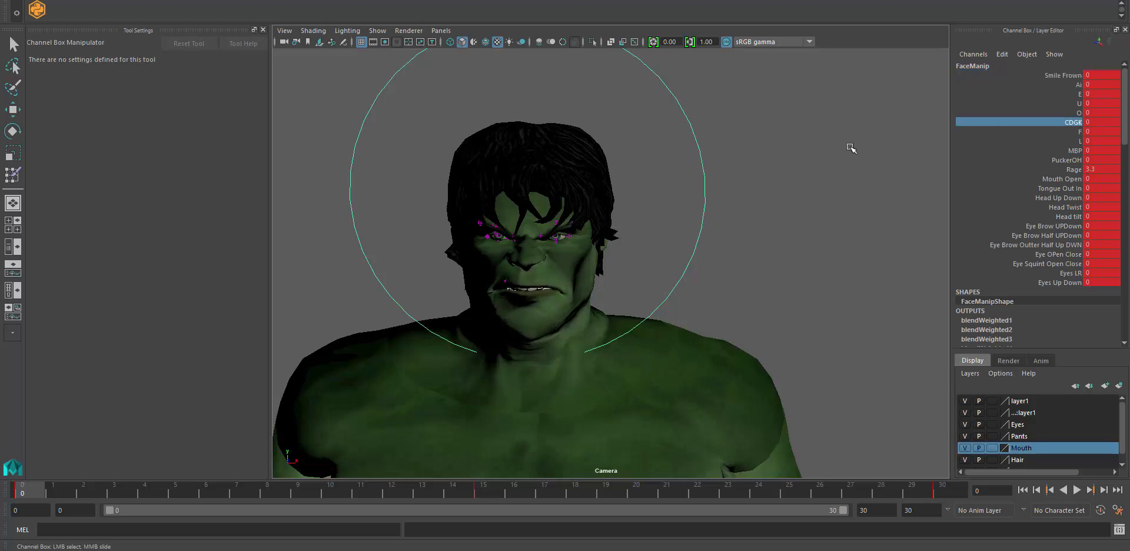
middle_drag(850, 147, 917, 116)
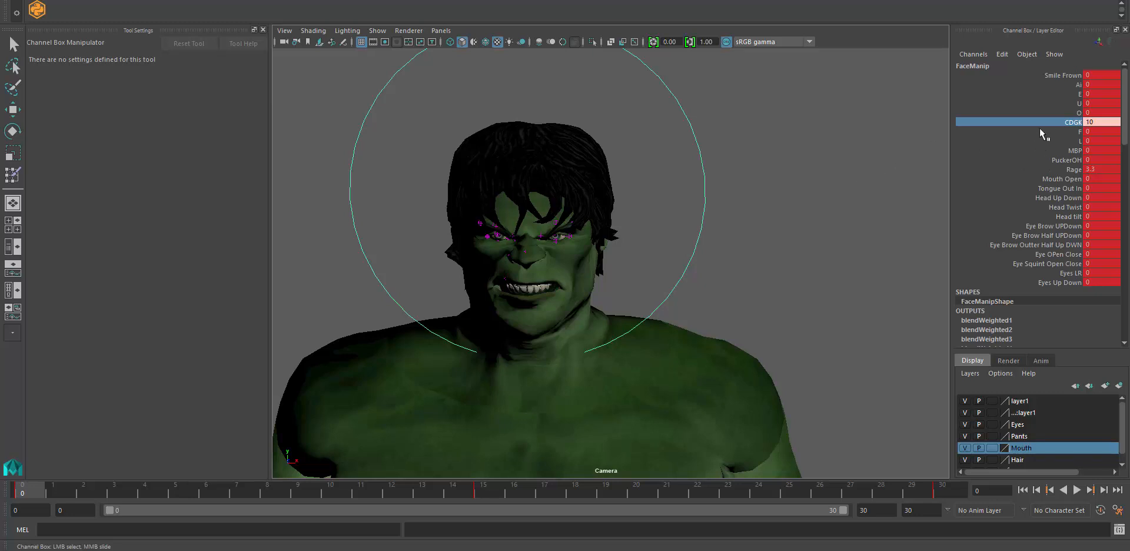
click(1078, 132)
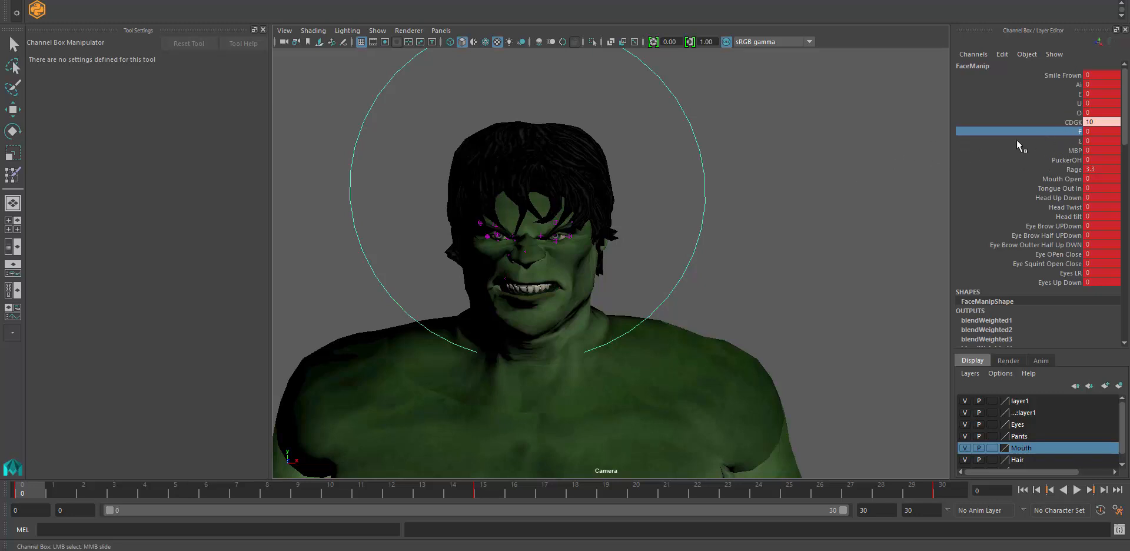
click(1105, 122)
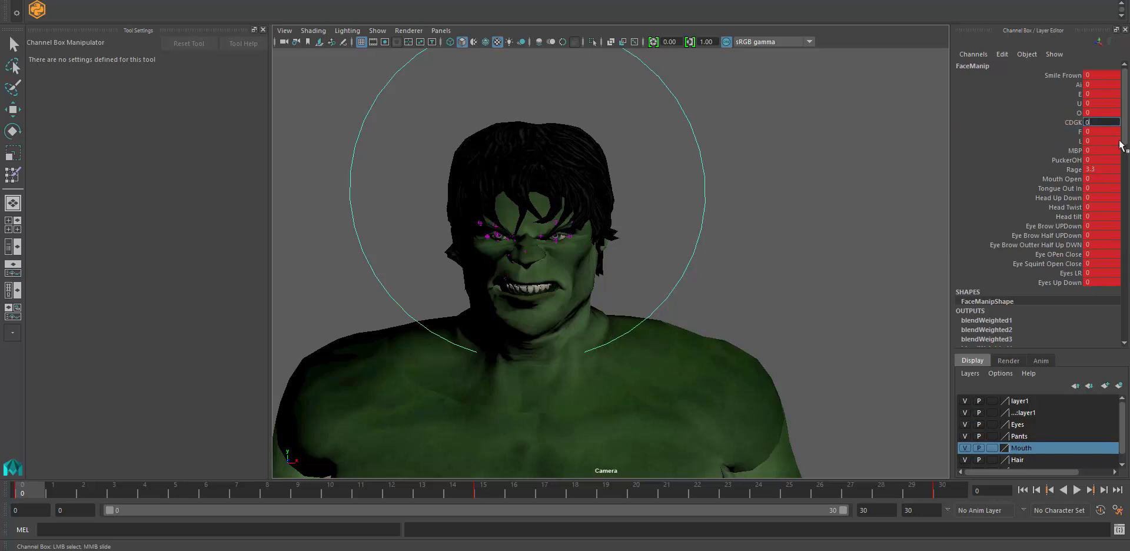
click(1077, 133)
middle_drag(830, 190, 982, 216)
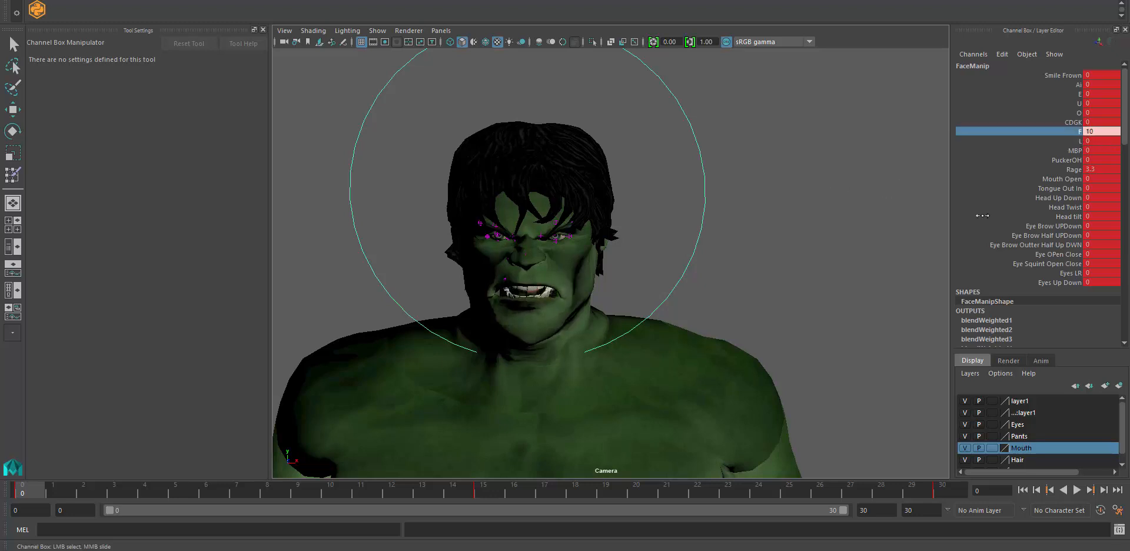
middle_drag(858, 217, 780, 213)
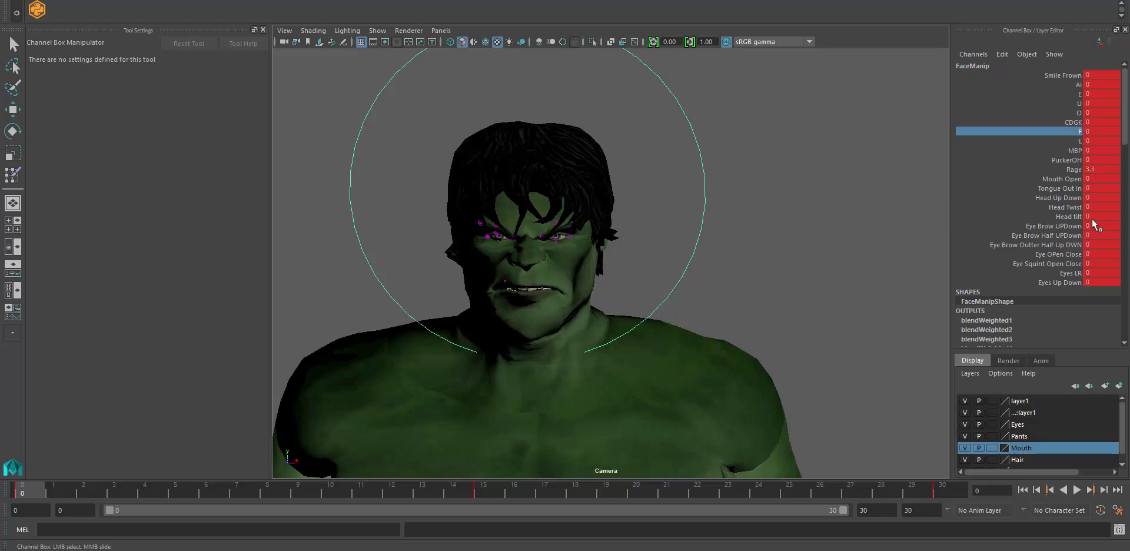
Set the FaceManip Rage attribute to 0 and raise Mouth Open to 10
click(1093, 169)
text(0)
key(Return)
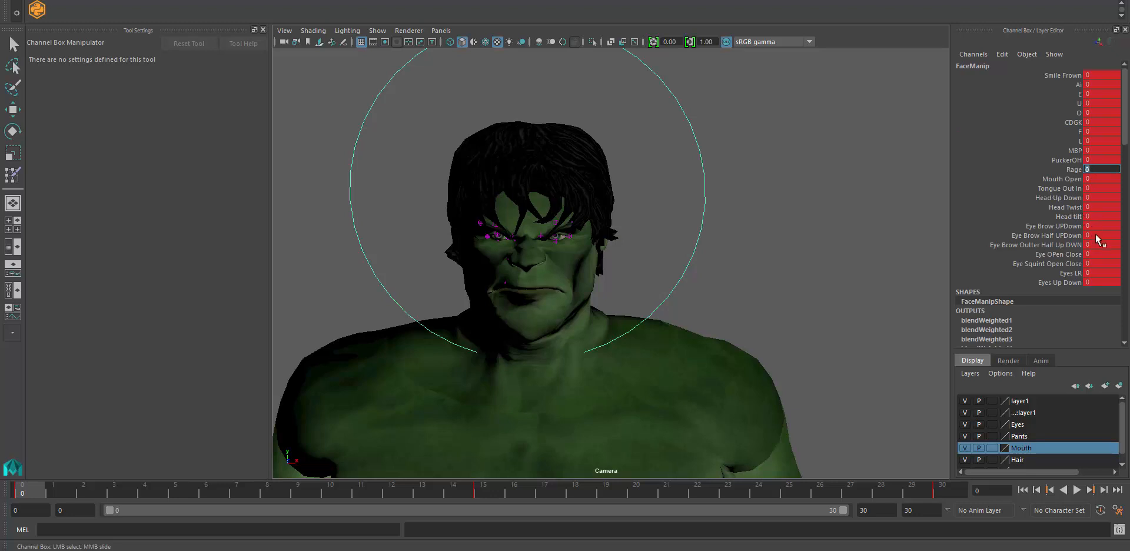
click(1067, 178)
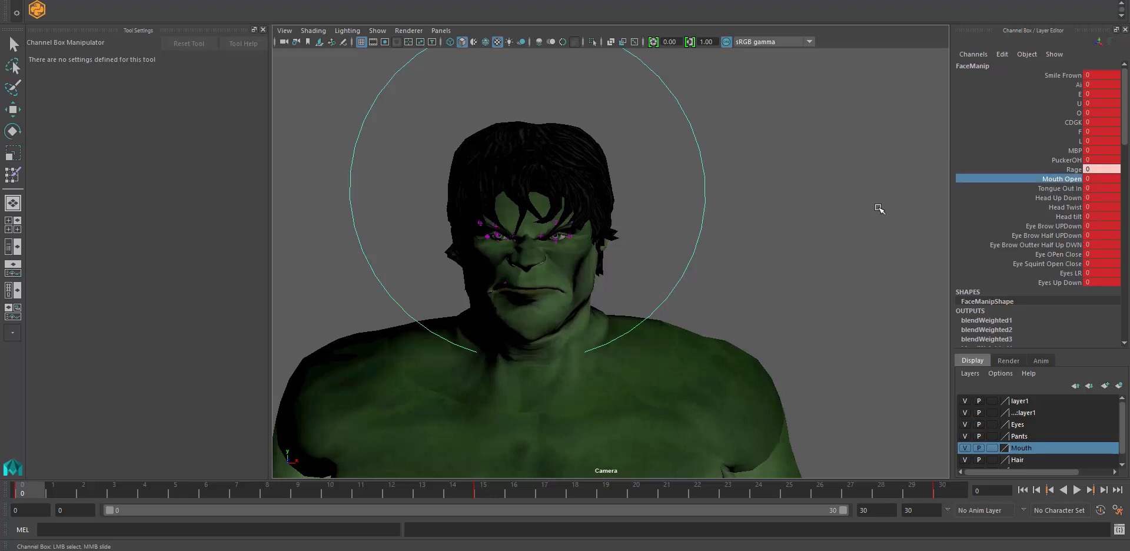
middle_drag(846, 209, 938, 213)
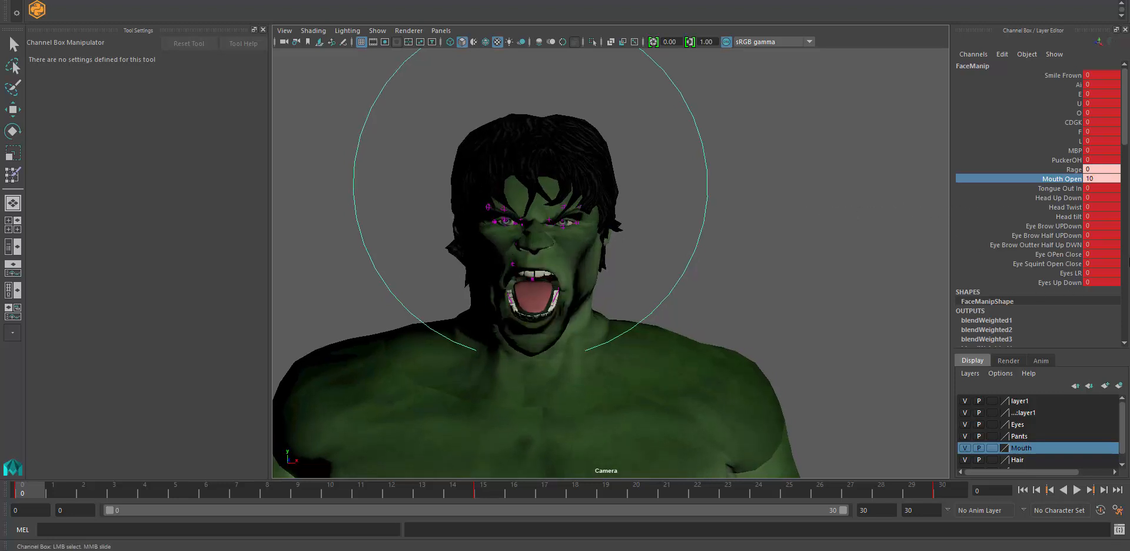
Test the tongue movement by raising Tongue Out In to about 6.5 and lowering it to 0.5
click(1063, 192)
mouse_move(827, 232)
middle_down()
mouse_move(771, 223)
mouse_move(841, 222)
middle_up()
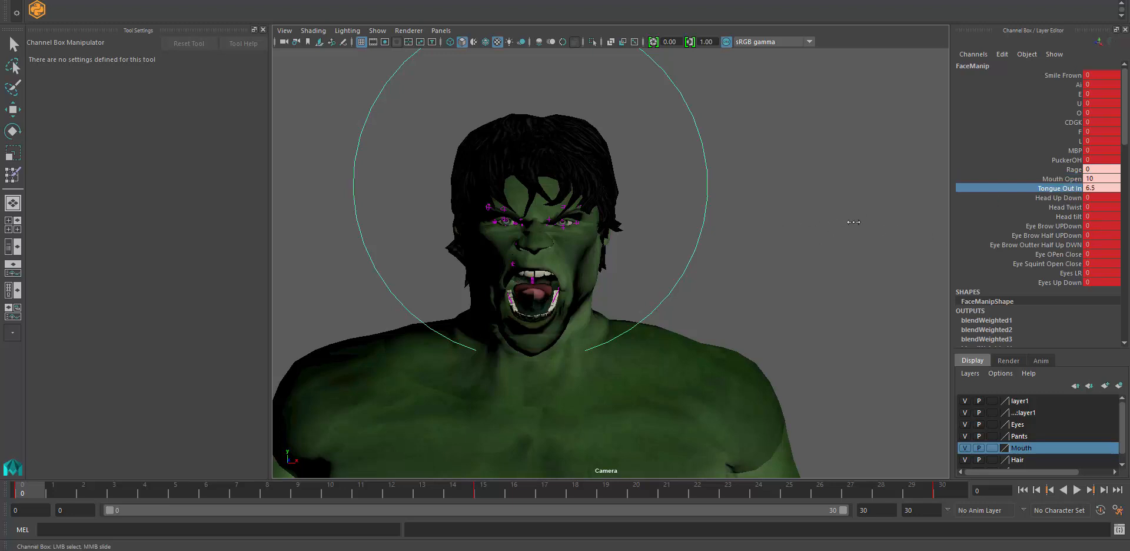
alt+drag(841, 222, 731, 218)
middle_drag(732, 218, 699, 234)
alt+drag(715, 237, 808, 245)
Select the RightHandManip control, scrub the timeline back to frame 0, and play the idle animation briefly
scroll(776, 247, down, 5)
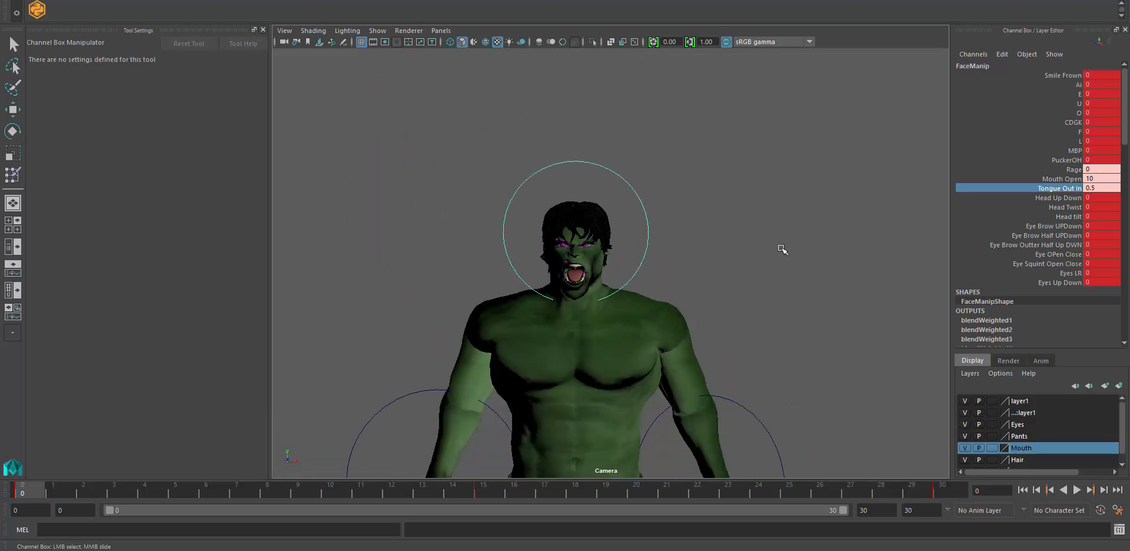
alt+middle_drag(782, 248, 790, 9)
click(800, 313)
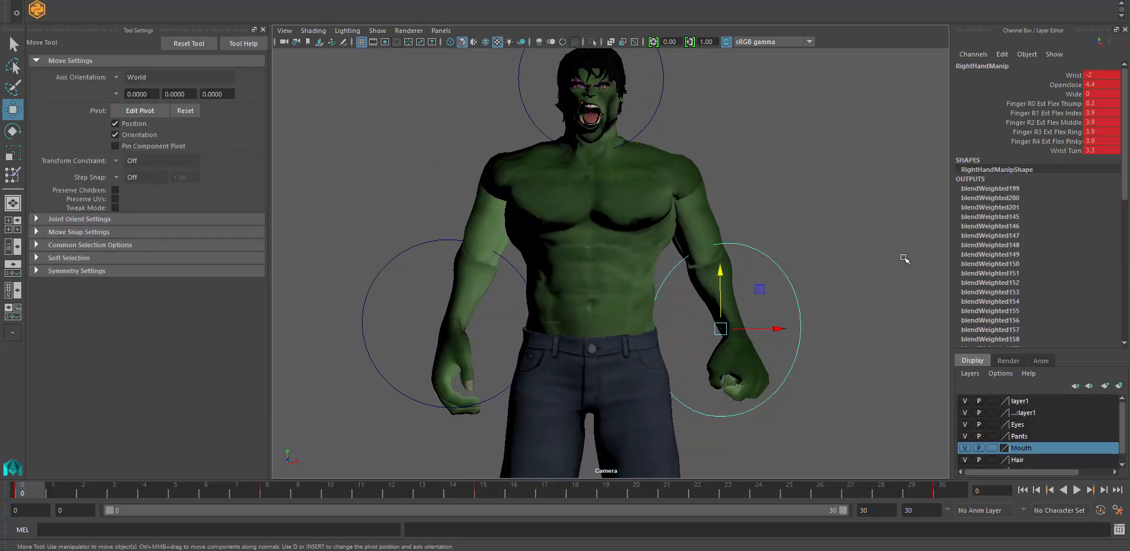
drag(136, 490, 28, 492)
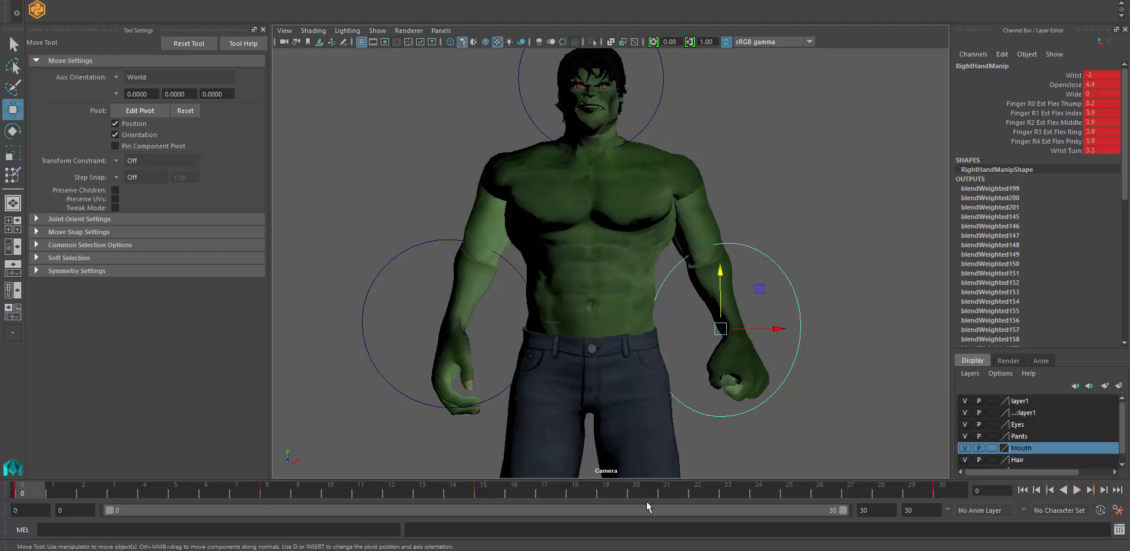
click(1076, 489)
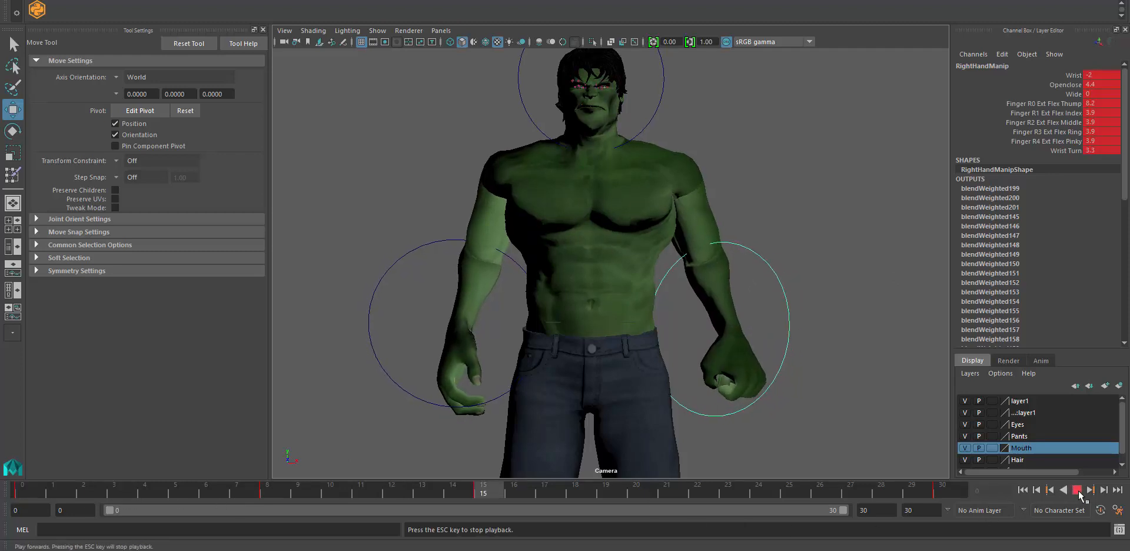
click(1076, 489)
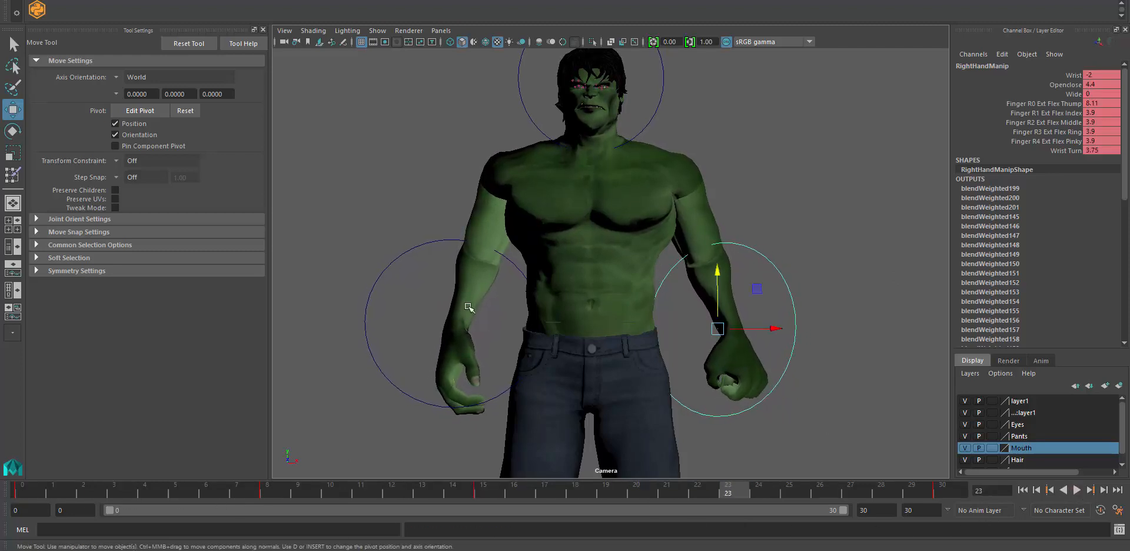
Select the LeftHandManip control and replay the idle animation to examine the left hand's movement
click(399, 281)
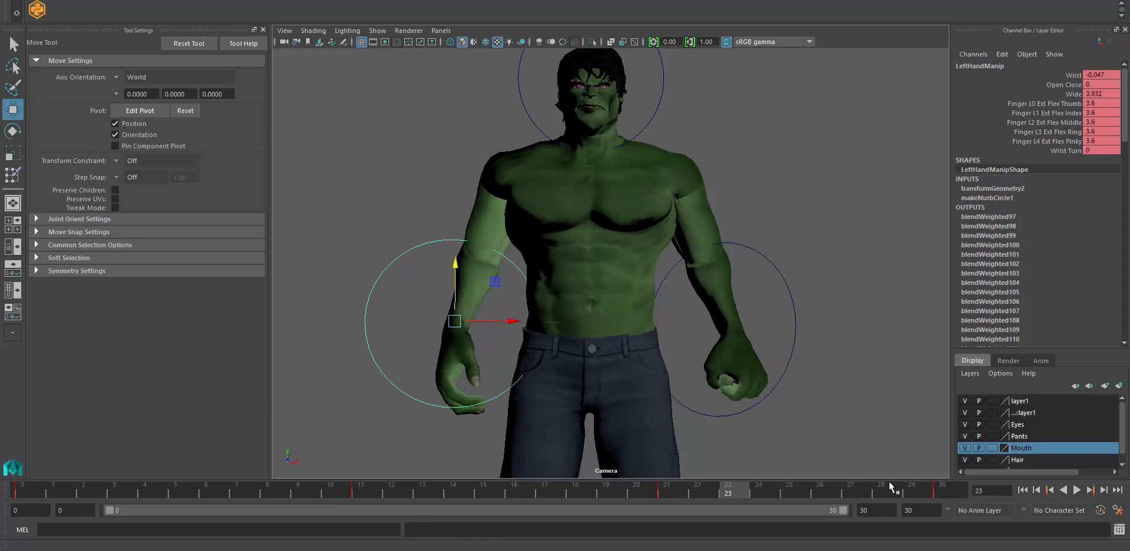
click(941, 493)
key(alt+v)
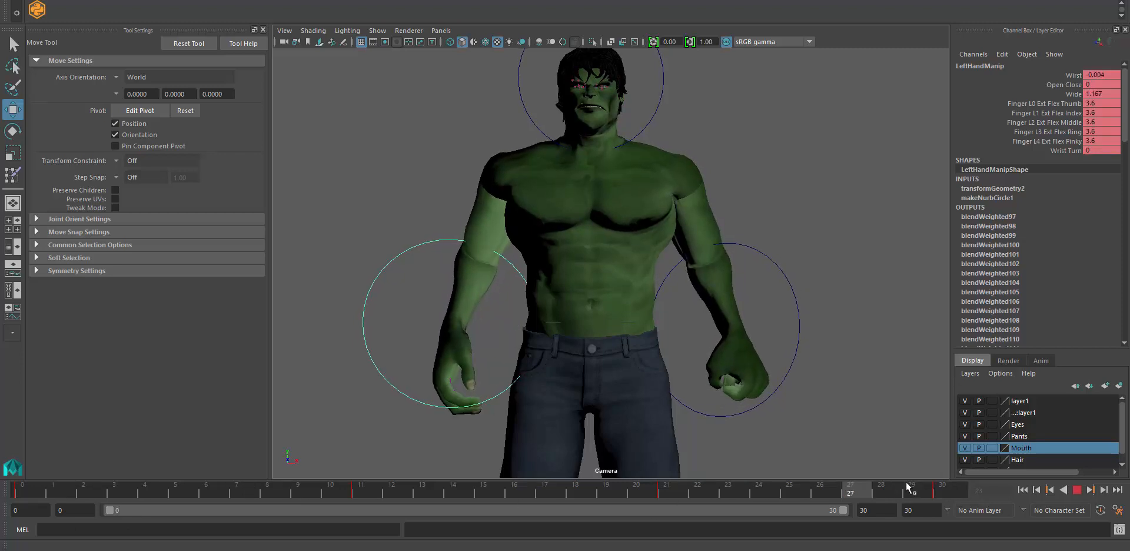
click(428, 497)
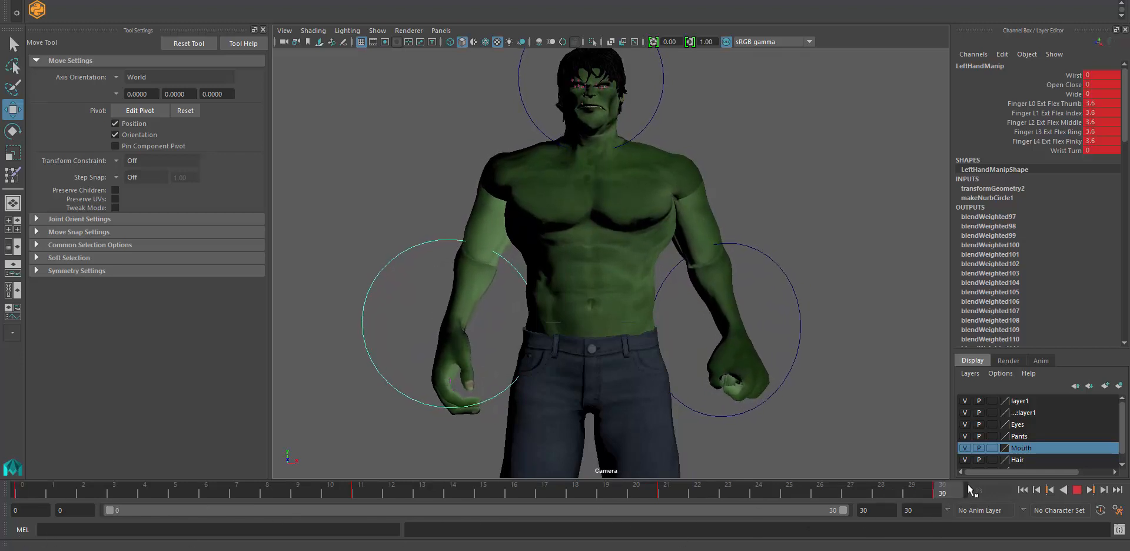
key(Escape)
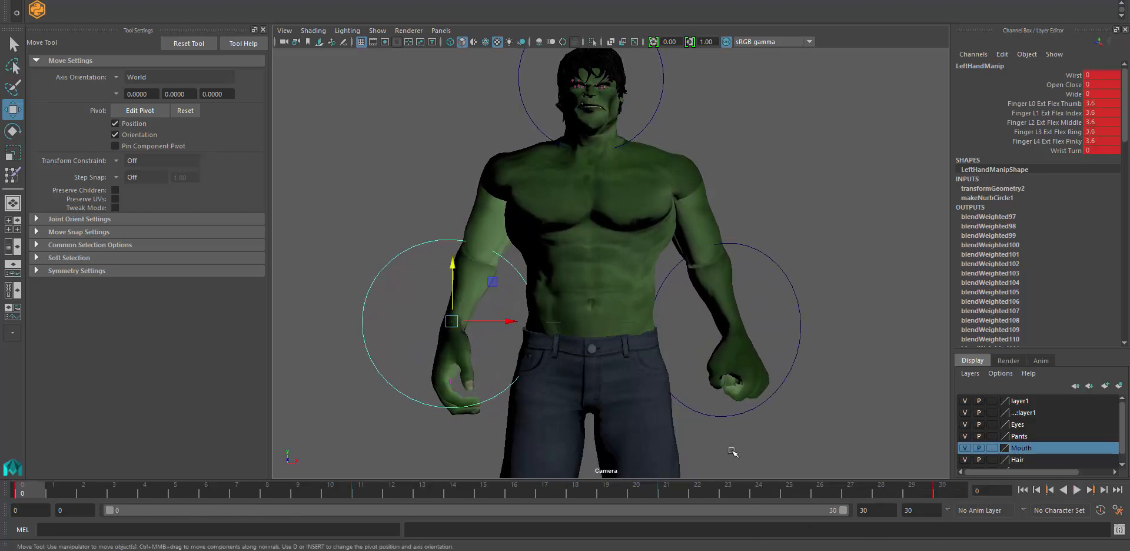
click(1077, 491)
click(1077, 491)
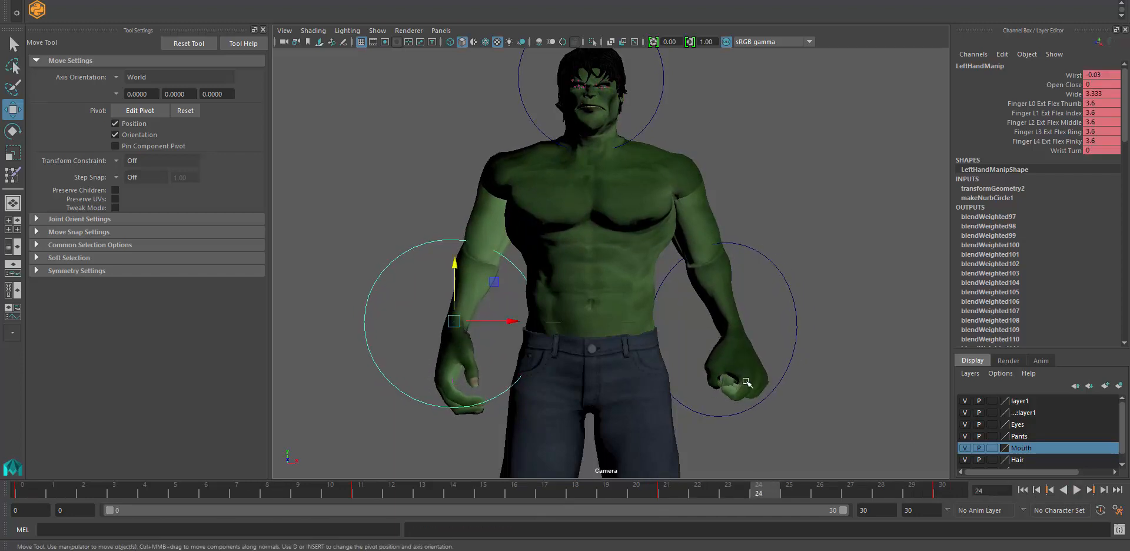
Switch to File Explorer and open the FaceRigMod folder on the BACKUPS (D:) drive
click(142, 550)
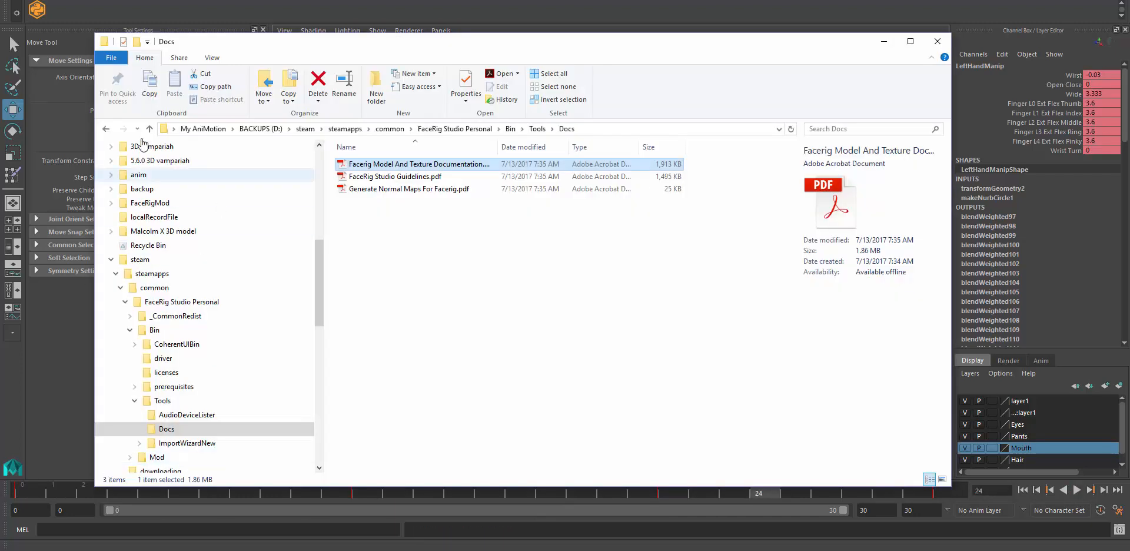
click(306, 128)
click(259, 129)
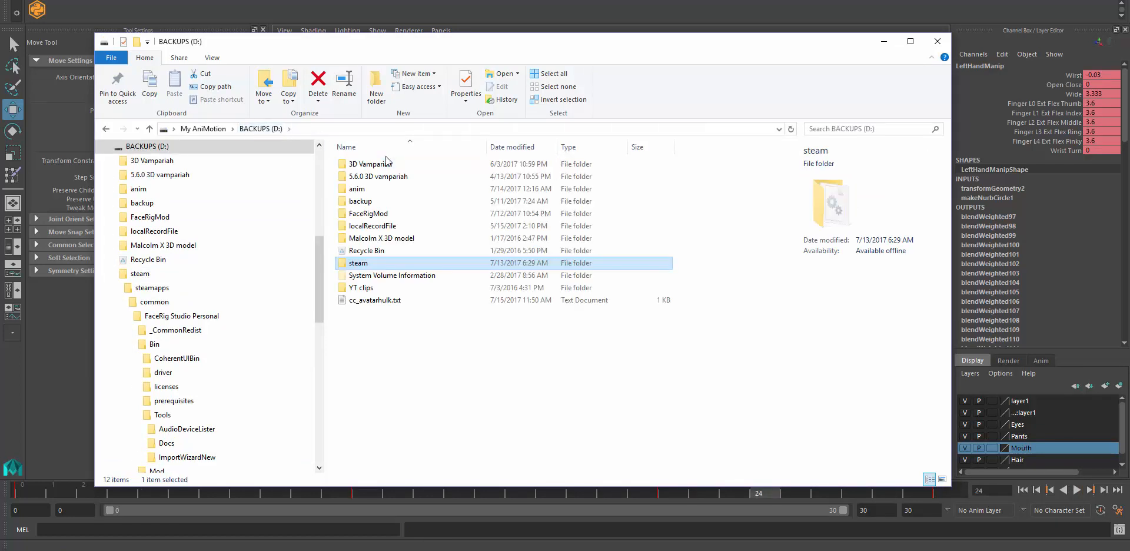
click(377, 213)
double_click(376, 214)
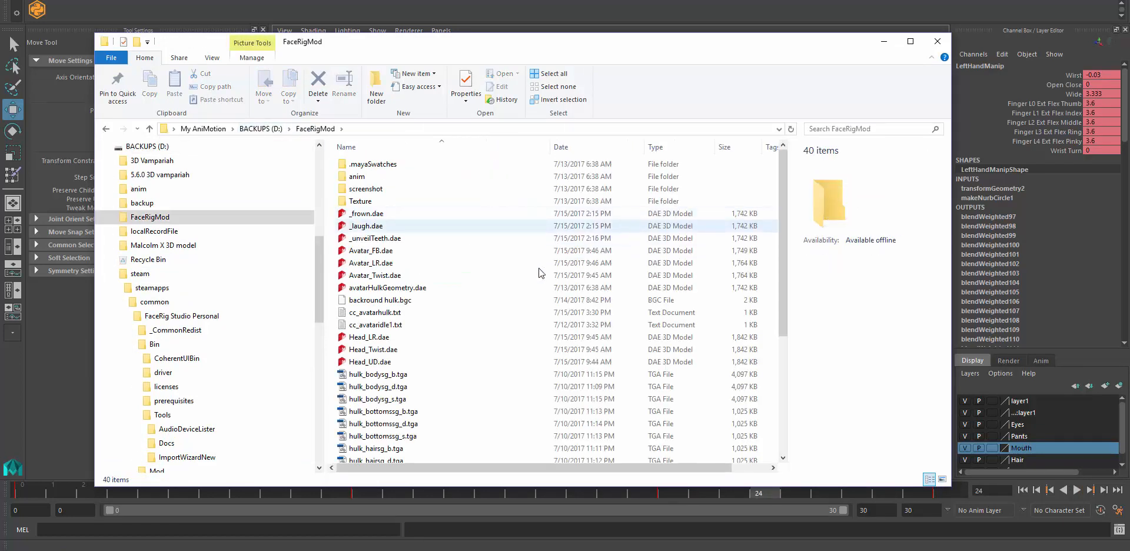
Look through the exported .dae files and Hulk textures, including hulk_bodysg_b.tga and hulk_bodysg_s.tga, in the FaceRigMod folder
scroll(461, 327, down, 3)
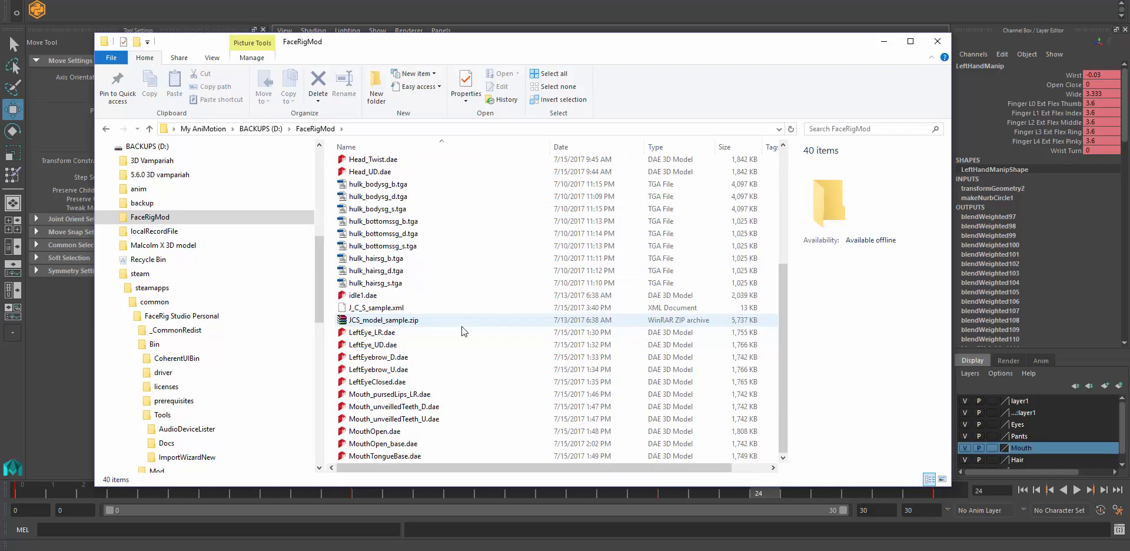
scroll(463, 332, up, 3)
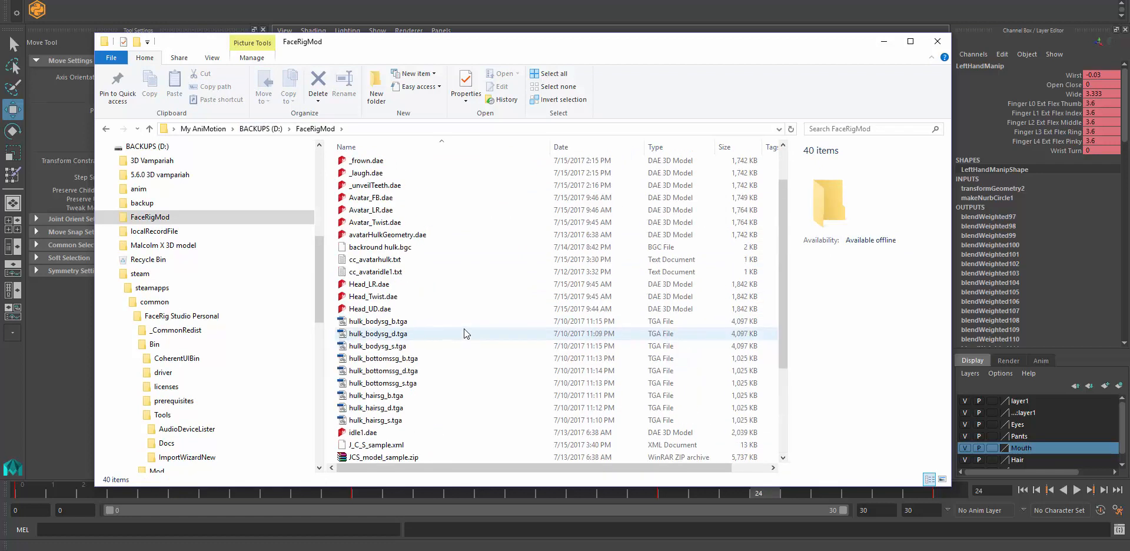
click(383, 324)
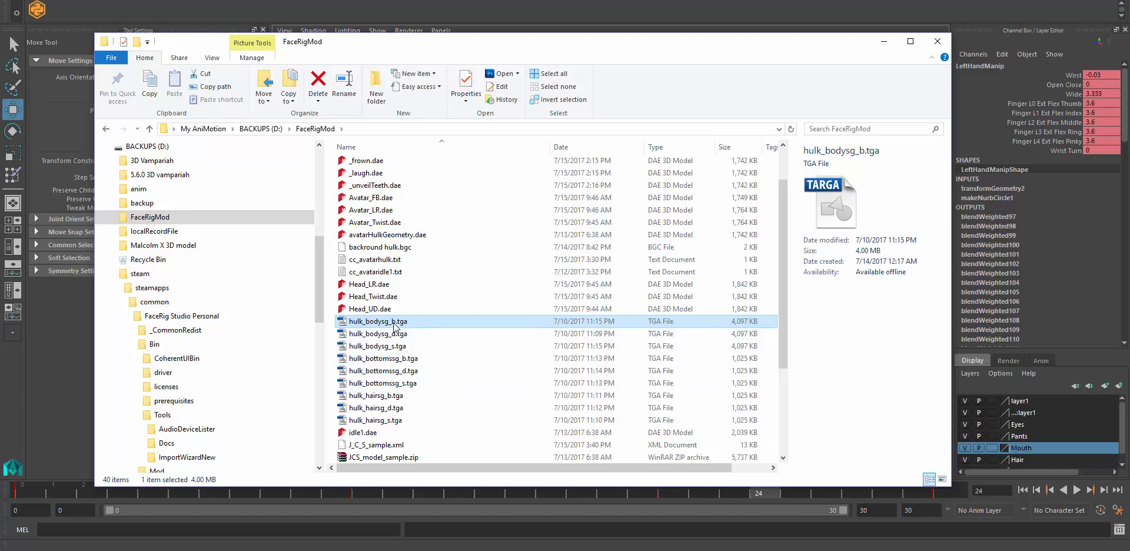
click(394, 321)
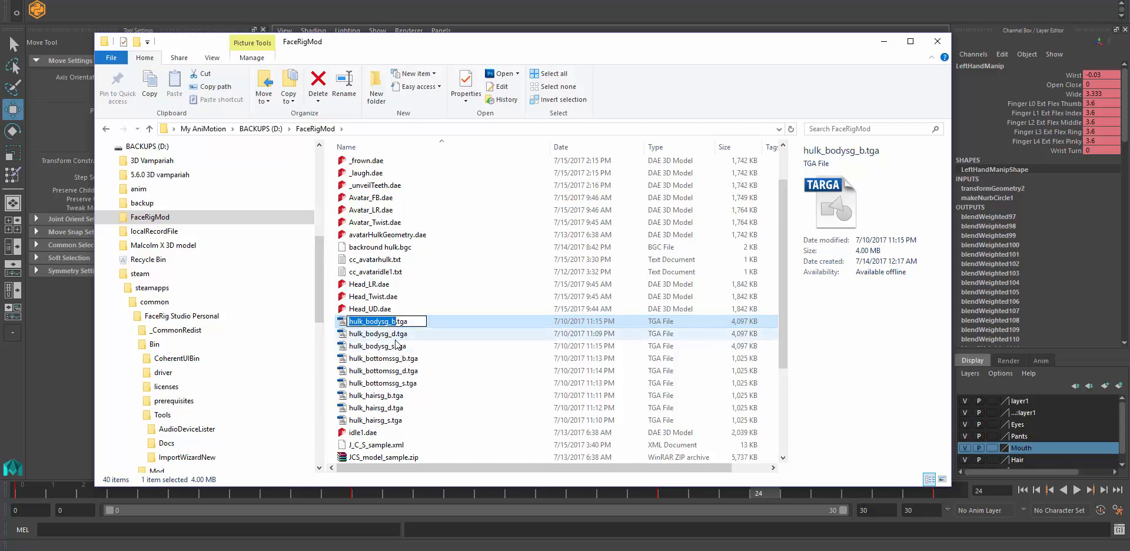
click(392, 346)
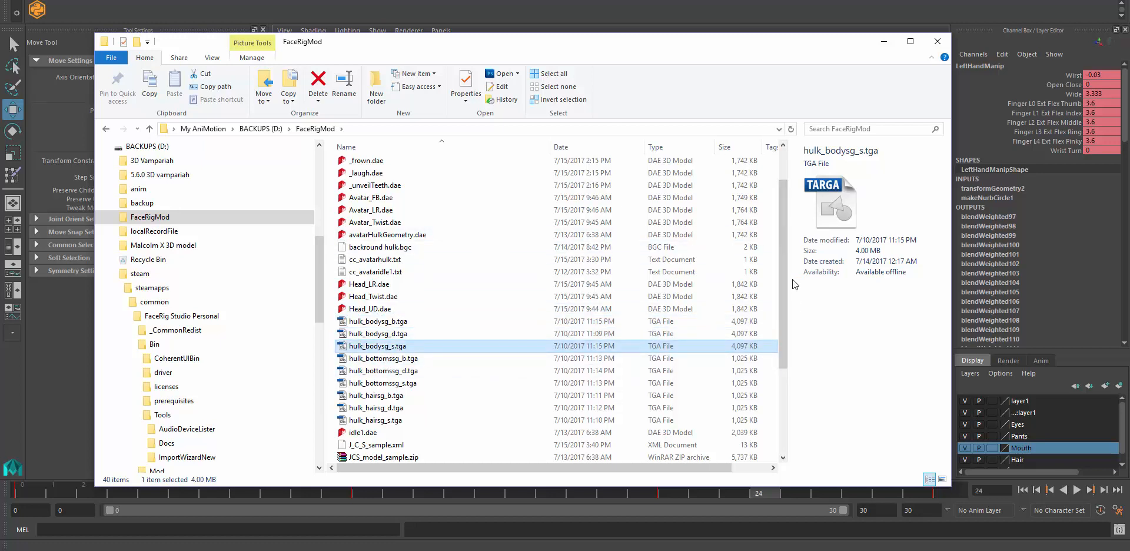
scroll(782, 292, down, 4)
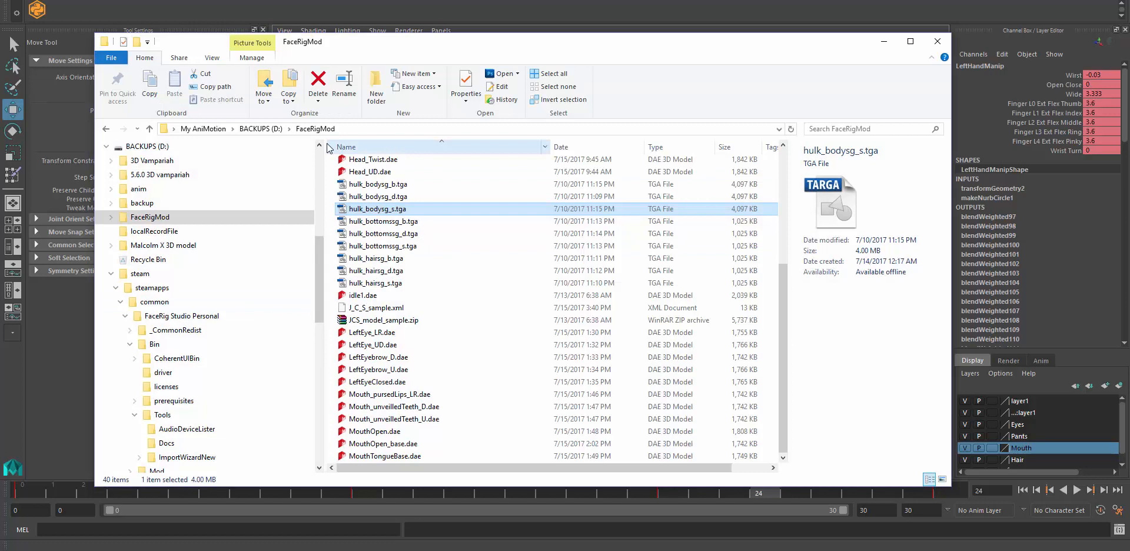
Open the steam\steamapps\common\FaceRig Studio Personal\Bin\Tools\ImportWizardNew folder on the BACKUPS (D:) drive
click(260, 128)
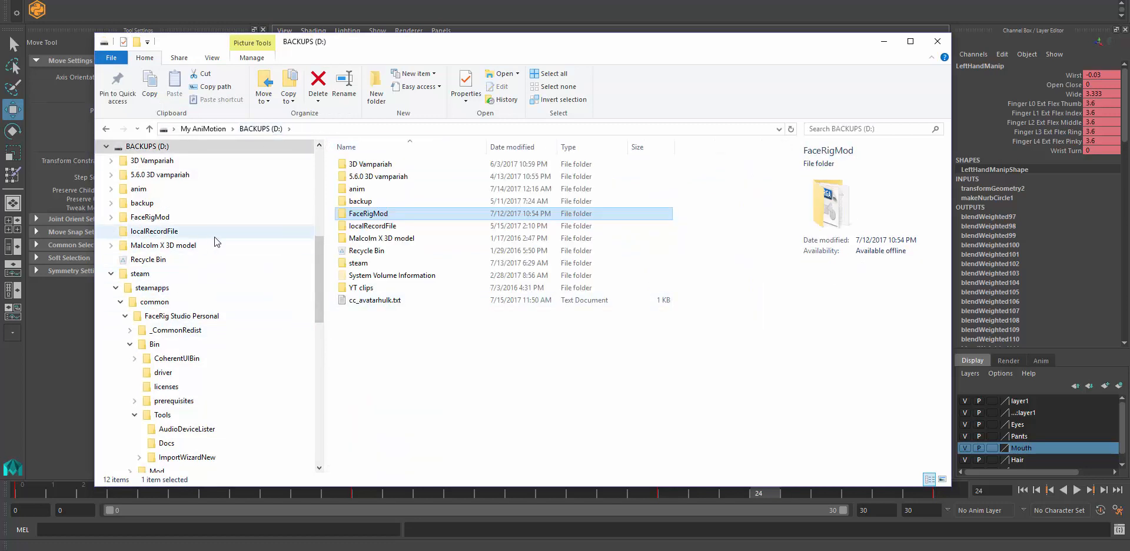
scroll(221, 246, up, 3)
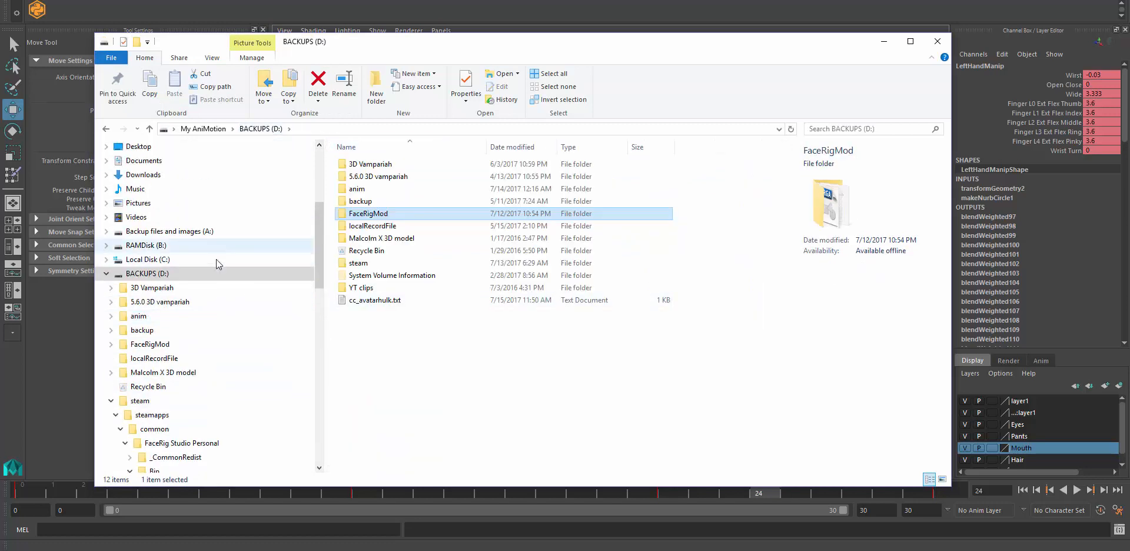
click(147, 274)
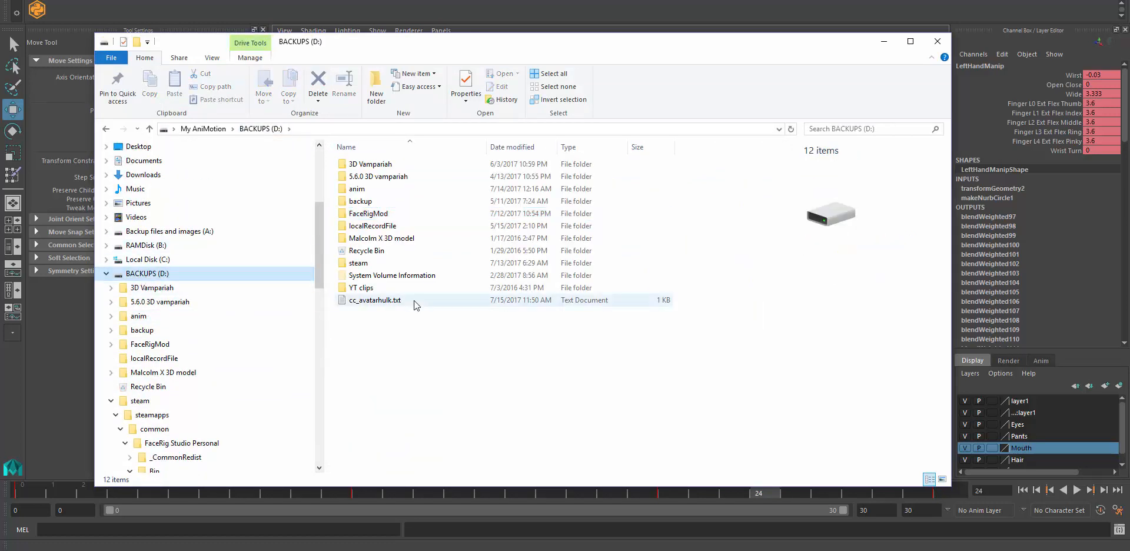
double_click(359, 263)
double_click(376, 165)
double_click(373, 164)
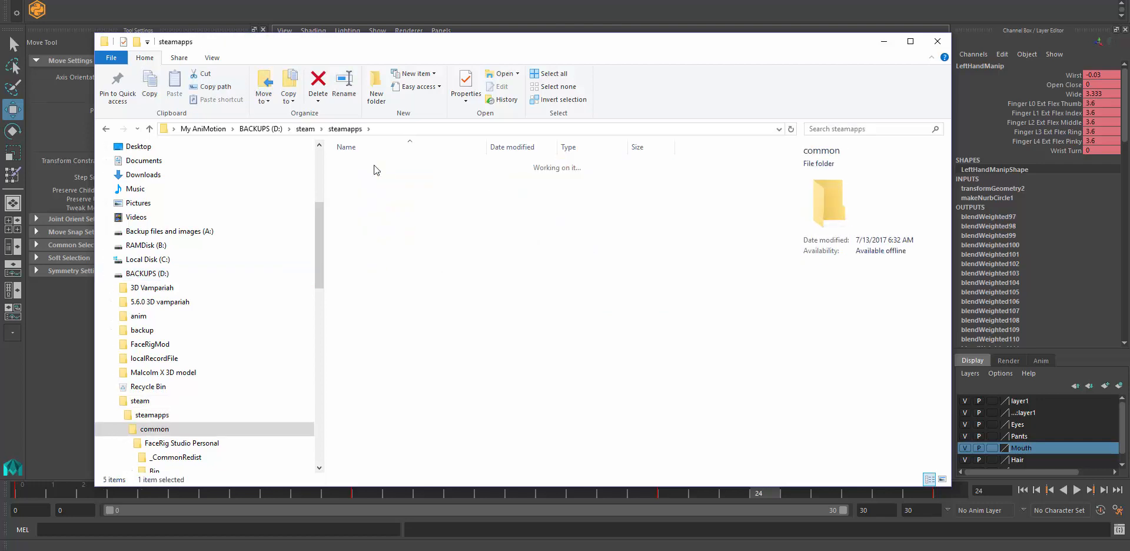
double_click(406, 166)
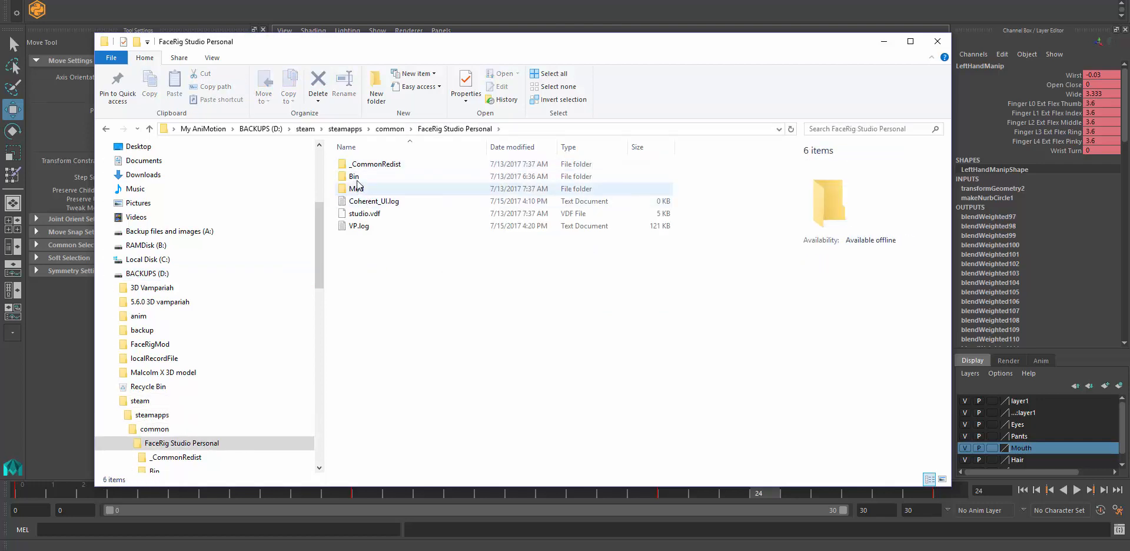
double_click(422, 177)
click(356, 215)
double_click(355, 215)
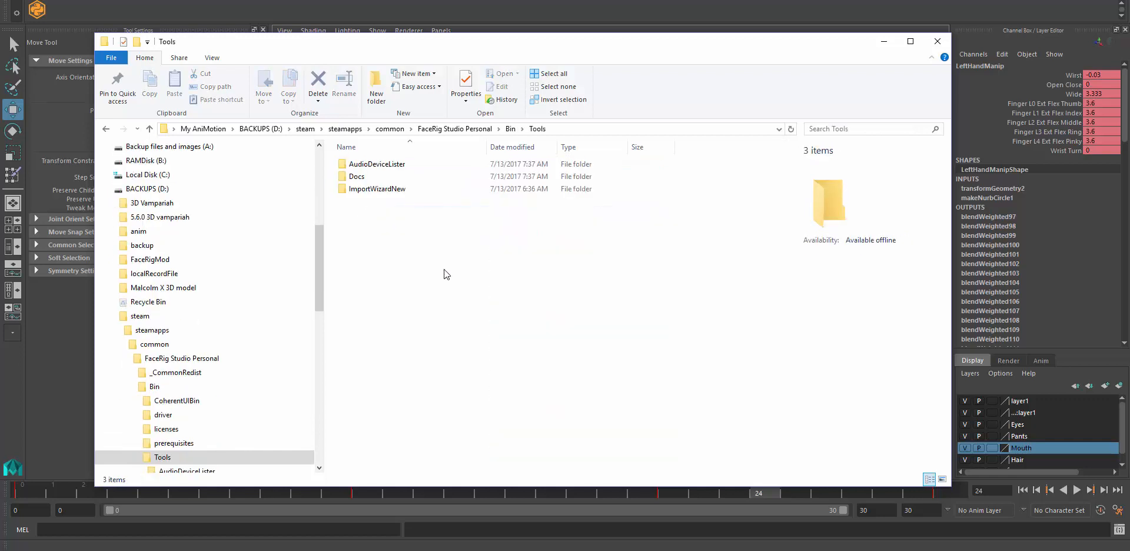
double_click(386, 189)
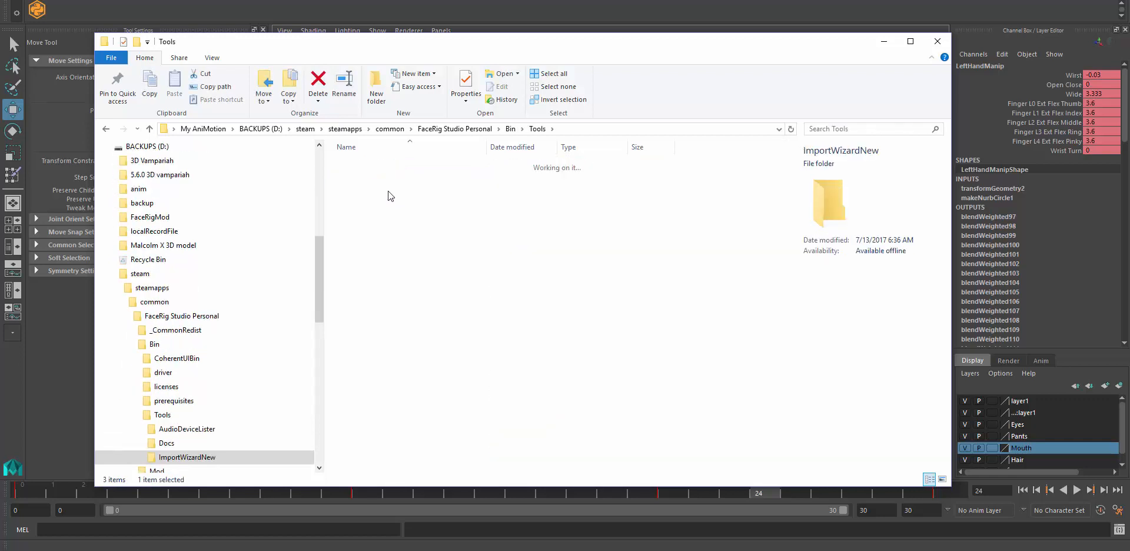
Look through the opening pages of HowToUseImportWizard.pdf in Adobe Acrobat and close all open documents
double_click(433, 239)
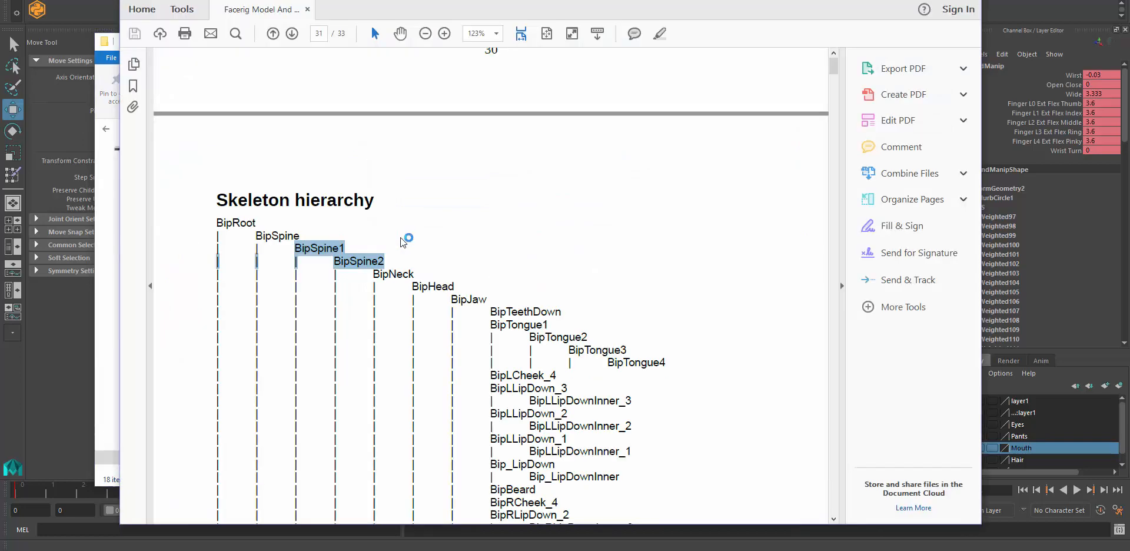
click(612, 368)
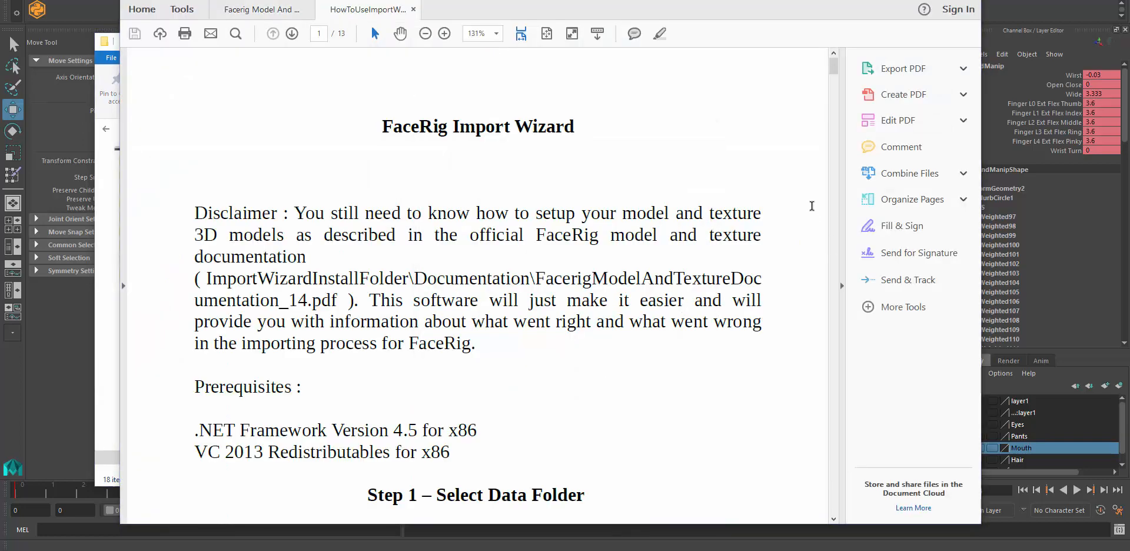
drag(837, 70, 838, 90)
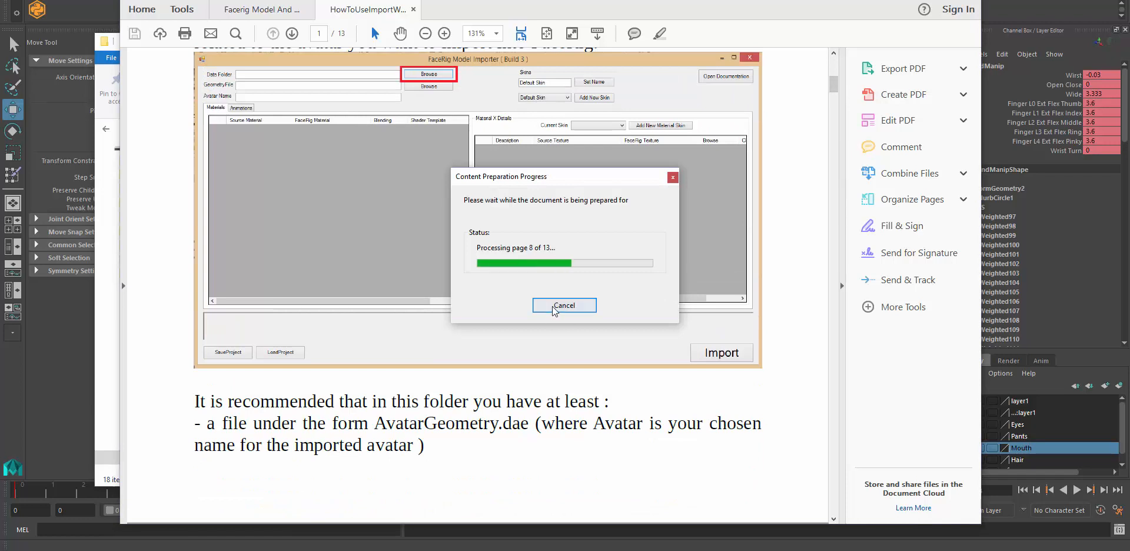
click(565, 305)
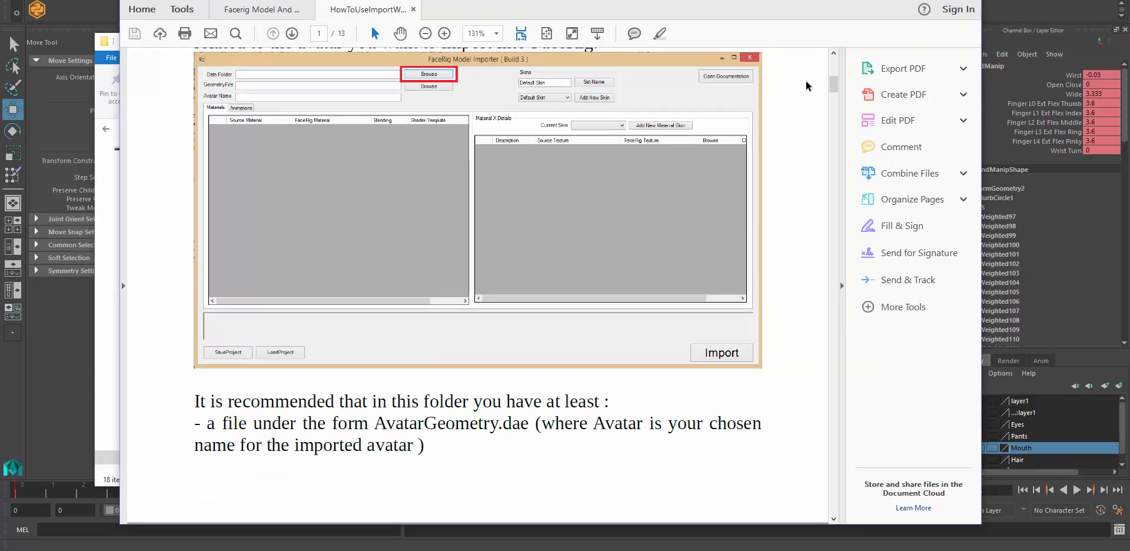
click(968, 0)
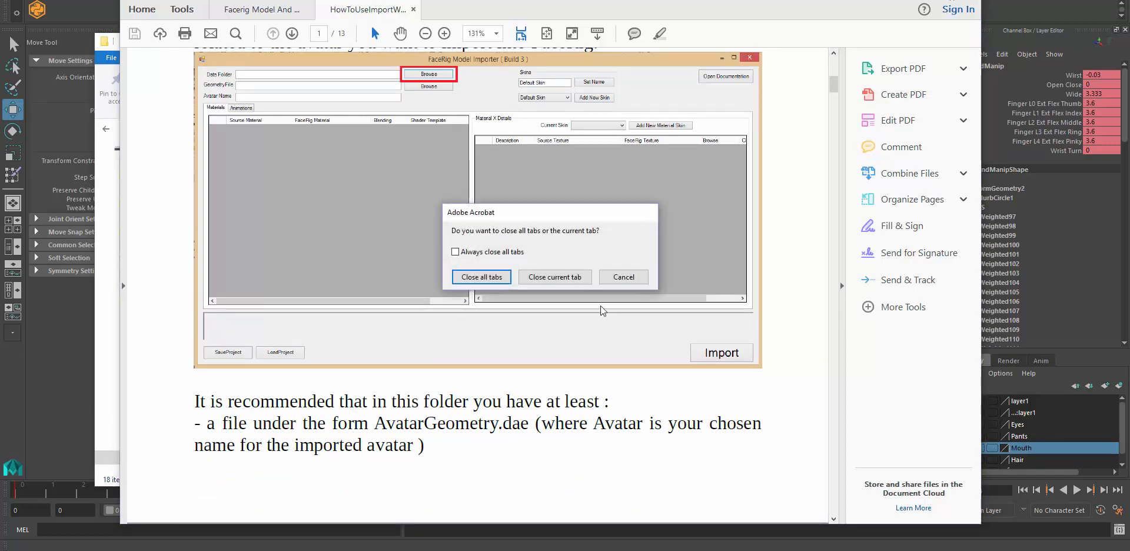
click(481, 277)
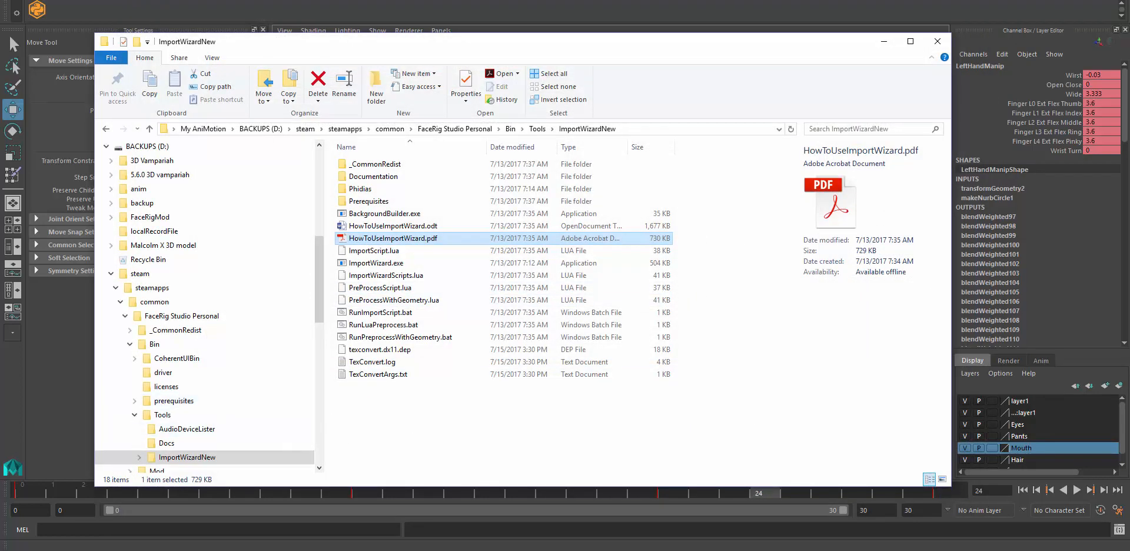
In File Explorer, open the Mod\VP folder of FaceRig Studio Personal within steam\steamapps\common
key(super+Down)
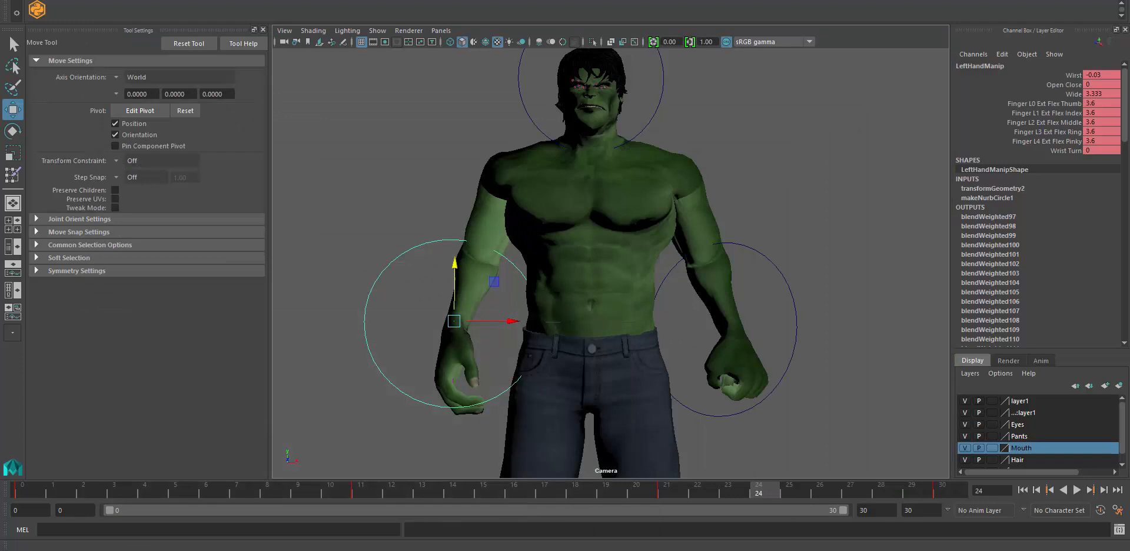
key(alt+Tab)
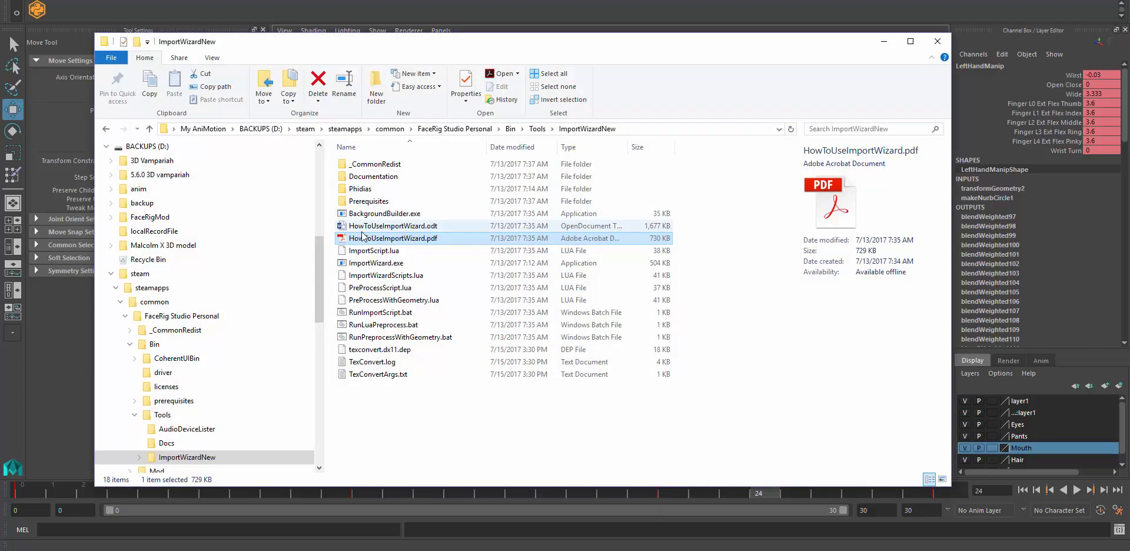
click(140, 274)
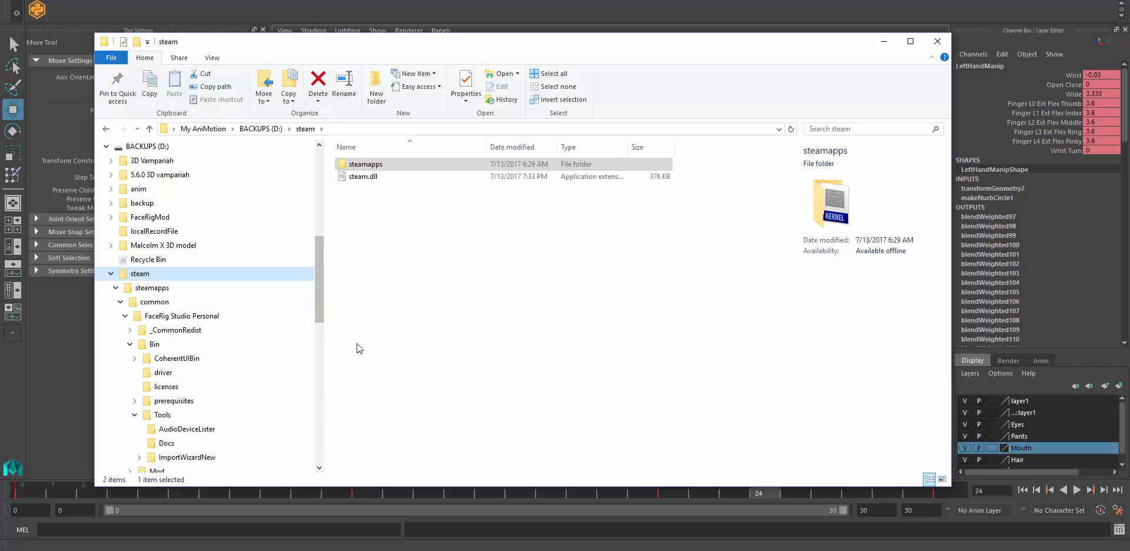
click(358, 167)
double_click(358, 167)
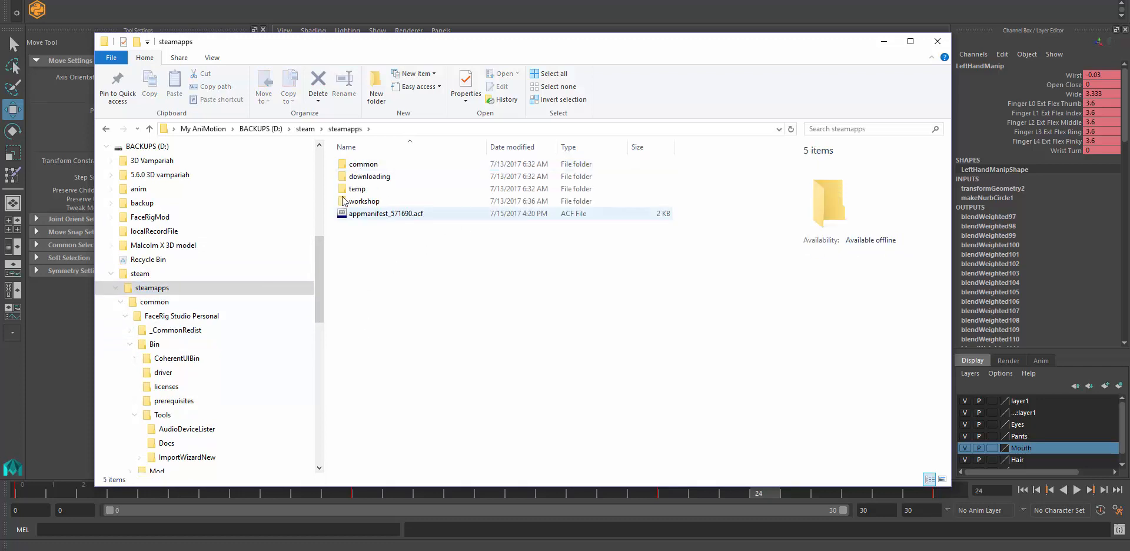
double_click(370, 166)
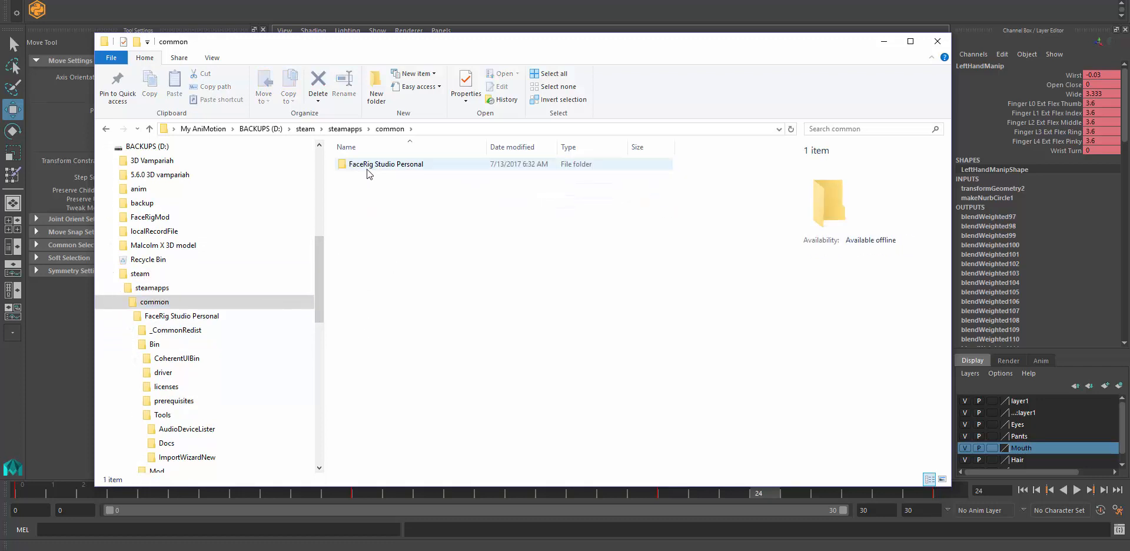
double_click(386, 167)
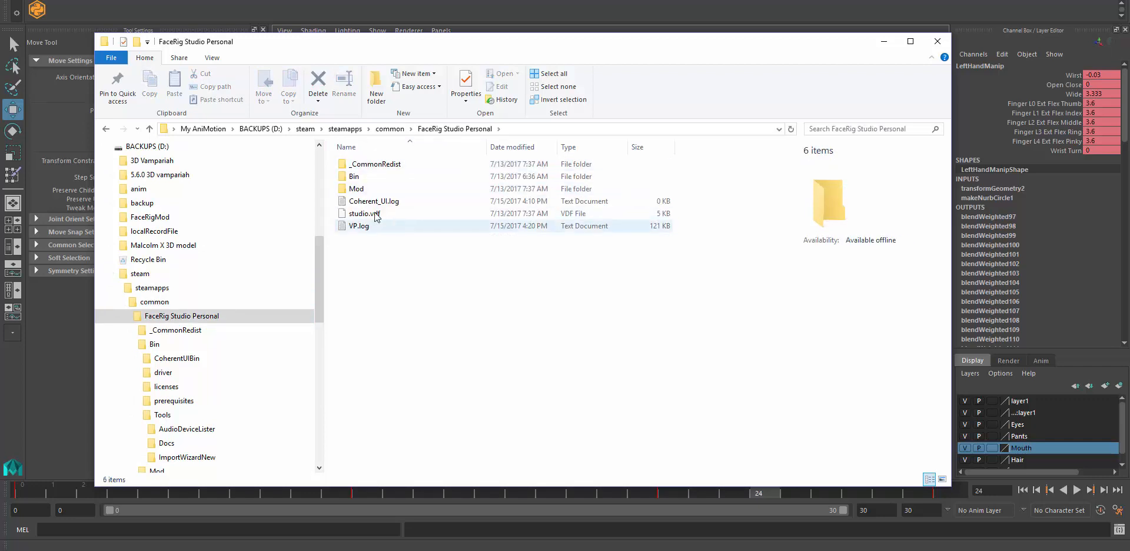
double_click(360, 190)
double_click(358, 164)
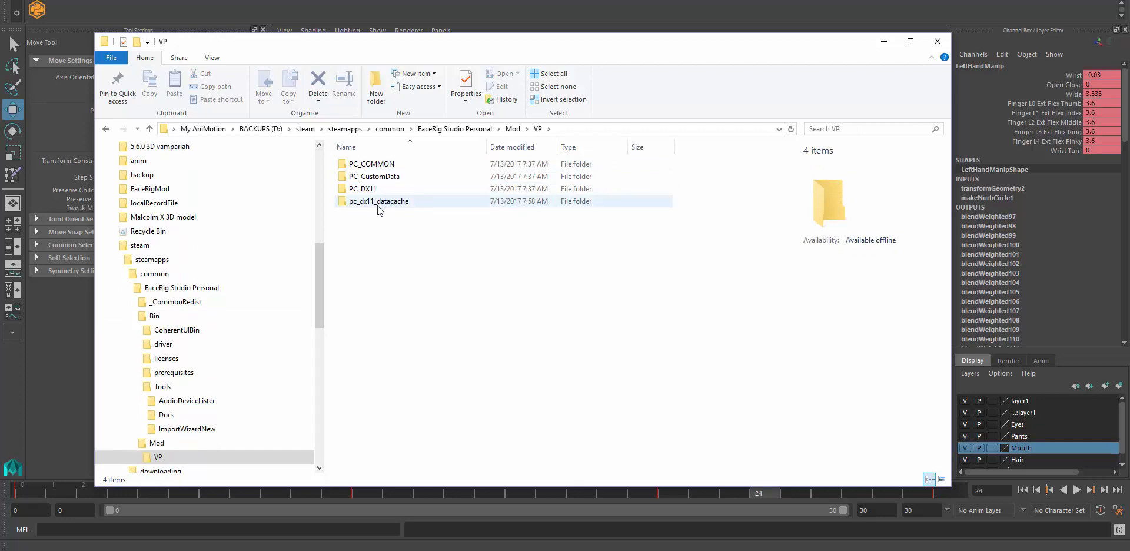
Delete the facerig studio folder from pc_dx11_datacache, moving it to the Recycle Bin
click(376, 179)
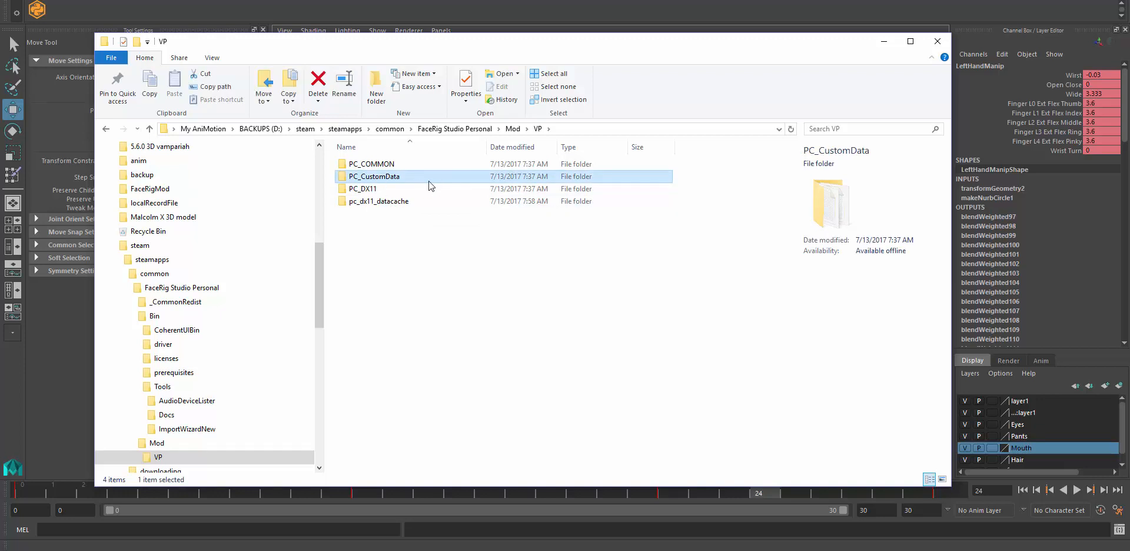
click(380, 191)
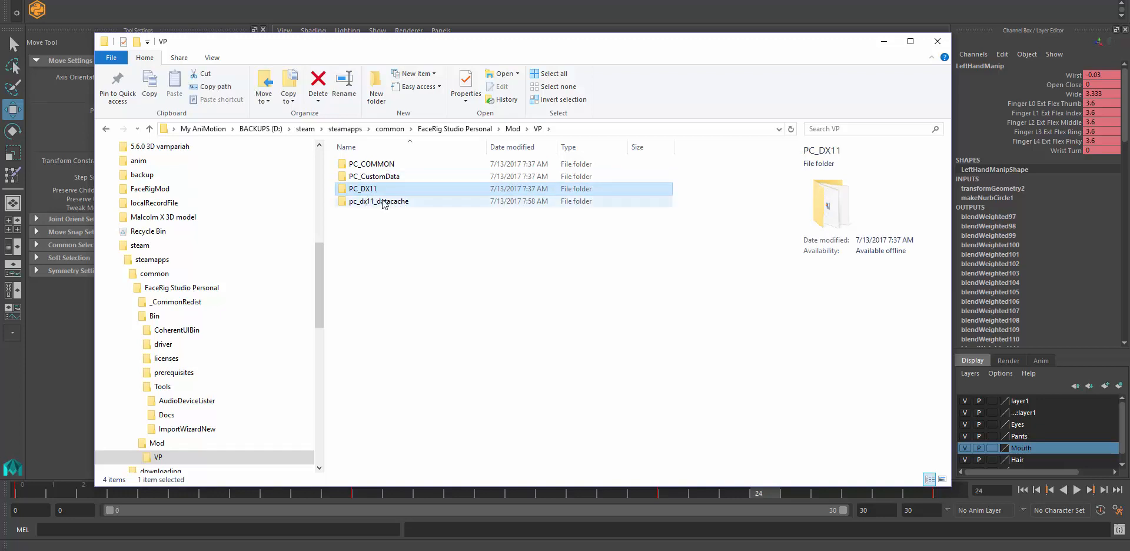
double_click(390, 202)
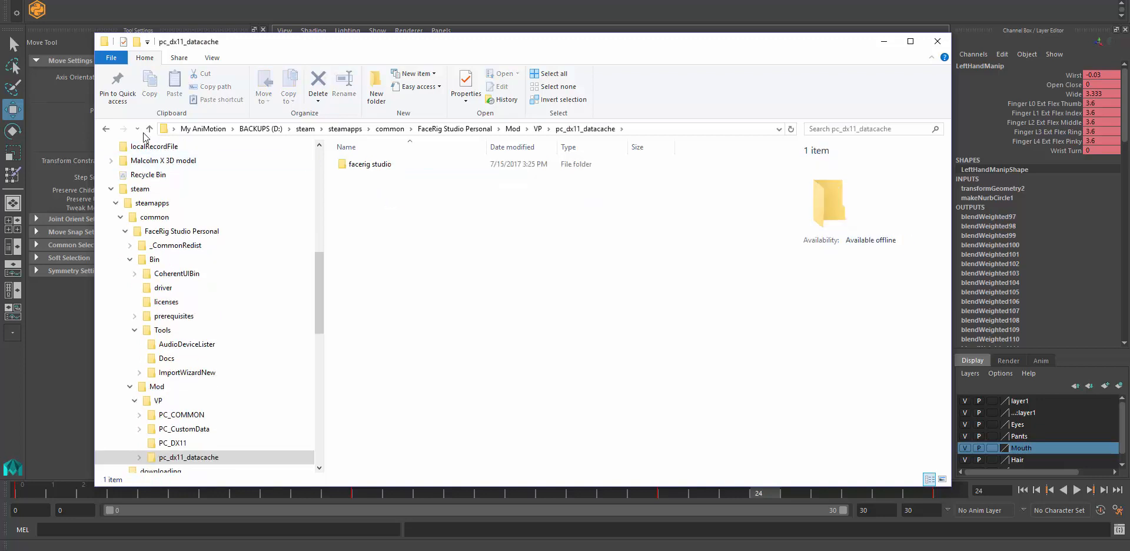
click(106, 129)
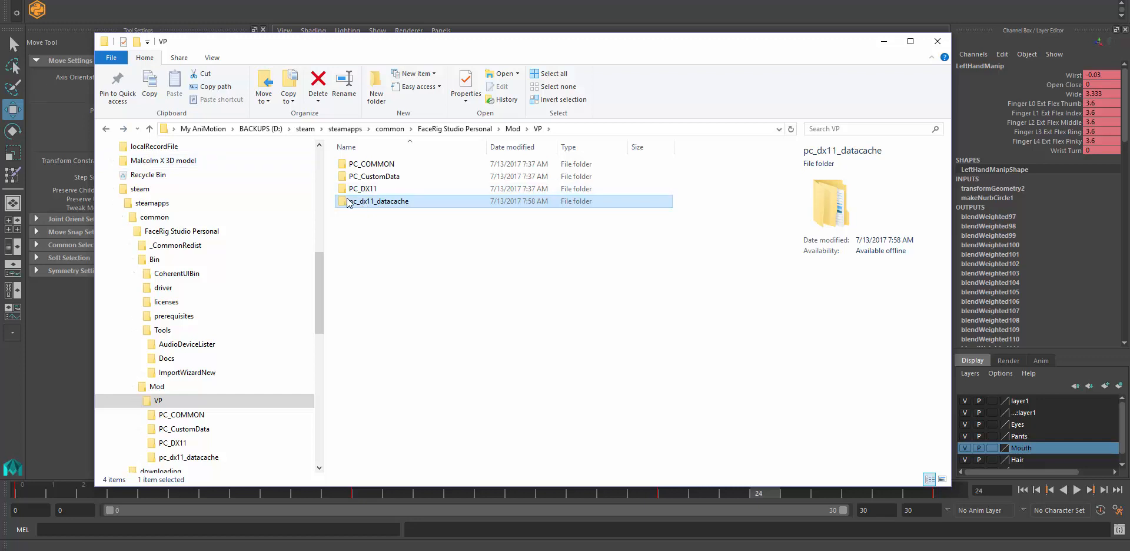
double_click(343, 202)
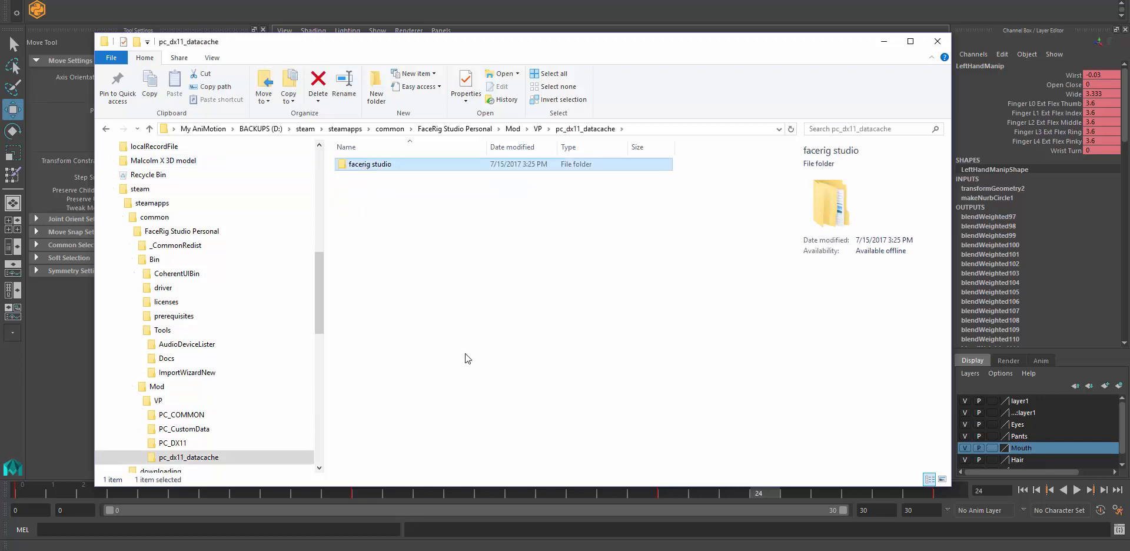
key(Delete)
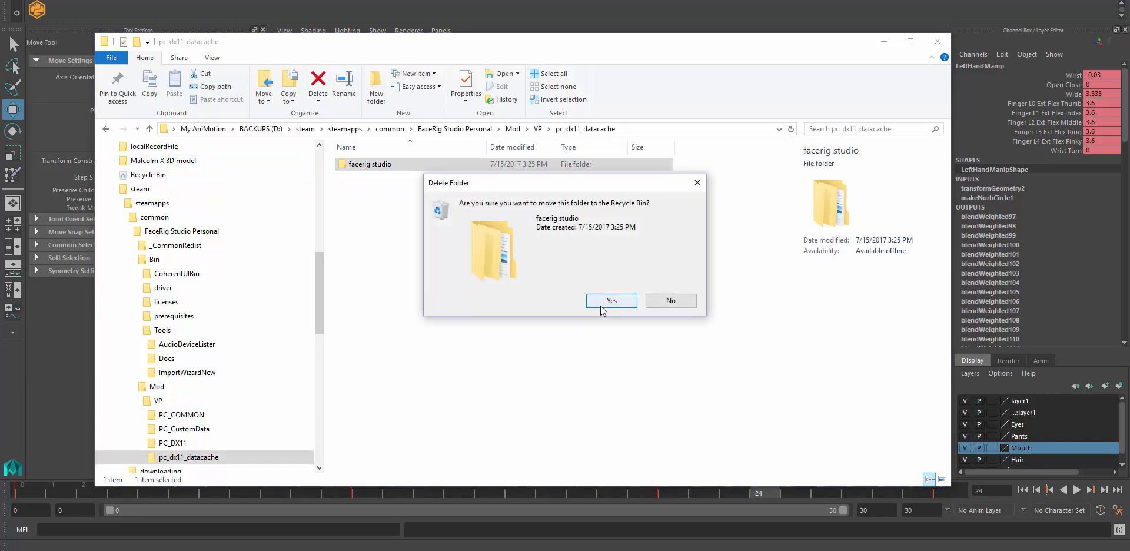
click(606, 303)
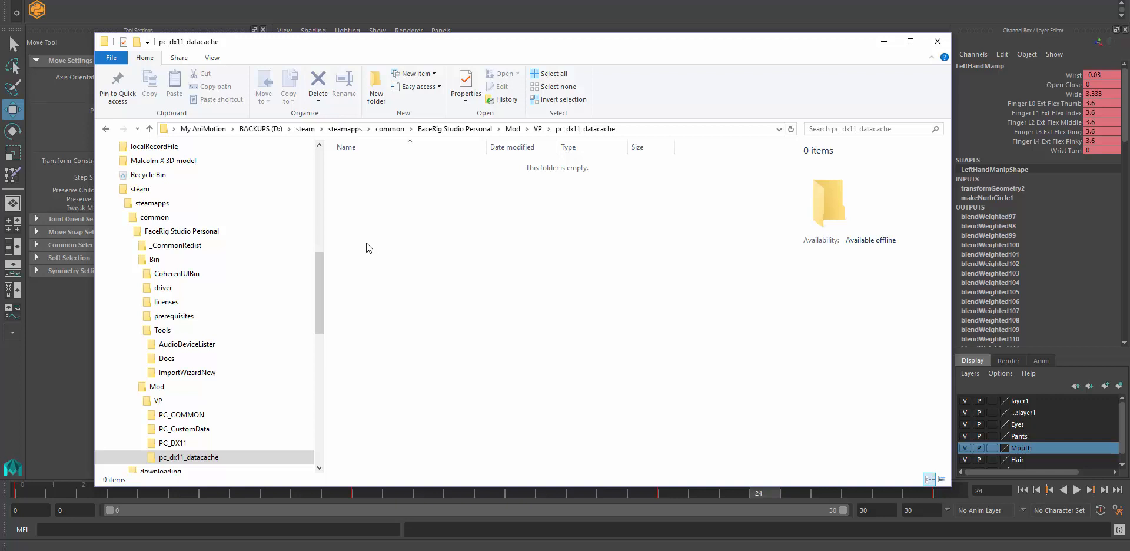
Look briefly into the PC_COMMON folder, and open the Objects folder inside PC_CustomData
click(107, 128)
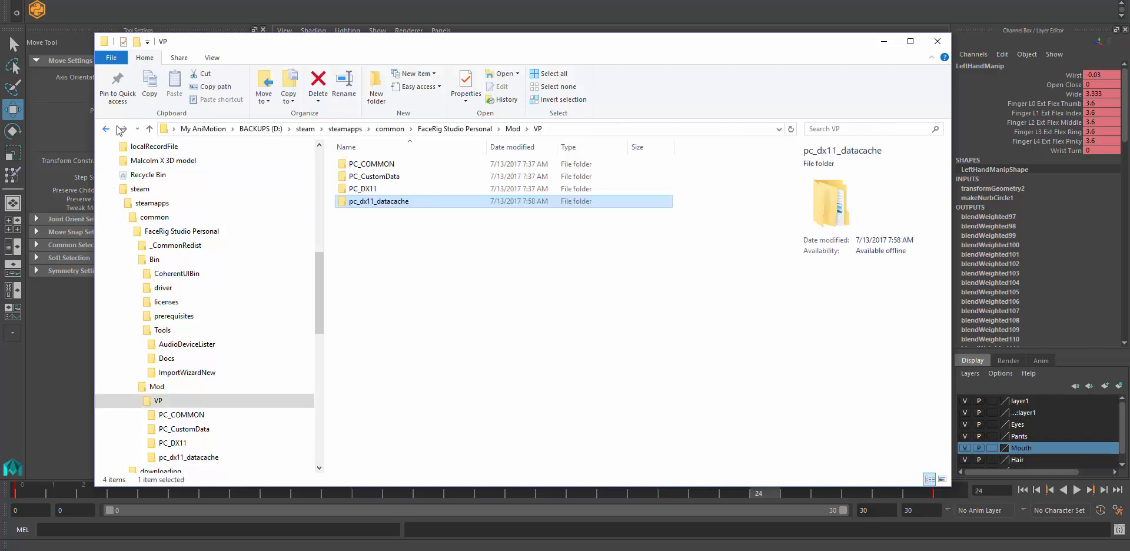
double_click(388, 165)
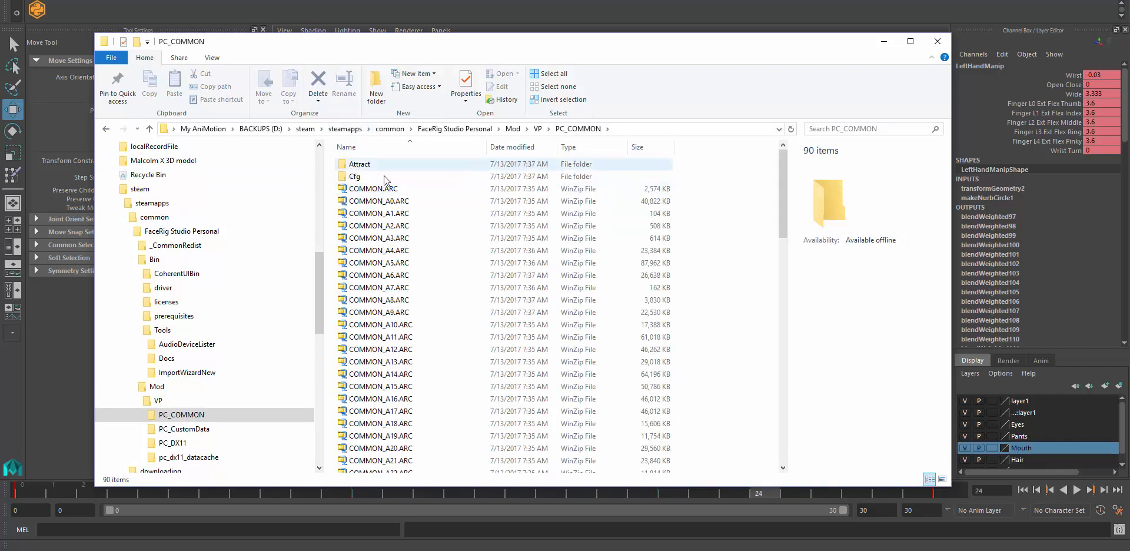
click(107, 128)
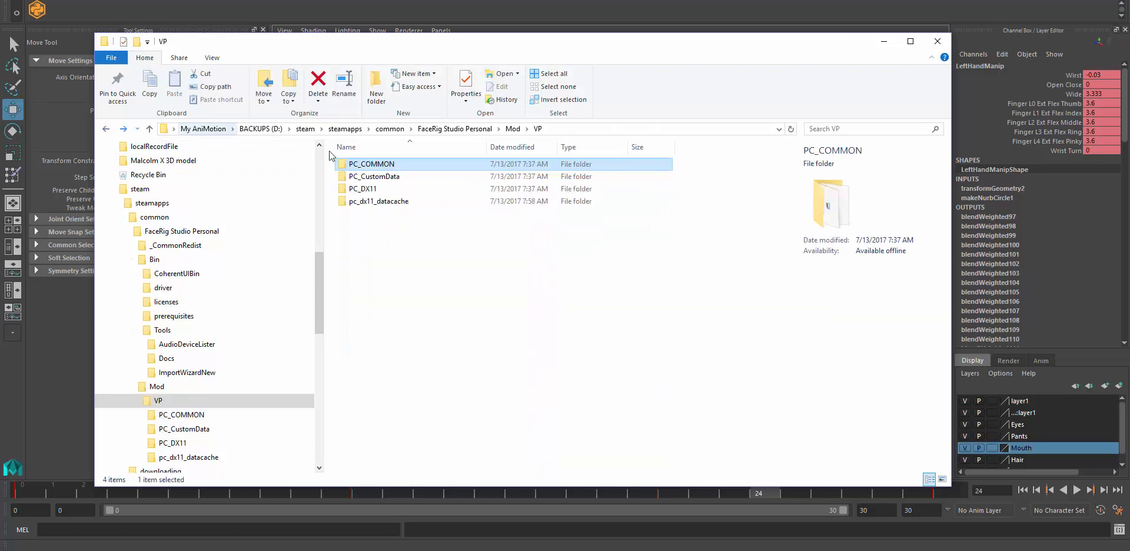
double_click(383, 177)
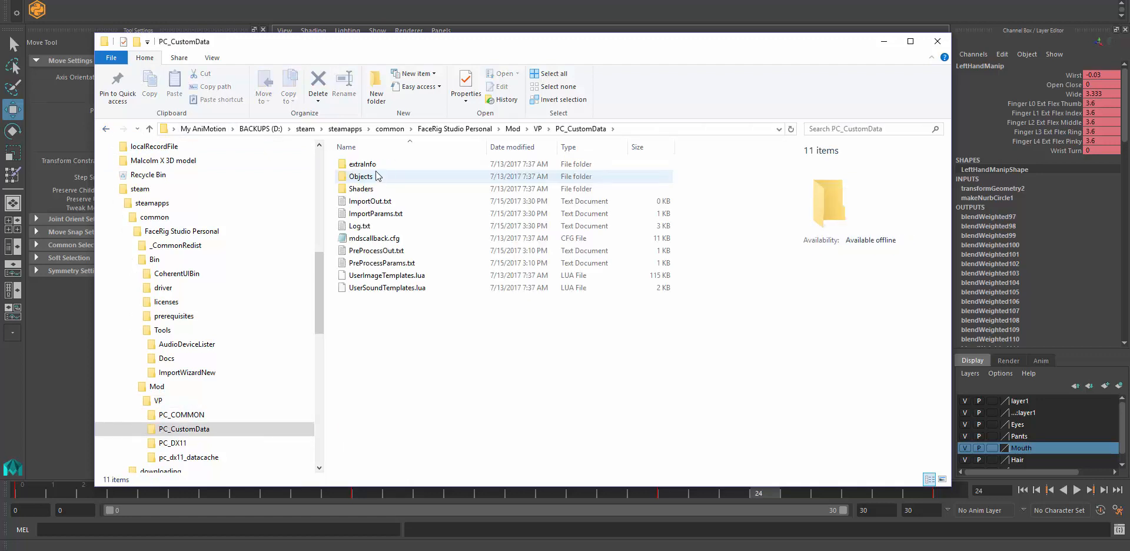
double_click(377, 177)
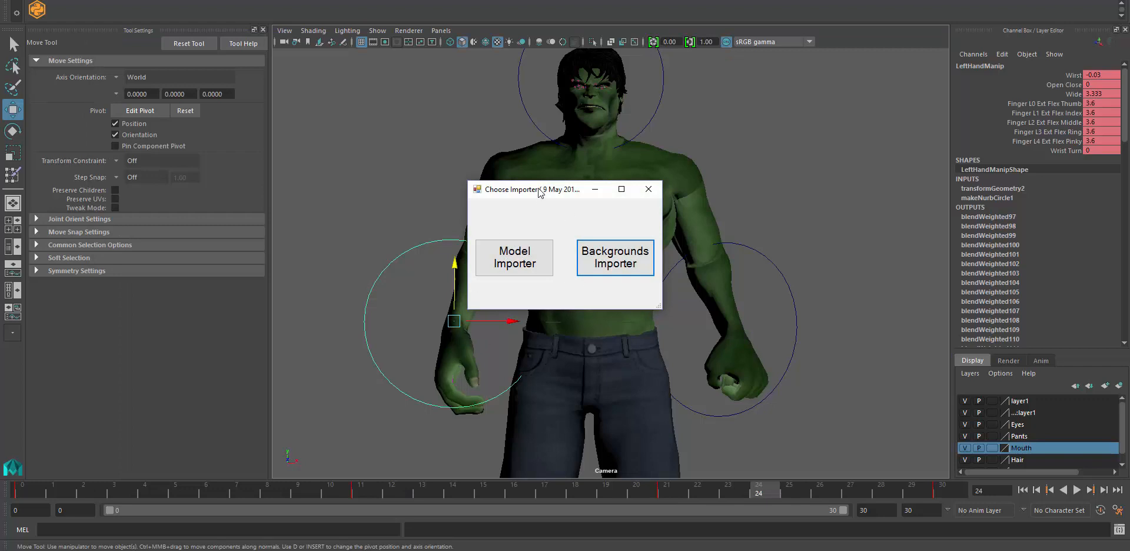
Close the Choose Importer window and return to the Objects folder in File Explorer
mouse_move(542, 199)
mouse_down()
mouse_move(596, 213)
mouse_move(545, 199)
mouse_up()
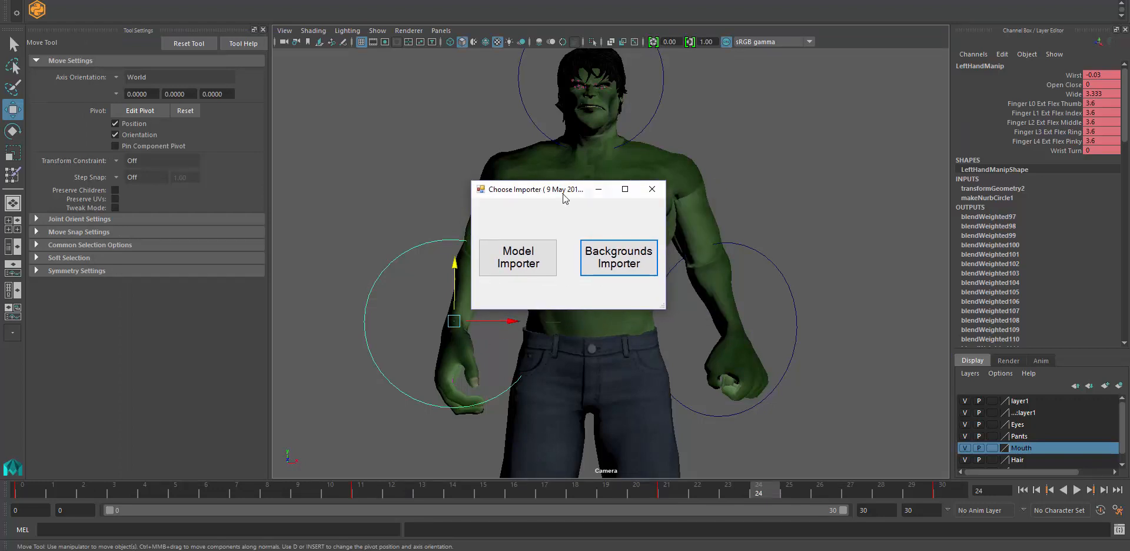
click(651, 189)
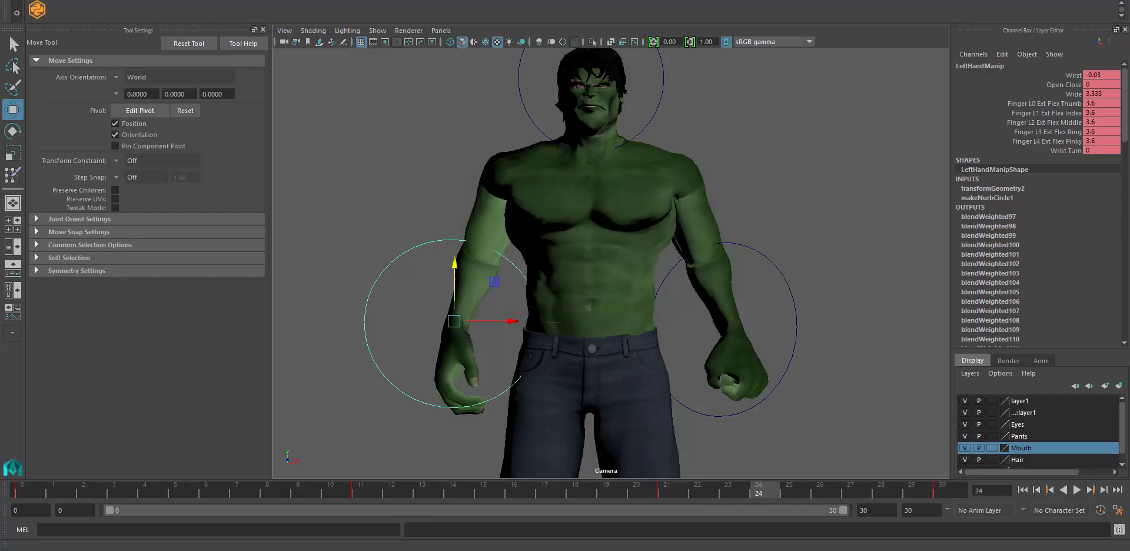
key(alt+Tab)
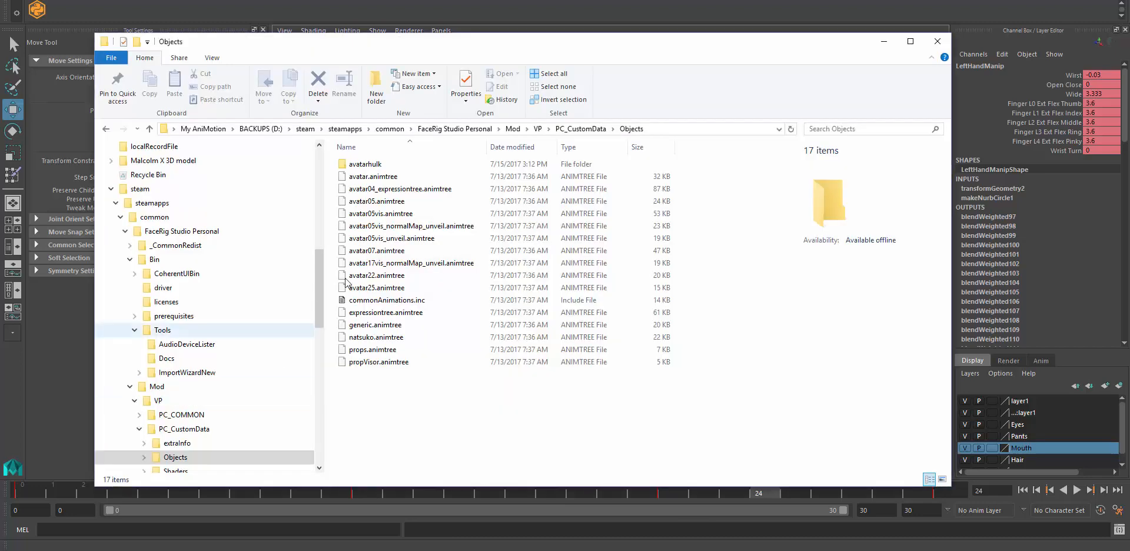
Navigate to the Bin\Tools\ImportWizardNew folder of FaceRig Studio Personal in File Explorer
click(389, 129)
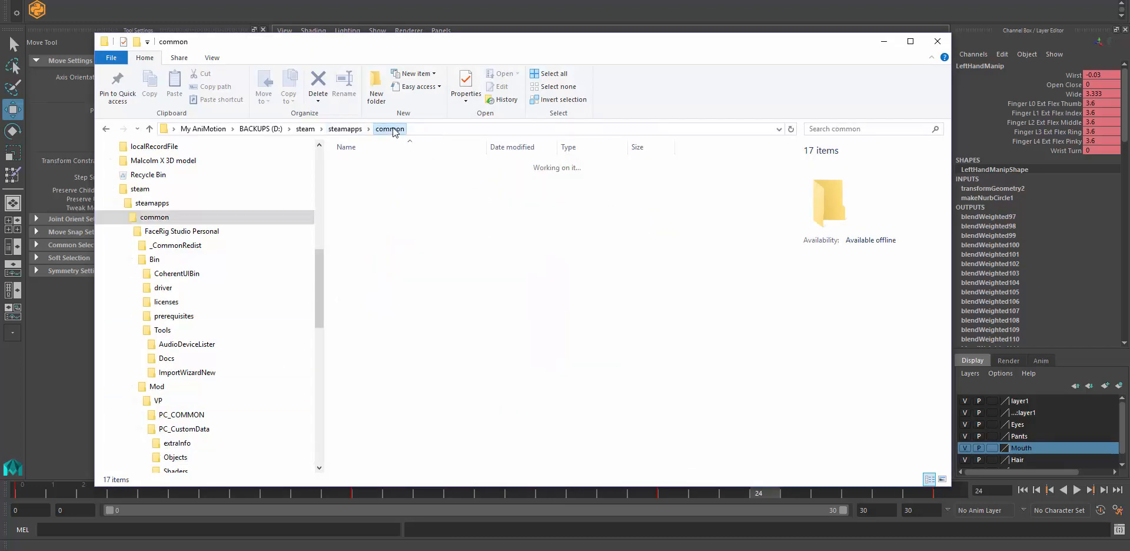
double_click(388, 165)
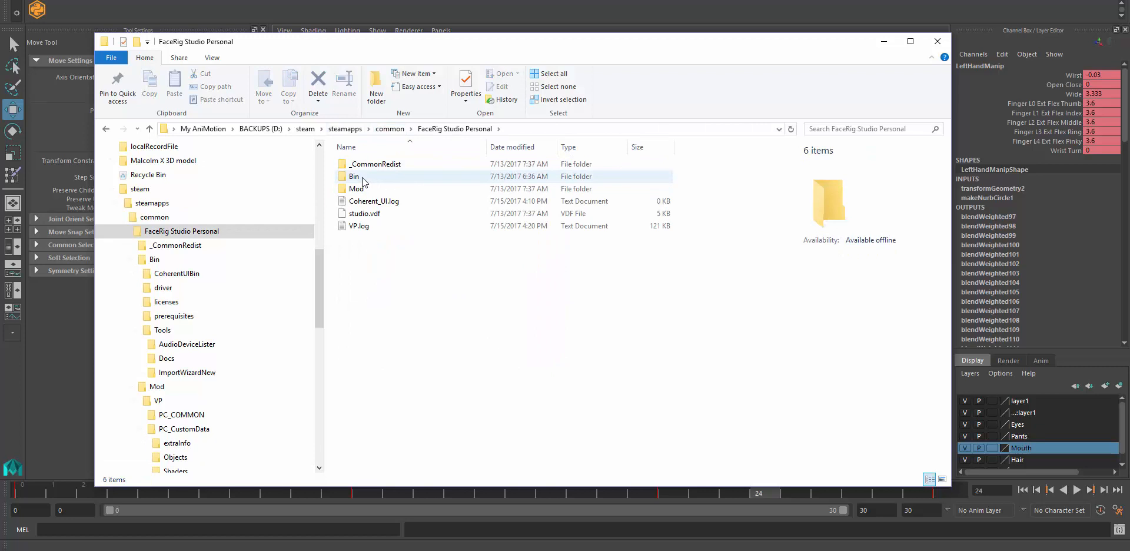
double_click(362, 177)
double_click(360, 213)
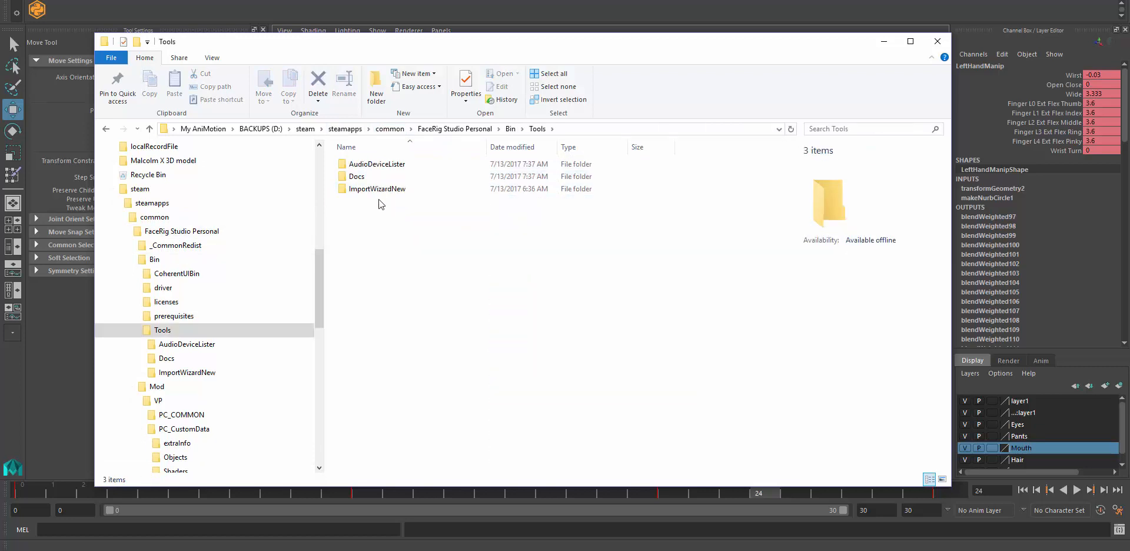
double_click(377, 189)
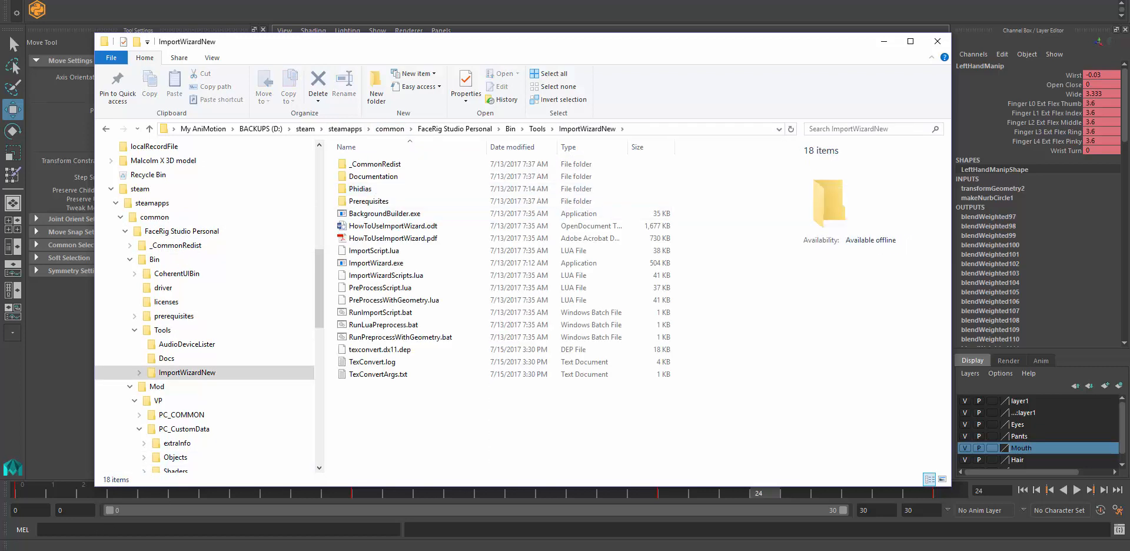
Launch ImportWizard.exe and choose the Model Importer
click(13, 550)
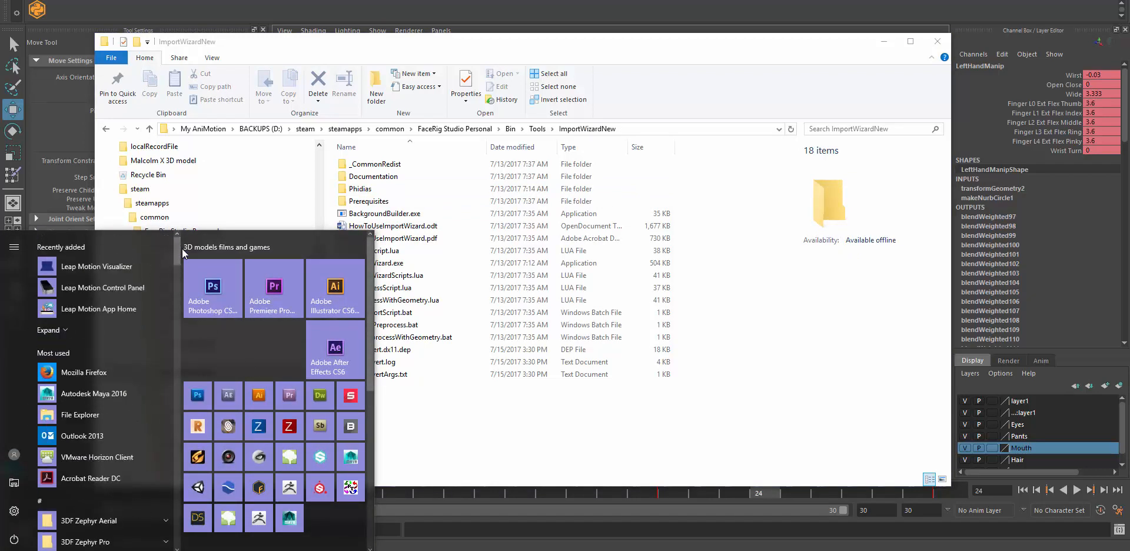
click(429, 80)
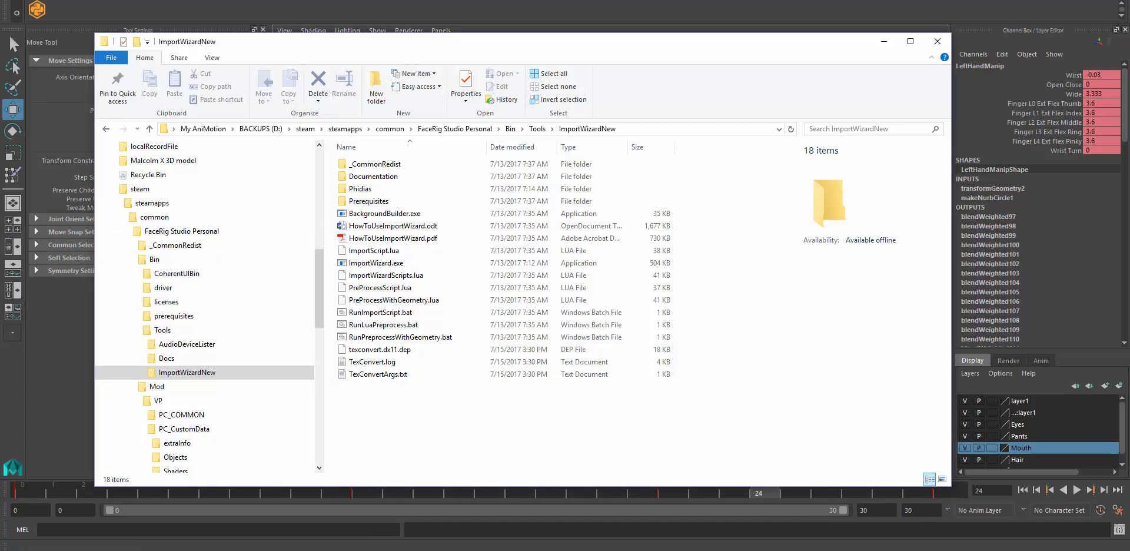
double_click(385, 263)
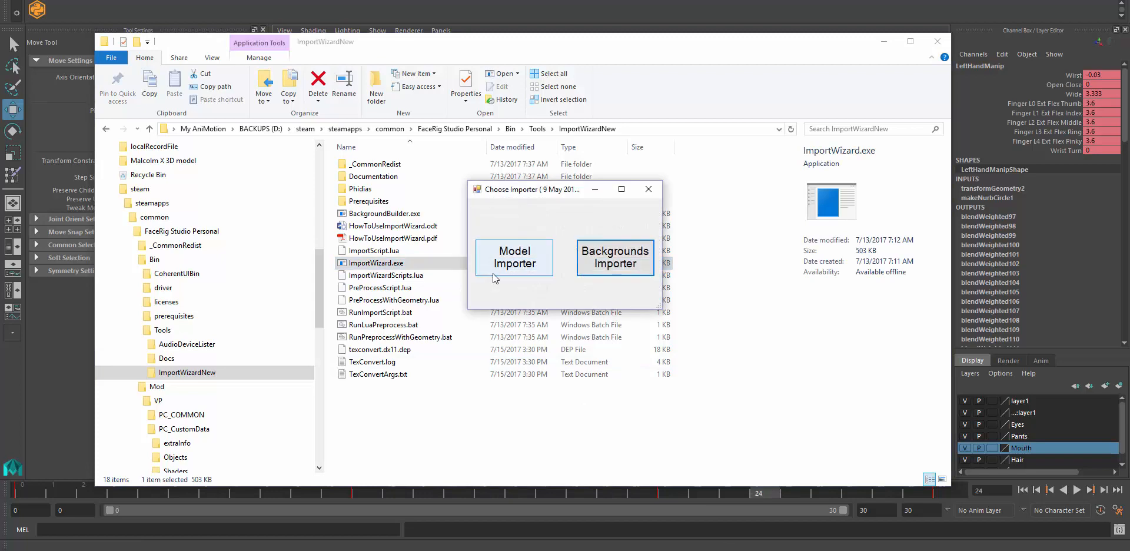
click(521, 261)
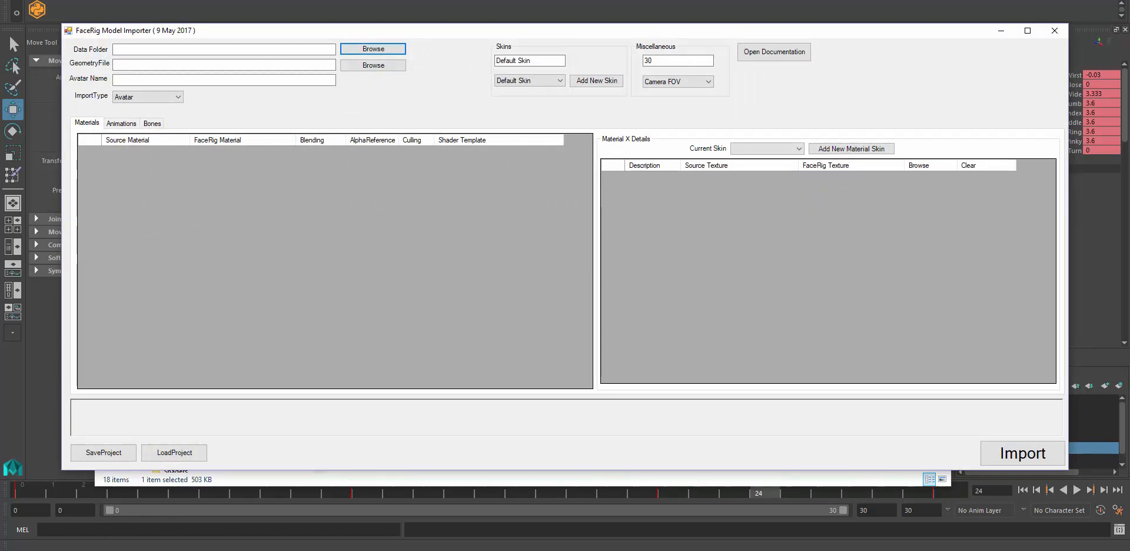
Switch to Maya and reopen the recent scene hulk_idle.mb, saving the current changes
click(132, 4)
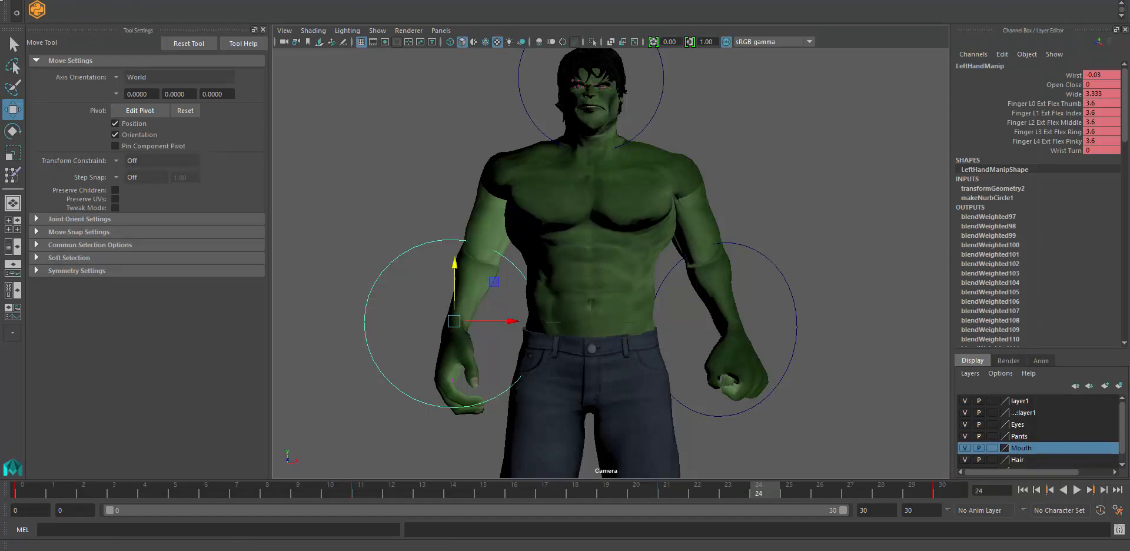
click(21, 0)
mouse_move(78, 330)
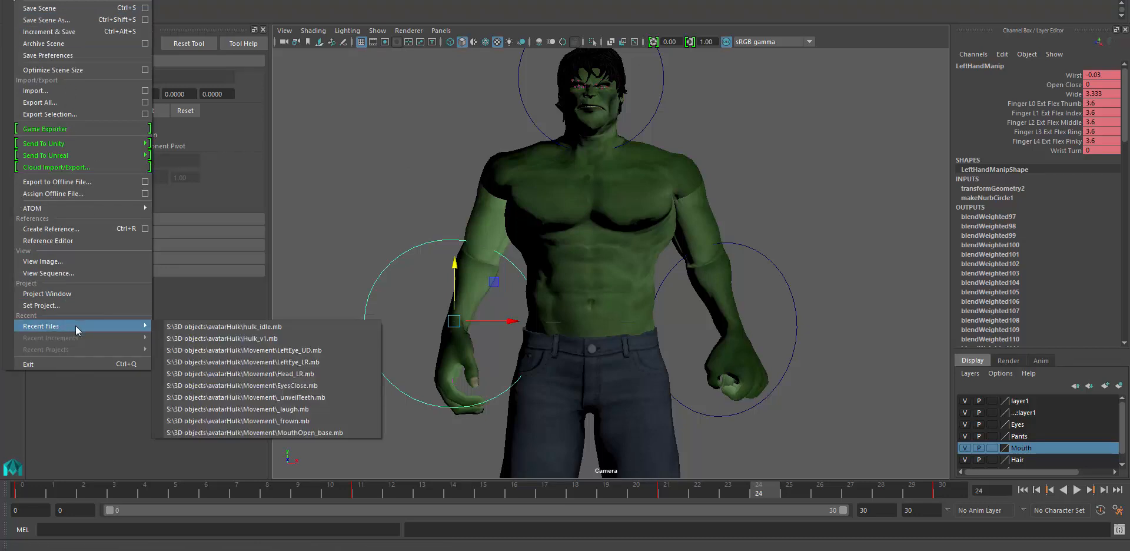
click(273, 327)
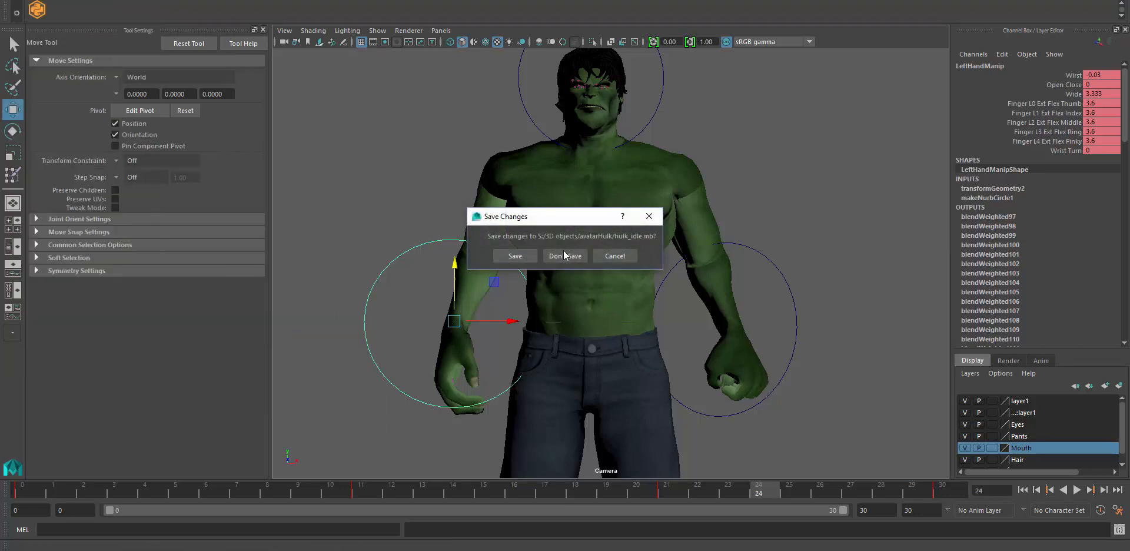
click(515, 255)
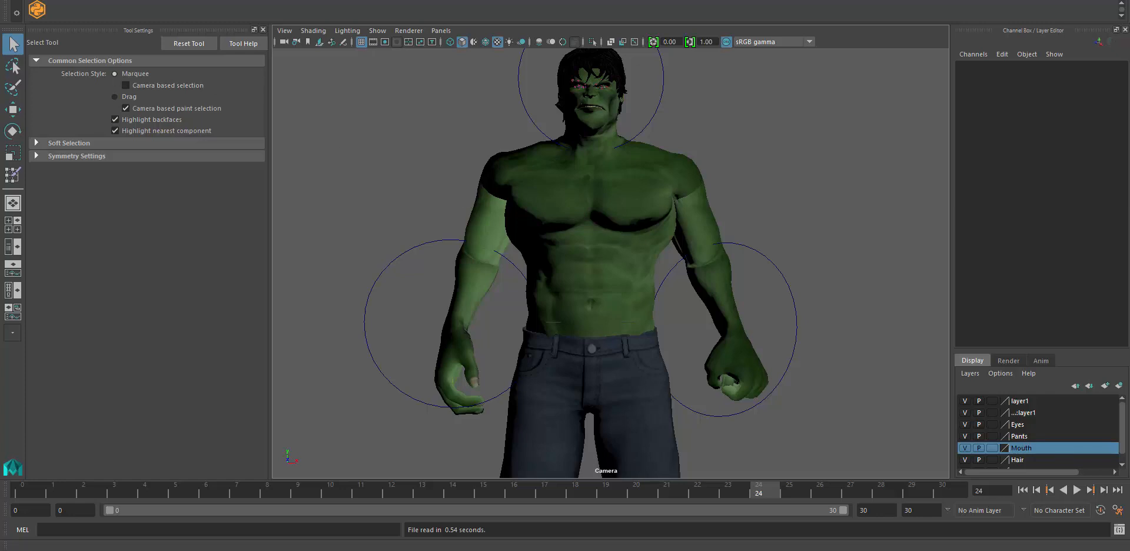
Open the scene hulk_export_facerig_no_legs_tongue2_test_ortentation.mb and inspect the T-posed Hulk with its skeleton
click(21, 0)
mouse_move(131, 327)
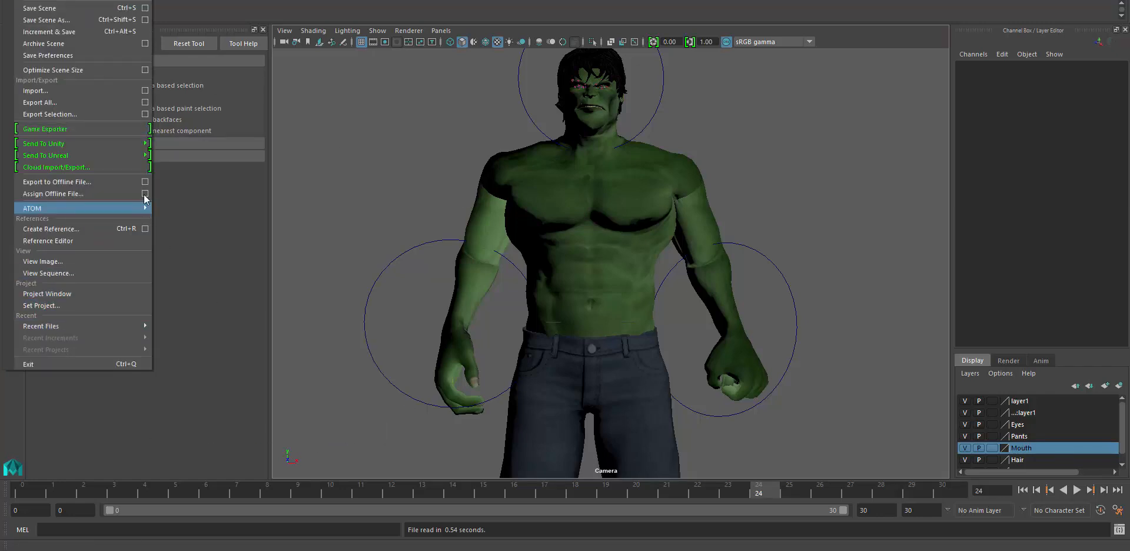
click(34, 1)
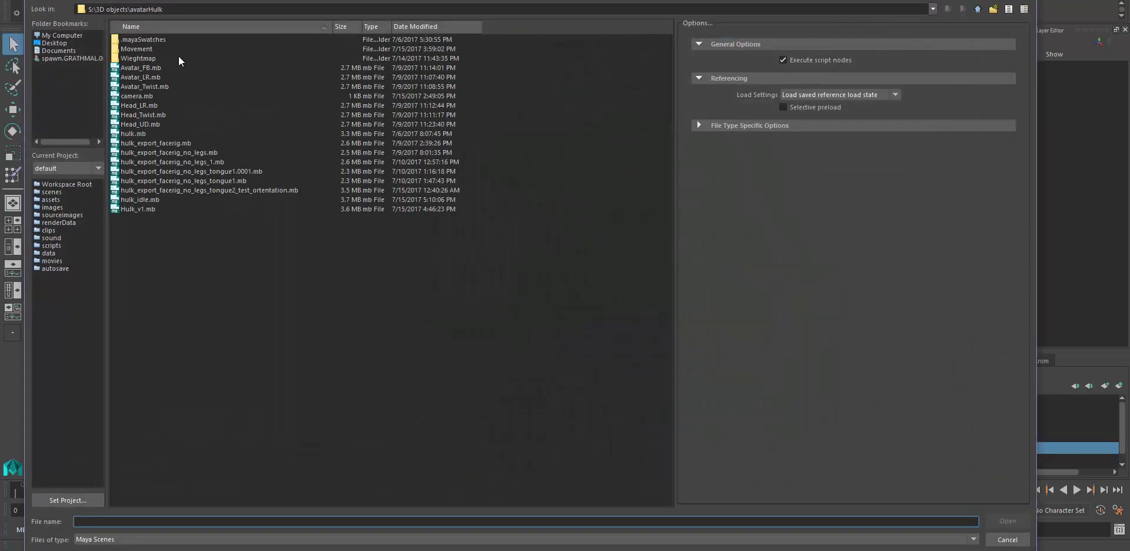
click(295, 190)
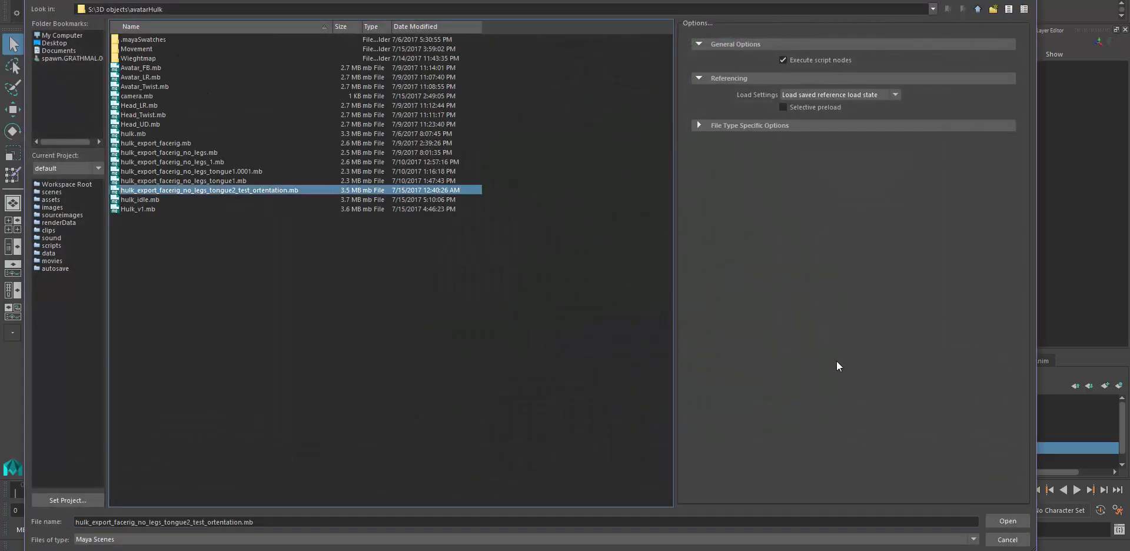
click(1007, 520)
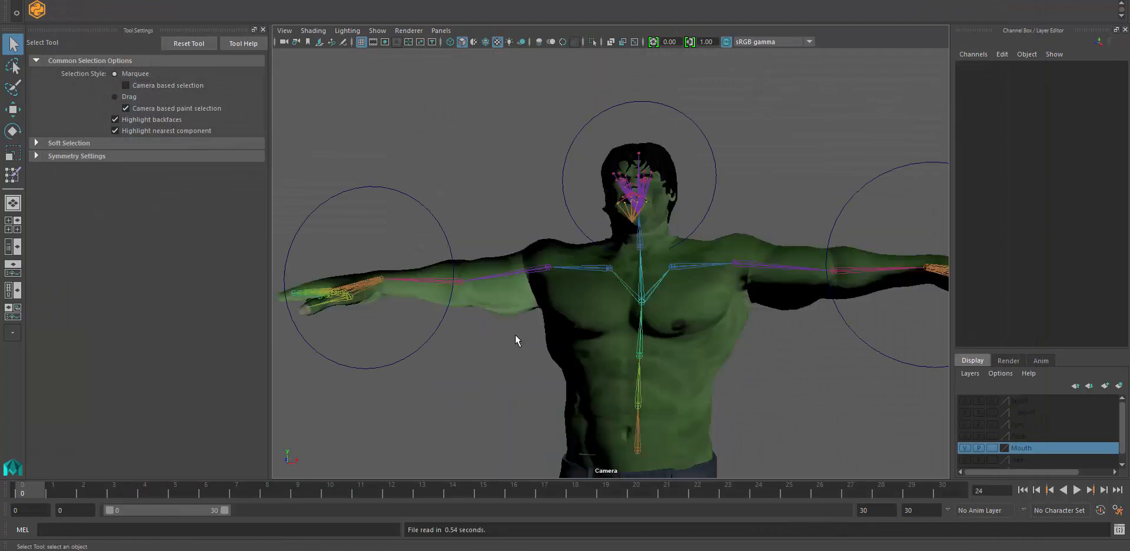
mouse_move(535, 338)
alt+mouse_down()
mouse_move(628, 374)
mouse_move(563, 392)
mouse_move(542, 352)
alt+mouse_up()
scroll(542, 350, down, 5)
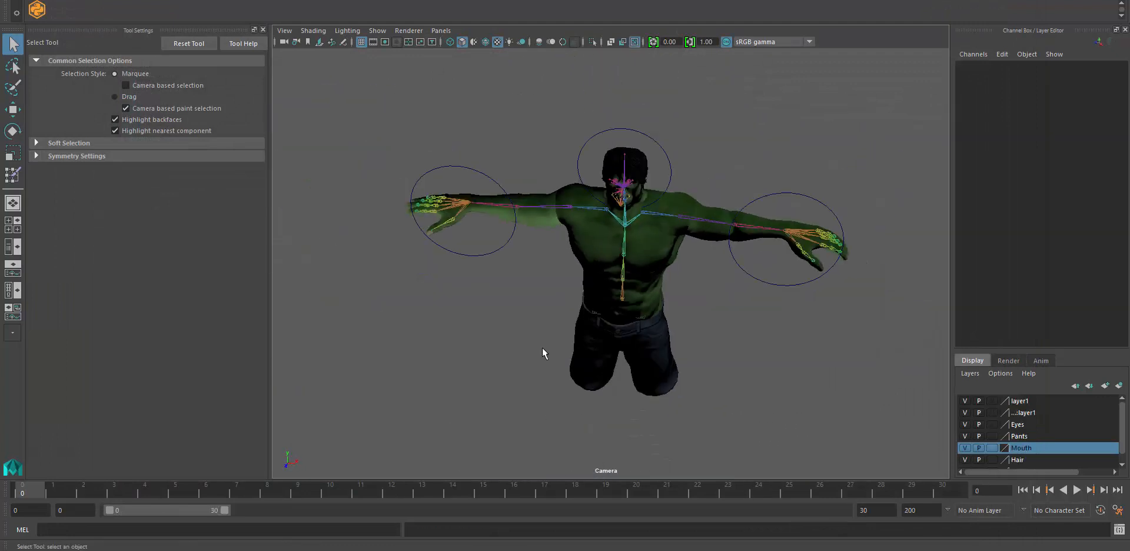
alt+drag(547, 411, 542, 353)
scroll(542, 353, up, 5)
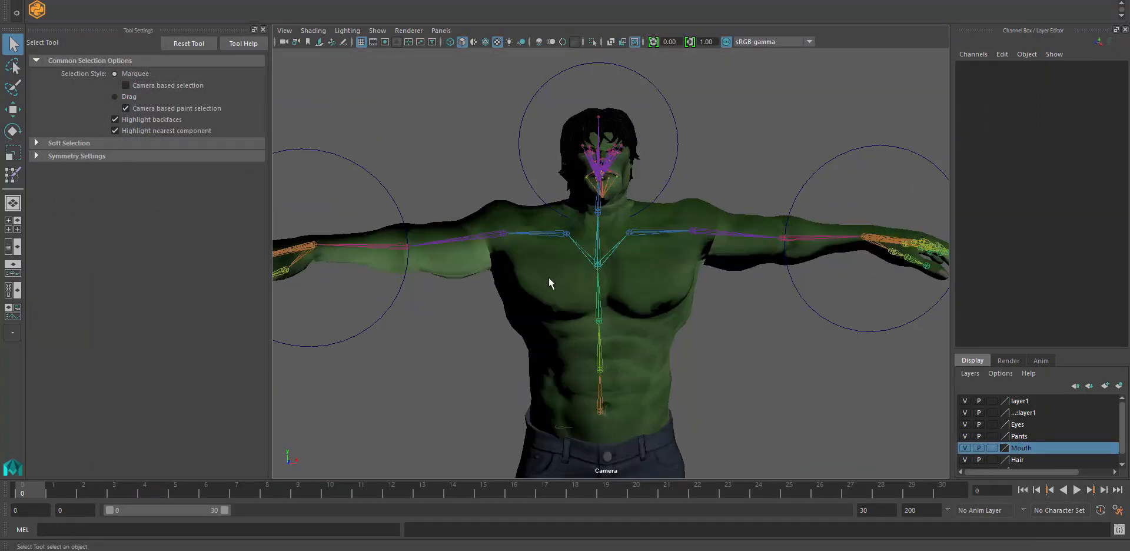
alt+middle_drag(526, 275, 518, 274)
Start an Export All, review the OpenCOLLADA exporter options, and browse to the D:\FaceRigMod folder
click(22, 0)
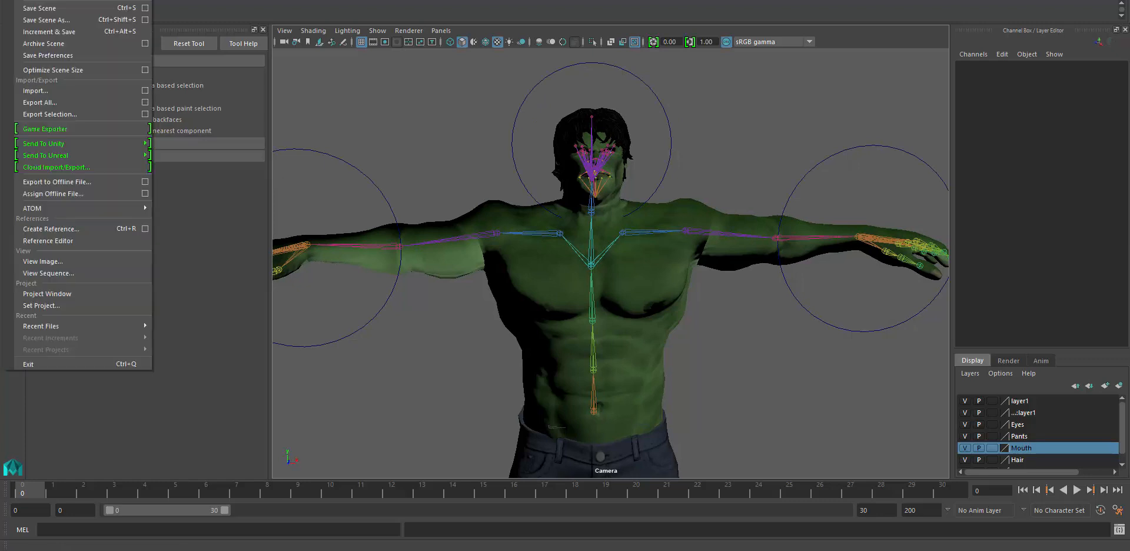
click(40, 103)
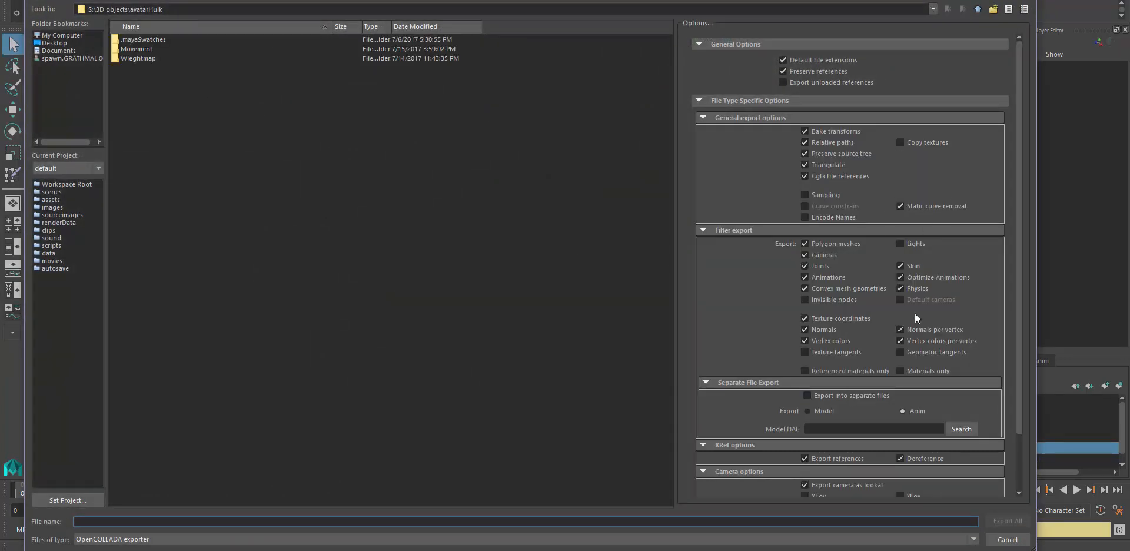
drag(1018, 246, 1000, 283)
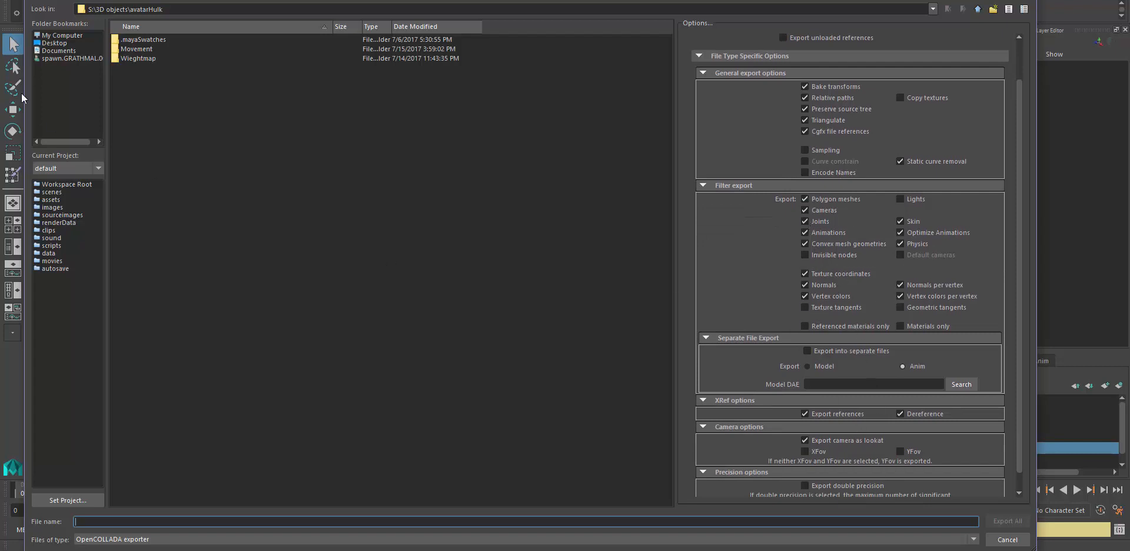
click(76, 36)
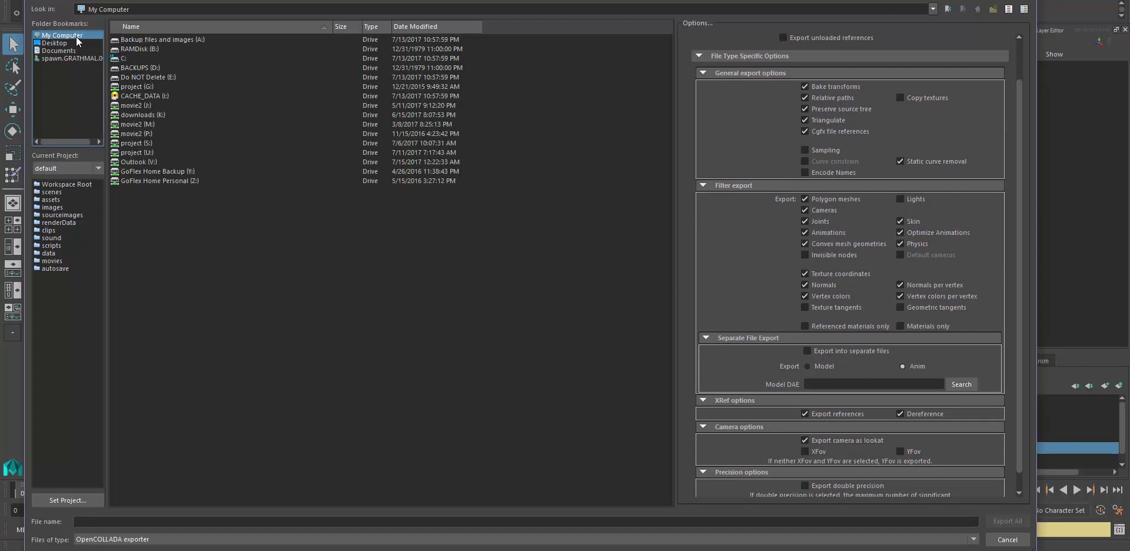
double_click(149, 68)
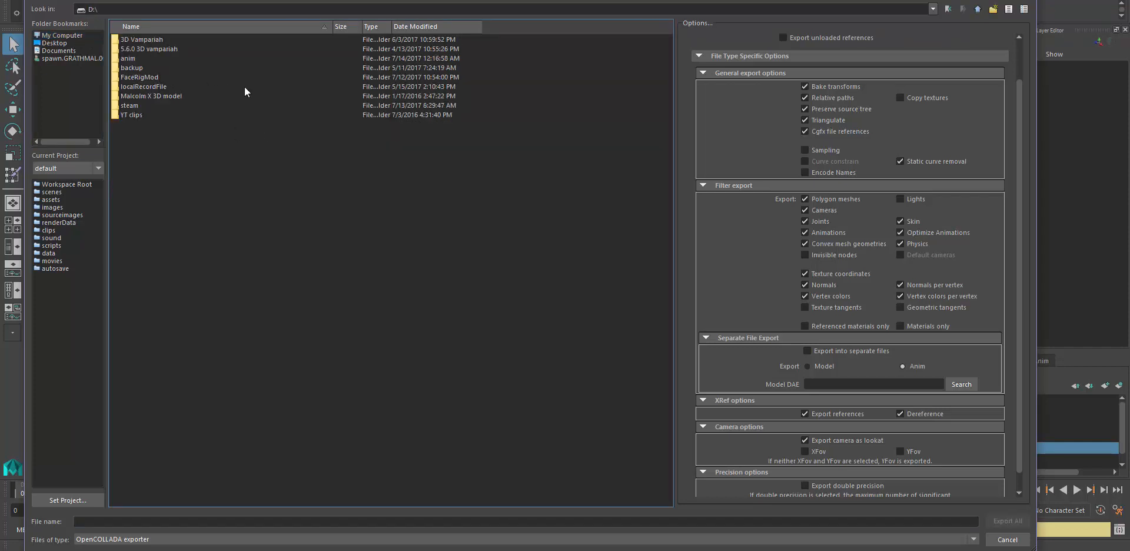
double_click(139, 78)
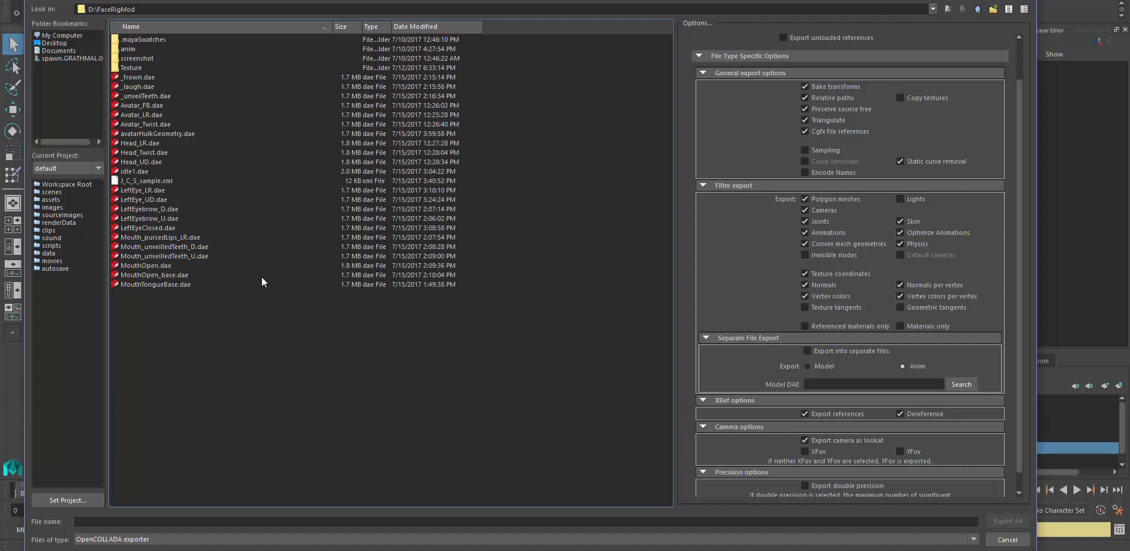
Examine the naming of the avatarHulkGeometry.dae export file, highlighting its Geometry suffix, and cancel the export
click(143, 134)
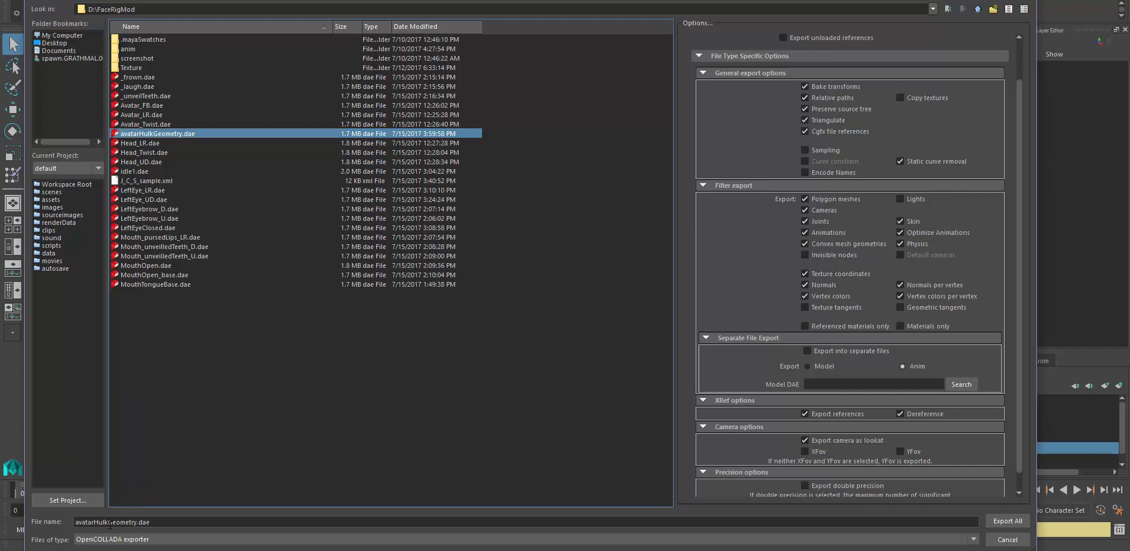
drag(137, 522, 109, 523)
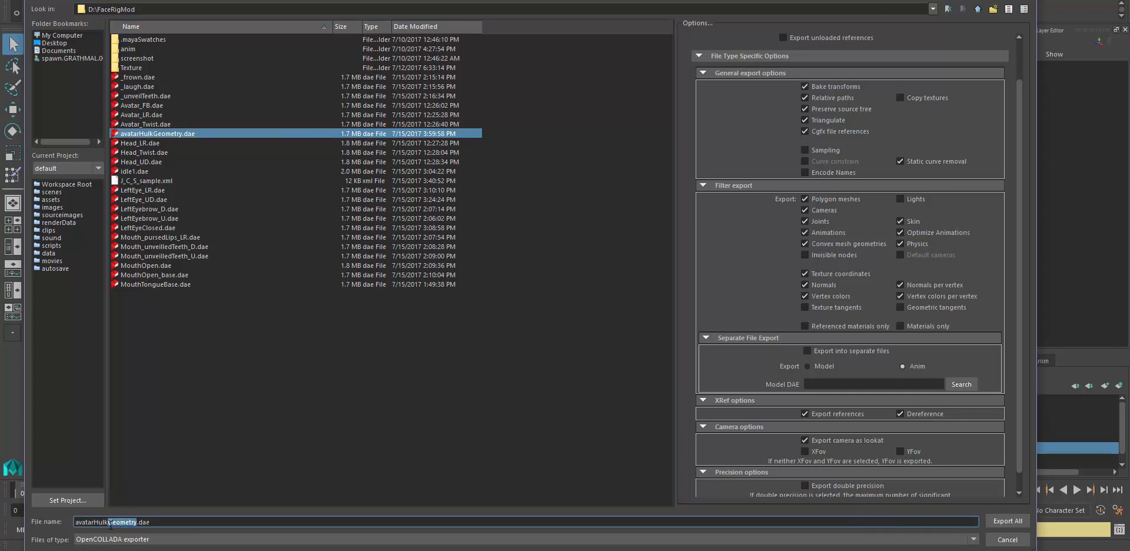
click(129, 522)
drag(136, 522, 74, 523)
click(109, 523)
drag(136, 522, 108, 522)
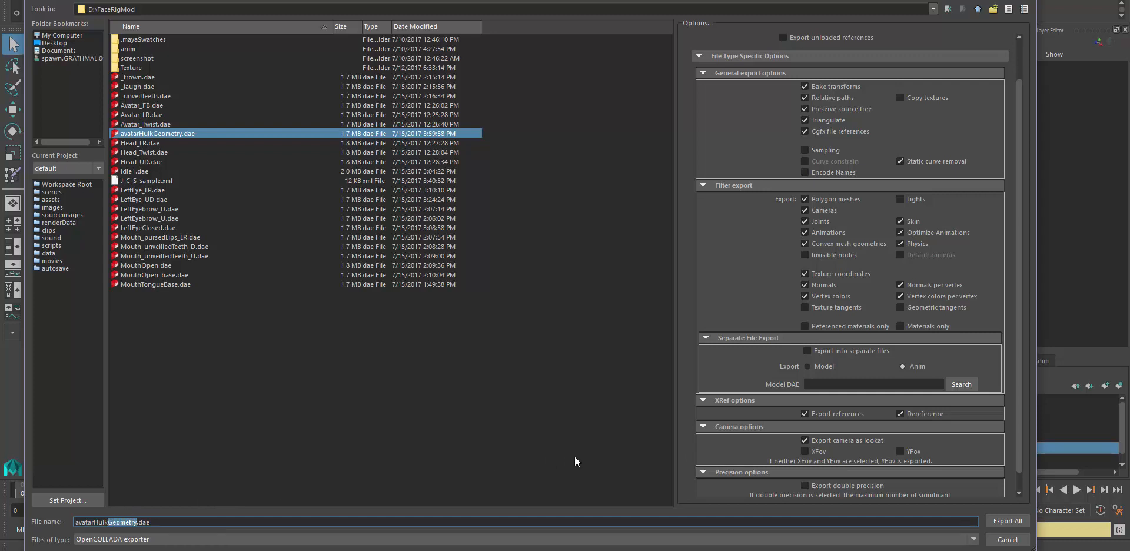
click(1006, 540)
Switch to the FaceRig Model Importer and set the Data Folder to FaceRigMod on the D: drive
mouse_move(737, 550)
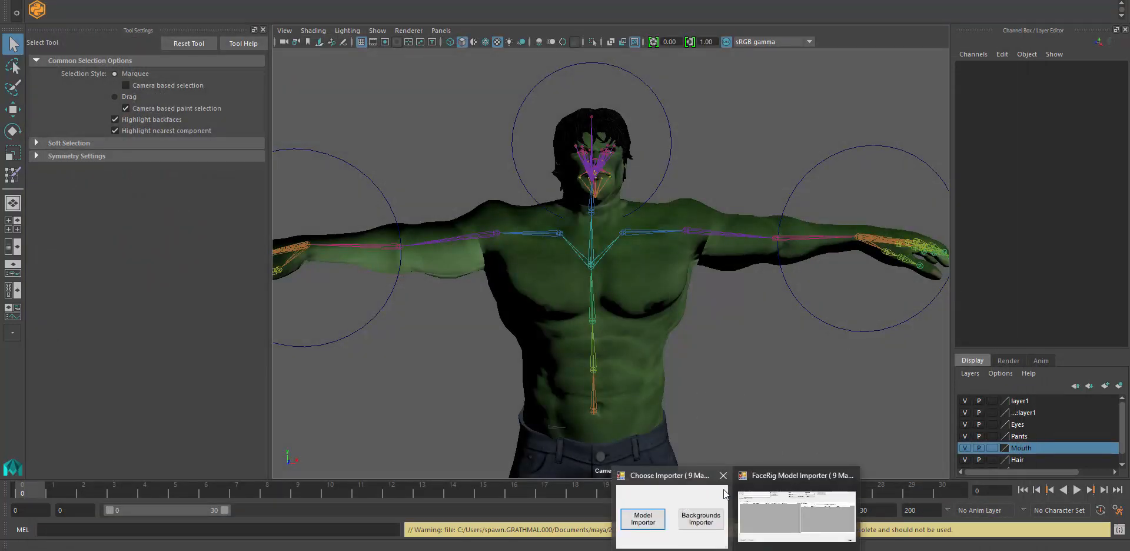
click(797, 516)
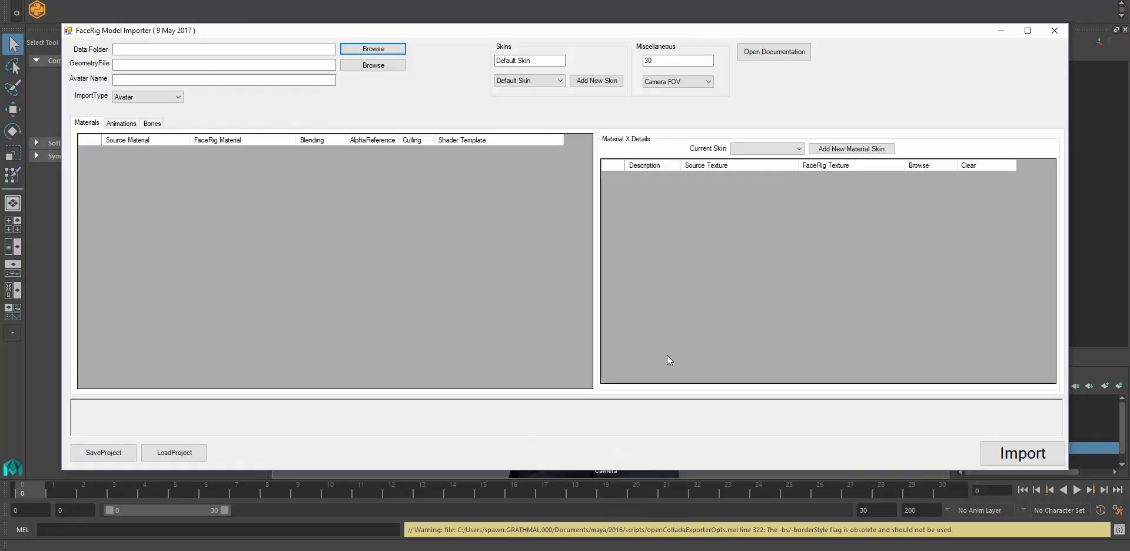
click(355, 49)
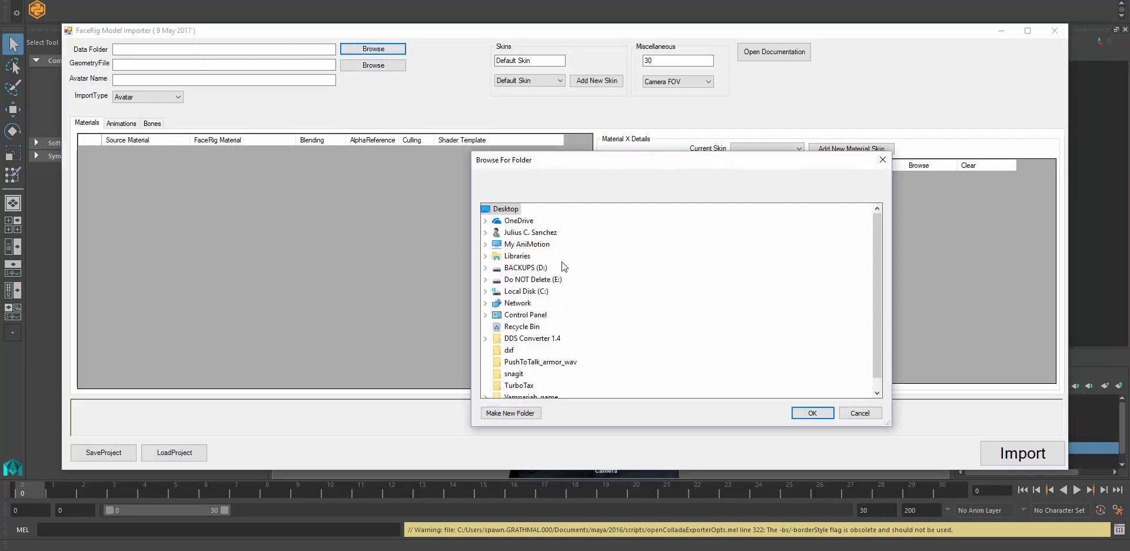
double_click(521, 268)
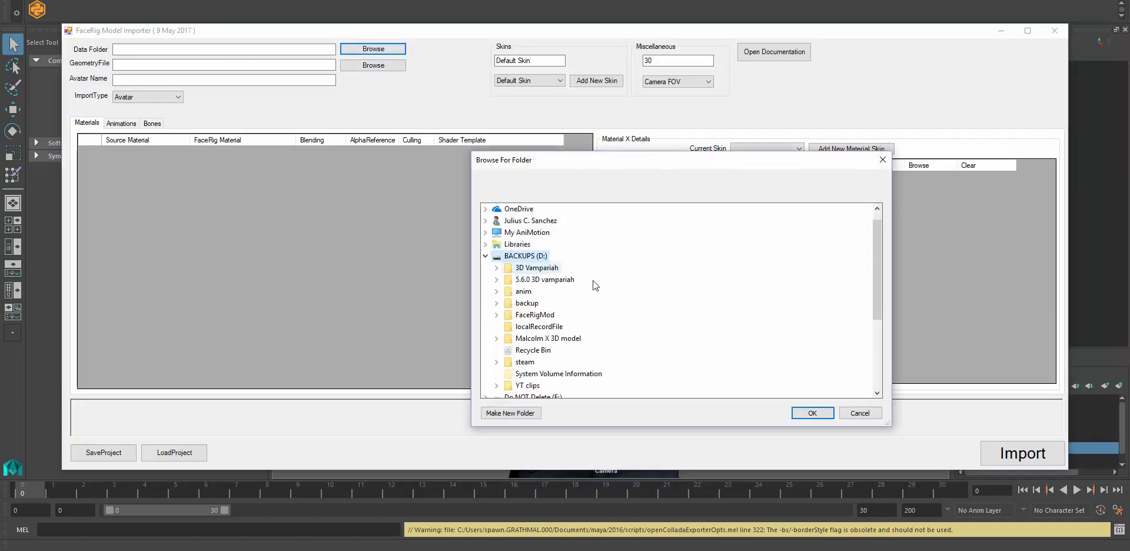
scroll(628, 296, down, 1)
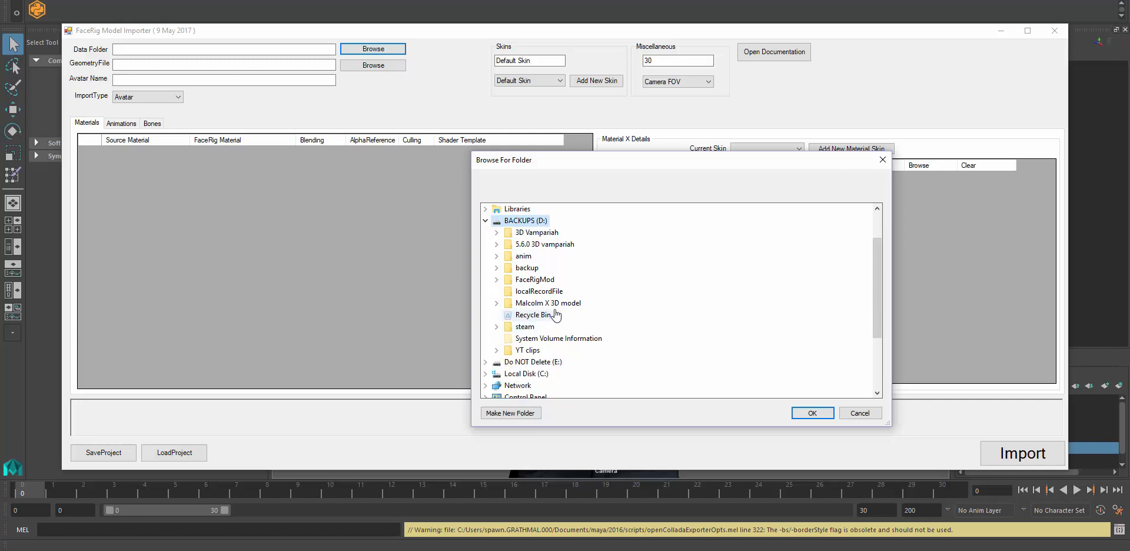
double_click(536, 281)
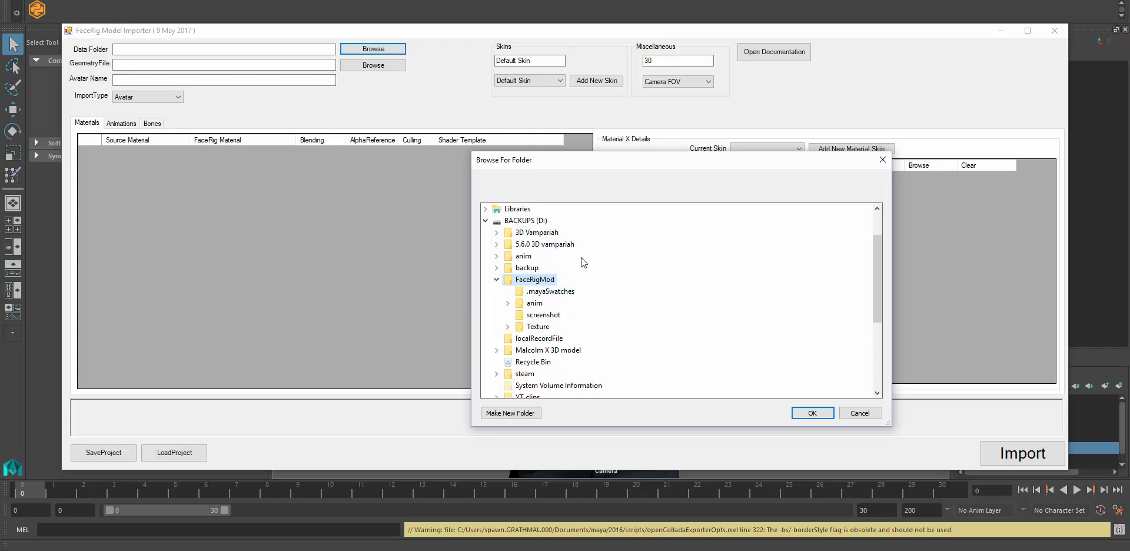
click(811, 414)
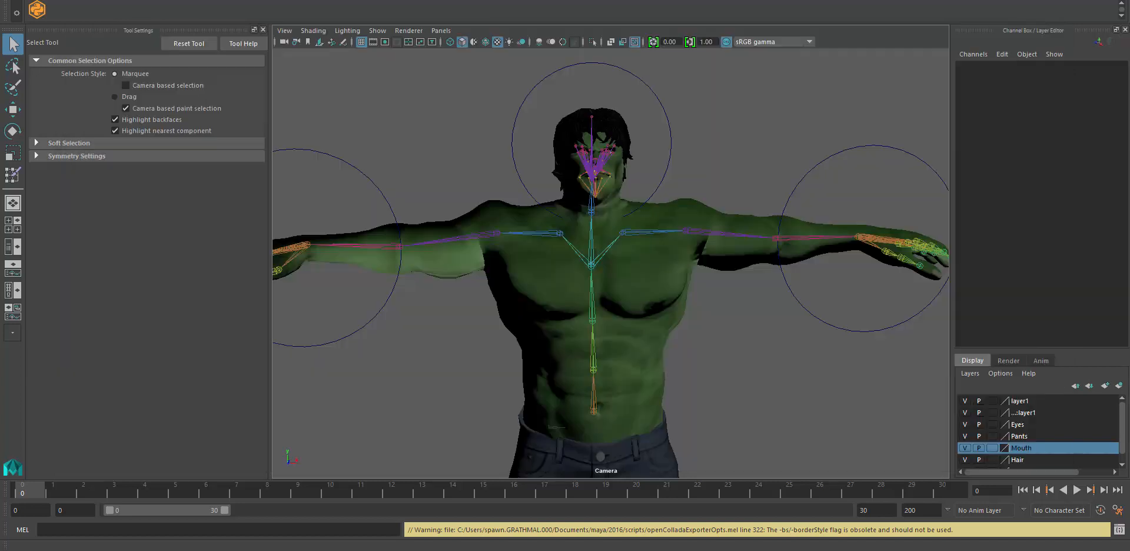
Open Maya's Outliner and select the Camera node to check that it exists in the scene
click(167, 0)
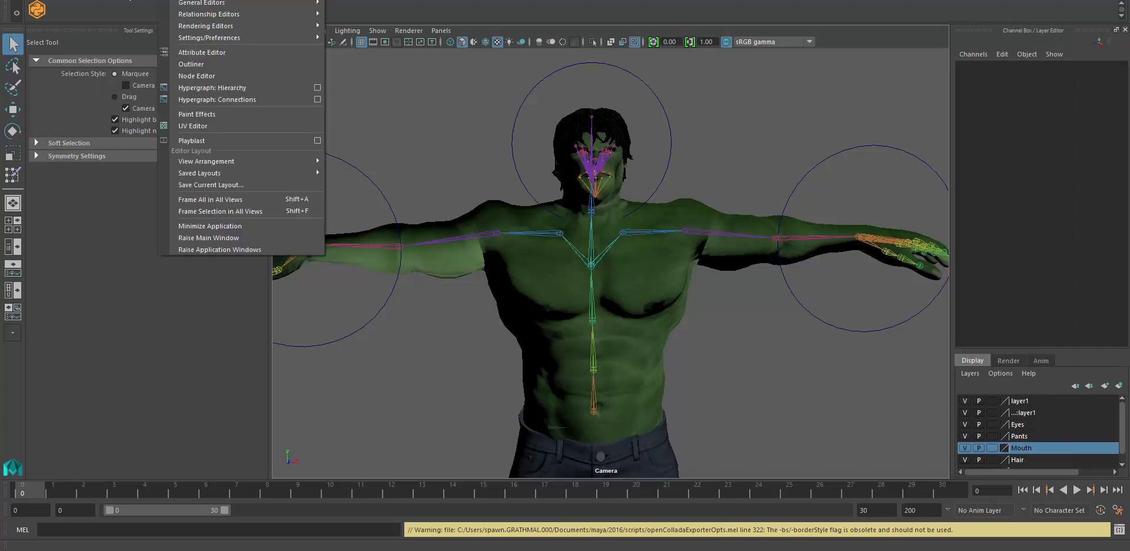
click(199, 65)
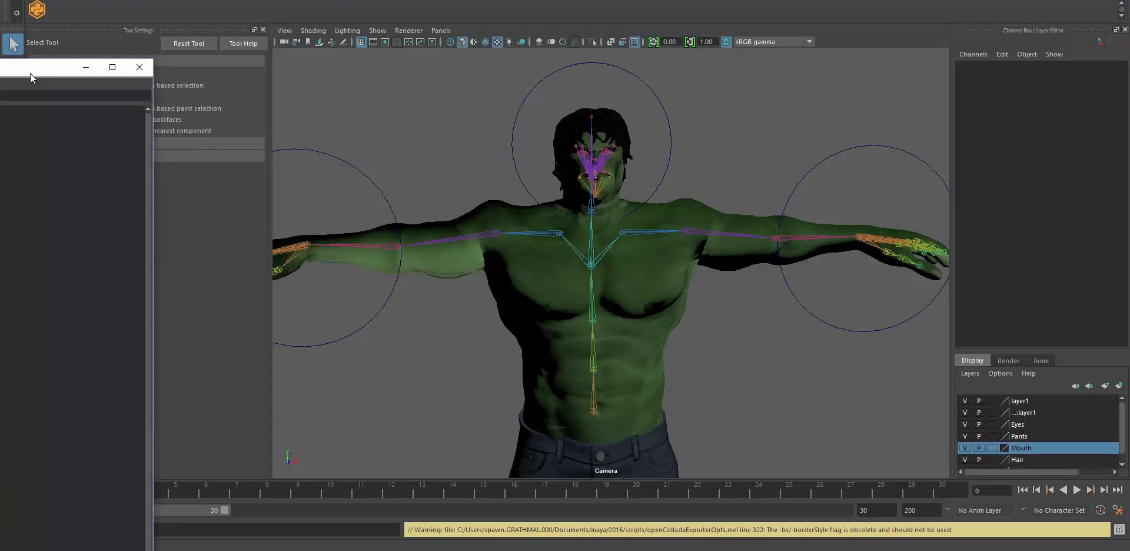
drag(31, 75, 506, 21)
click(300, 184)
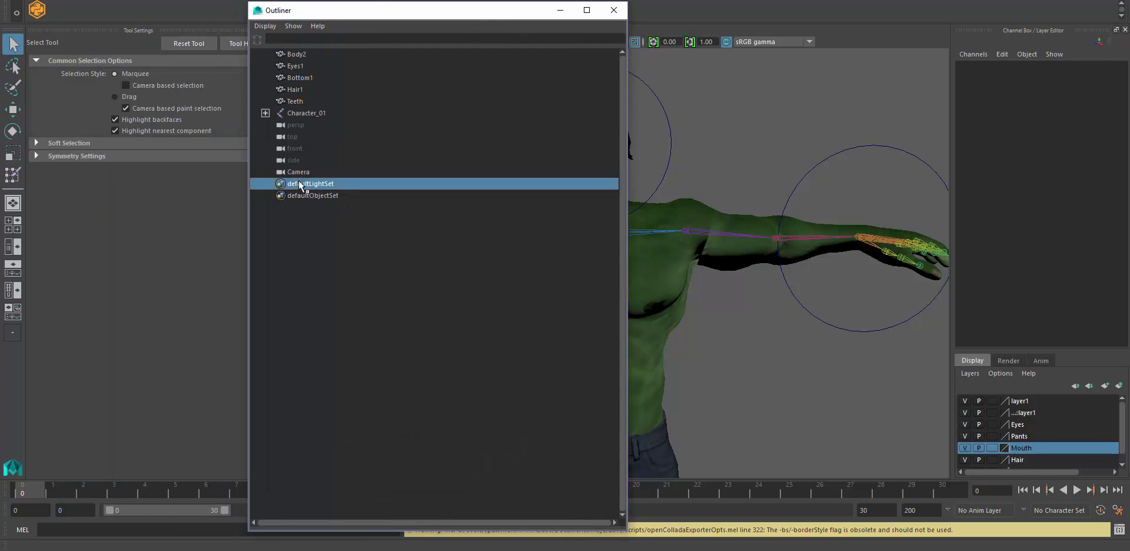
click(297, 173)
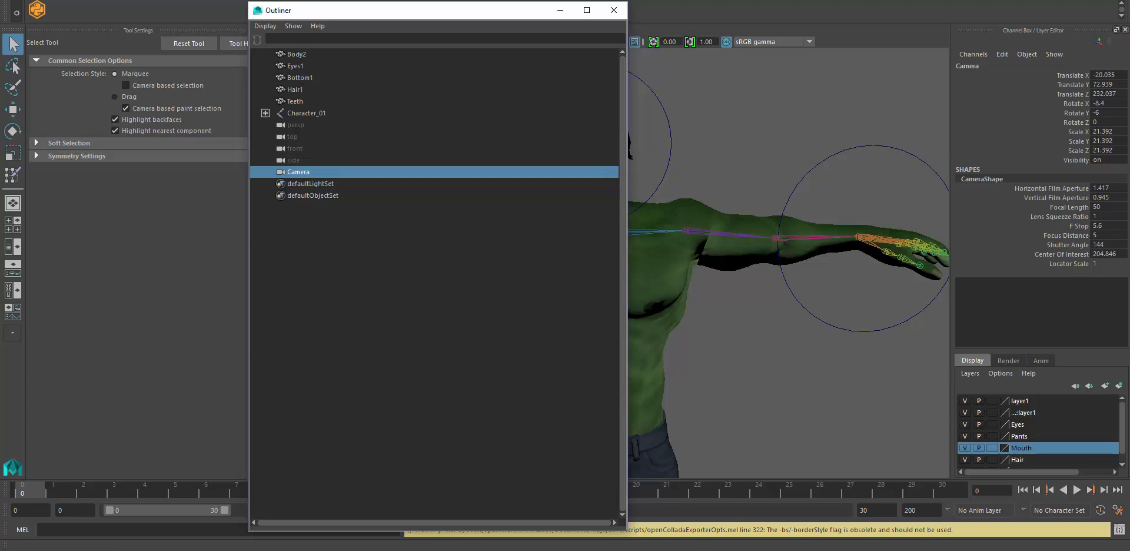
Switch to the FaceRig Model Importer and dismiss the missing Camera node warning so the avatar materials load
mouse_move(694, 544)
click(771, 480)
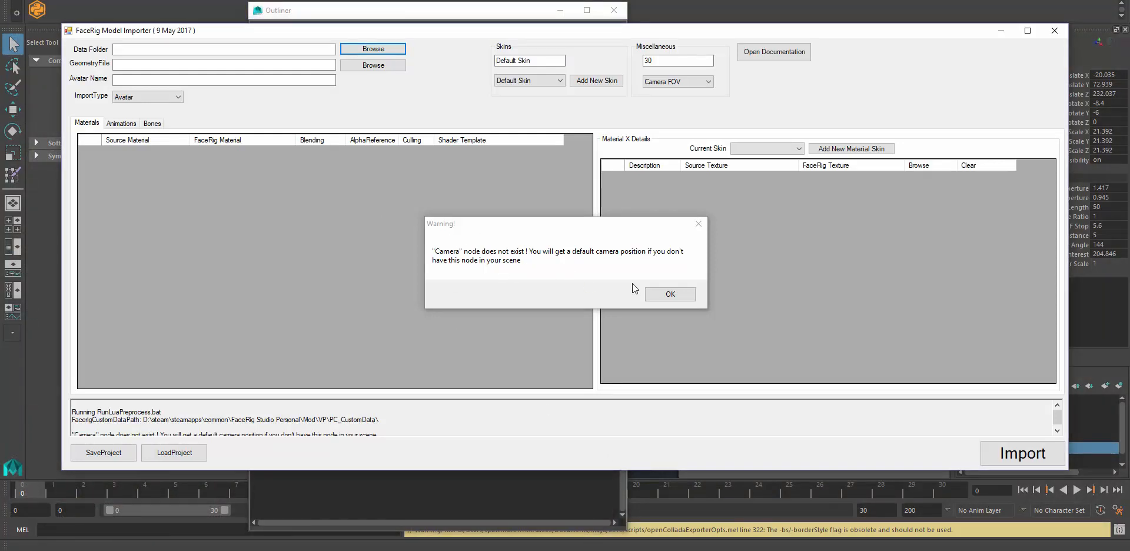
click(669, 295)
click(667, 296)
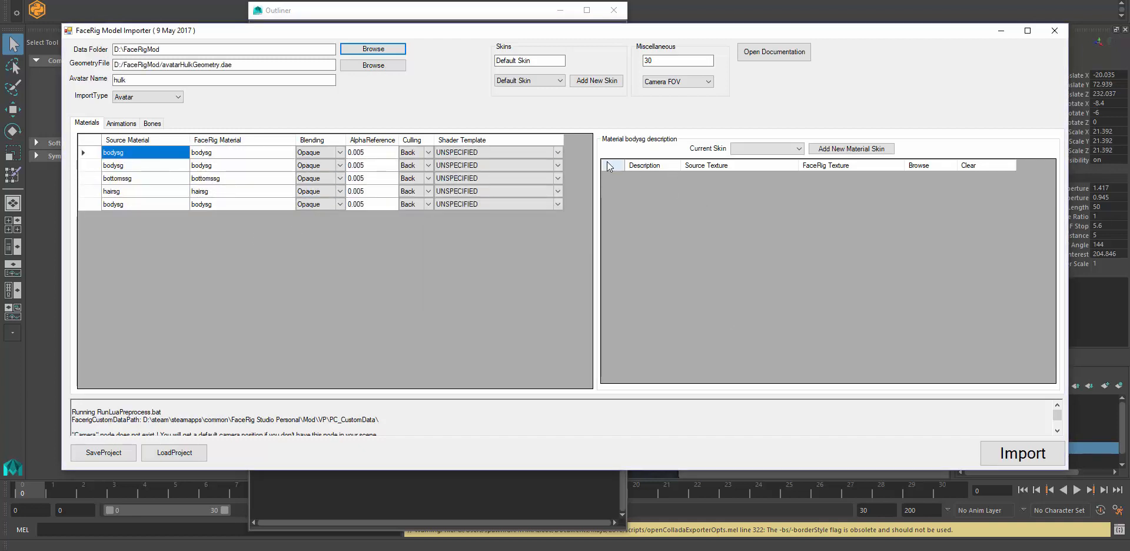
Set the shader template to Skin no blended normals for the first two bodysg materials and the bottomssg material
click(557, 157)
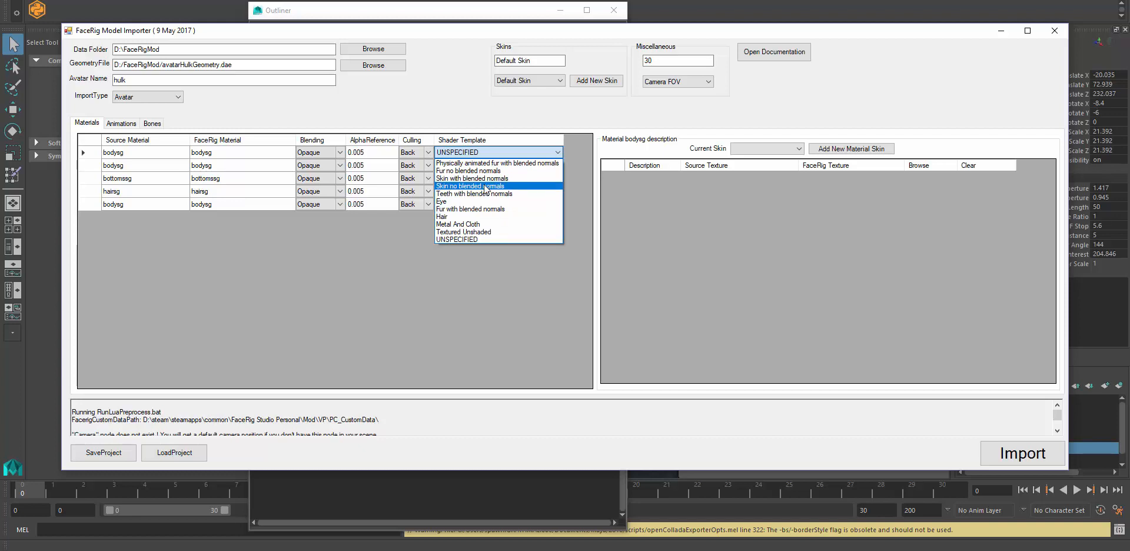
click(531, 185)
click(558, 166)
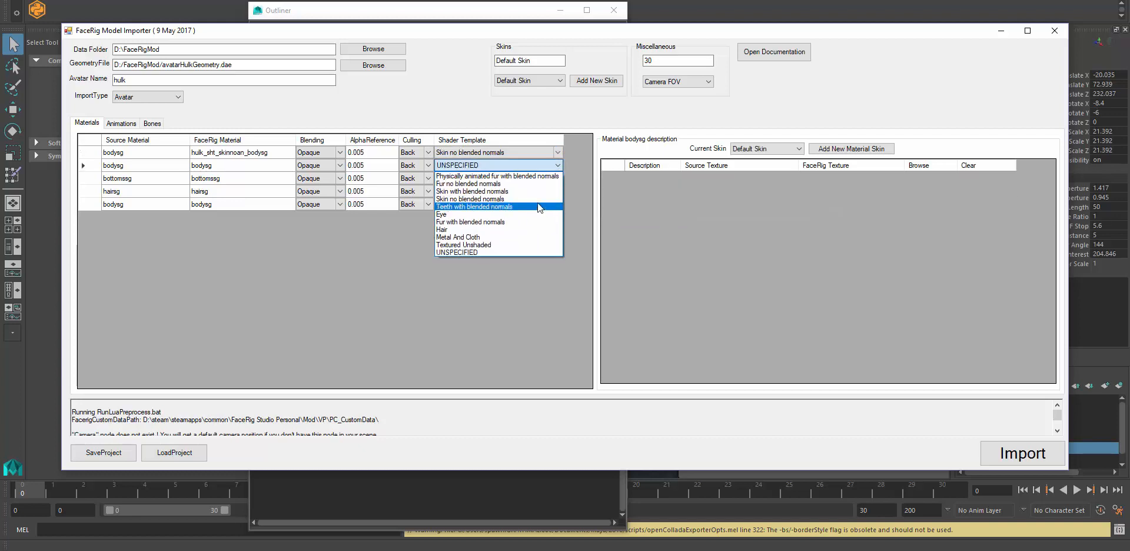
click(490, 200)
click(558, 179)
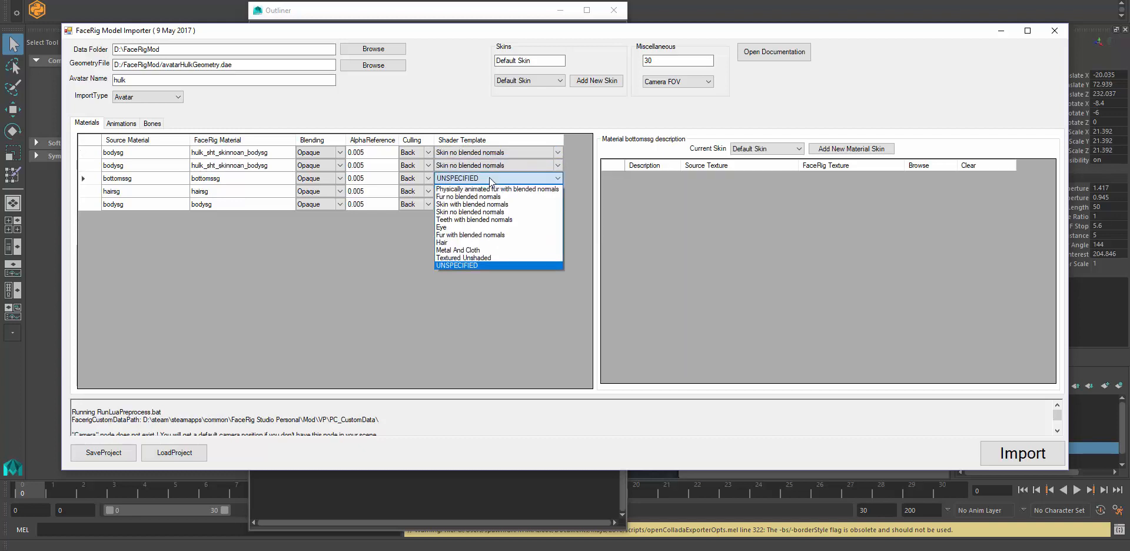
click(493, 213)
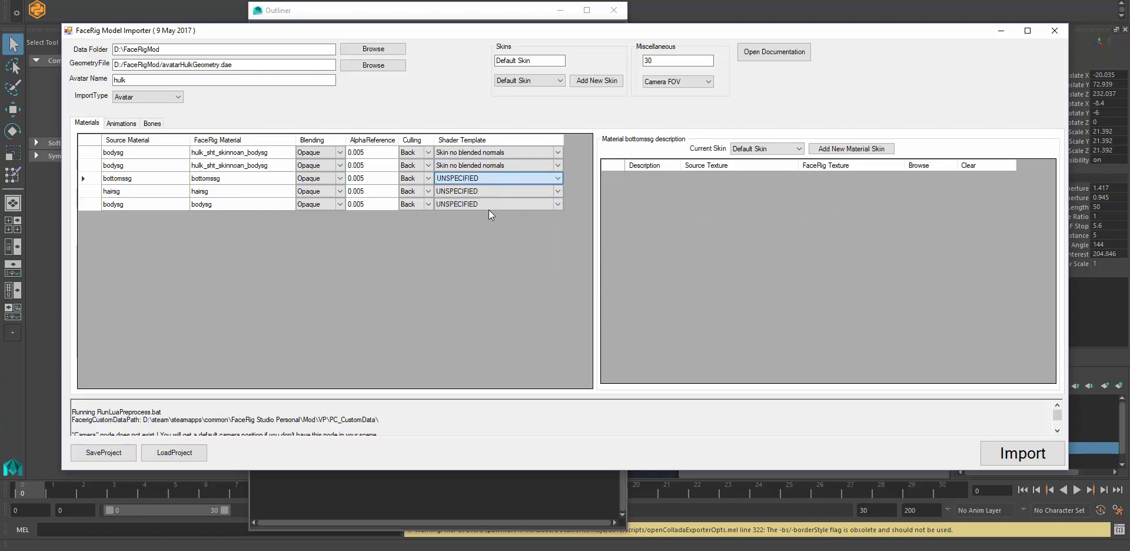
Assign the Hair shader template to hairsg and Skin no blended normals to the last bodysg material
click(558, 192)
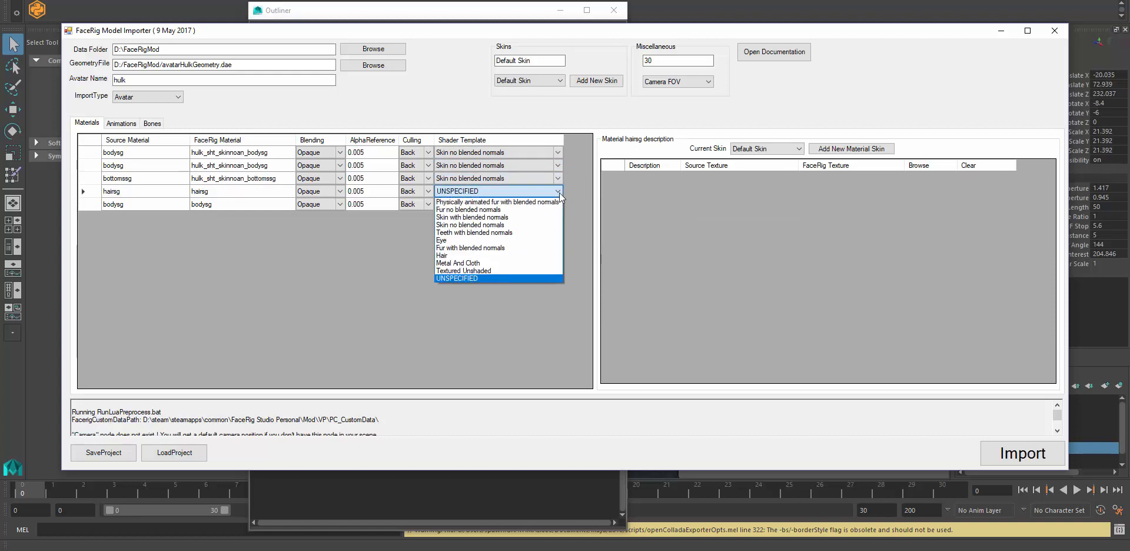
click(468, 254)
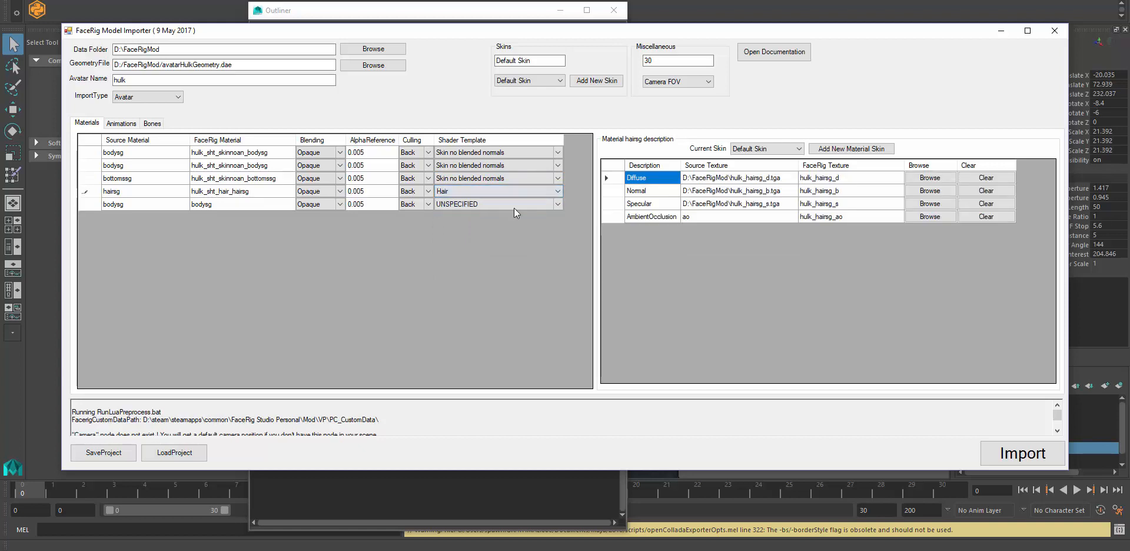
click(556, 206)
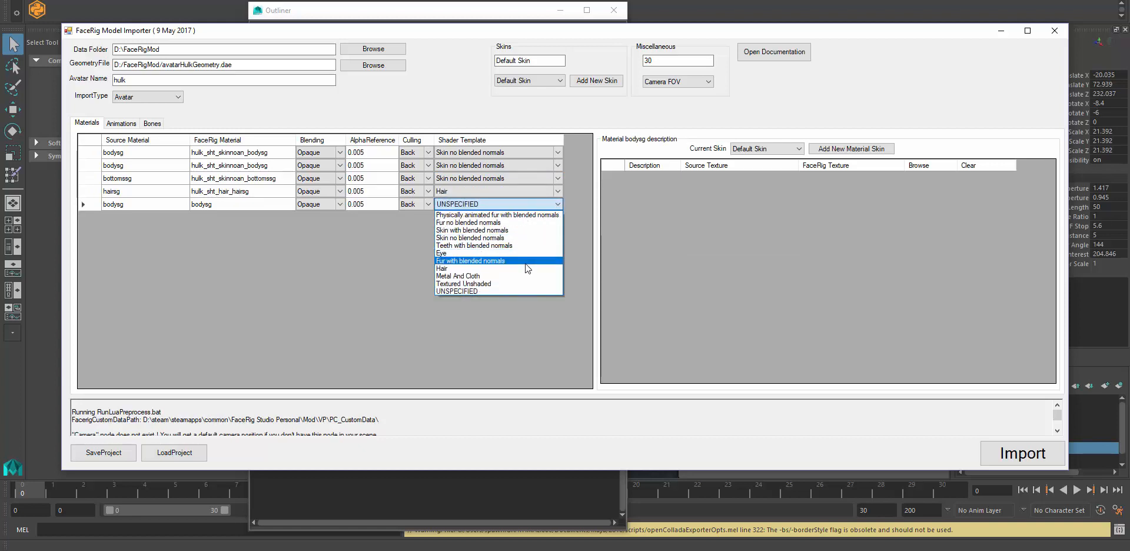
click(509, 238)
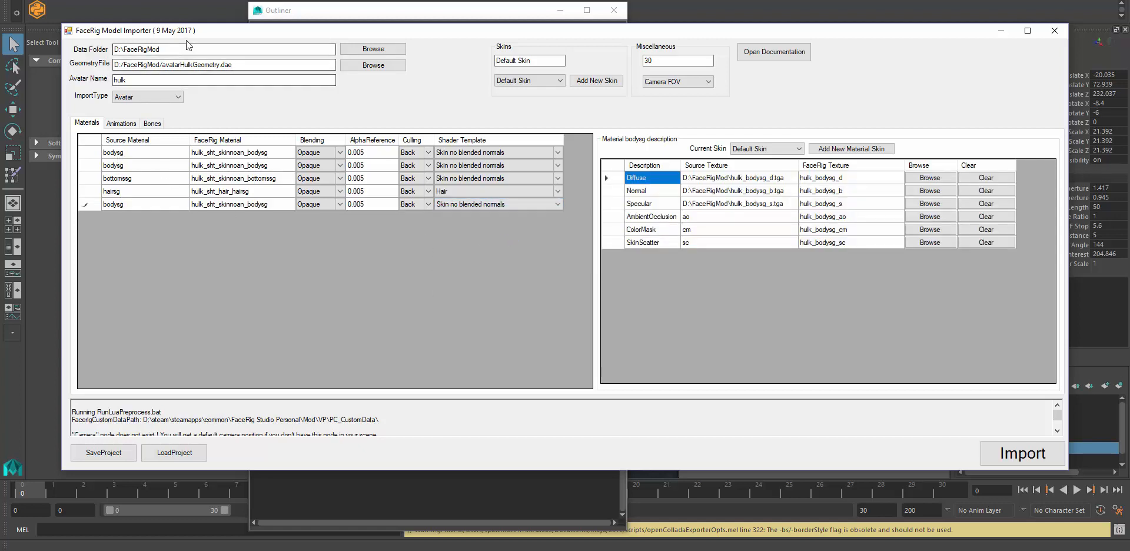
Check the mesh list in Maya's Outliner against the importer's material rows, and return to the FaceRig Model Importer
drag(393, 34, 196, 0)
click(441, 10)
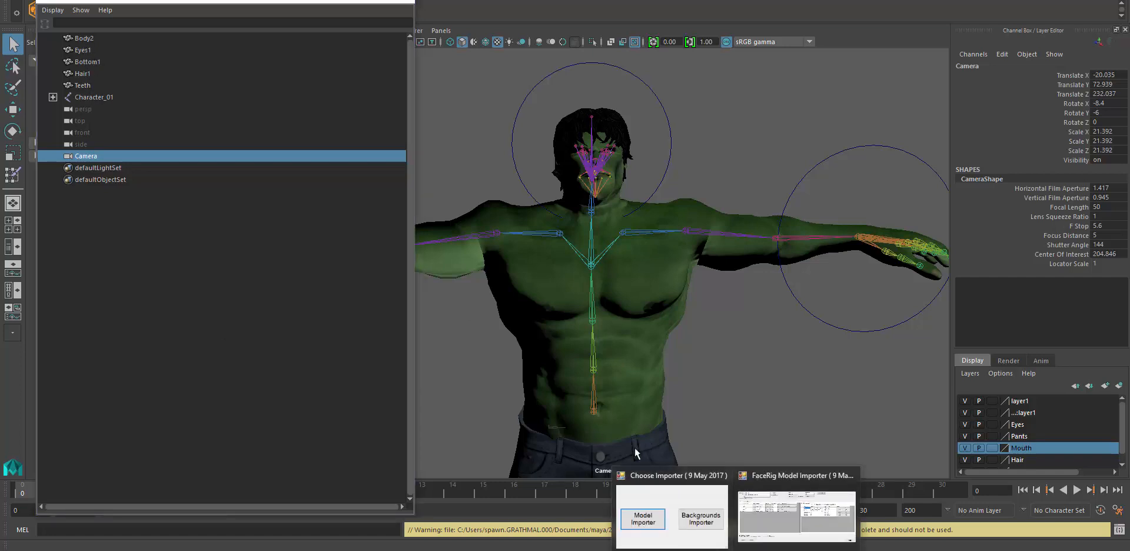
click(760, 499)
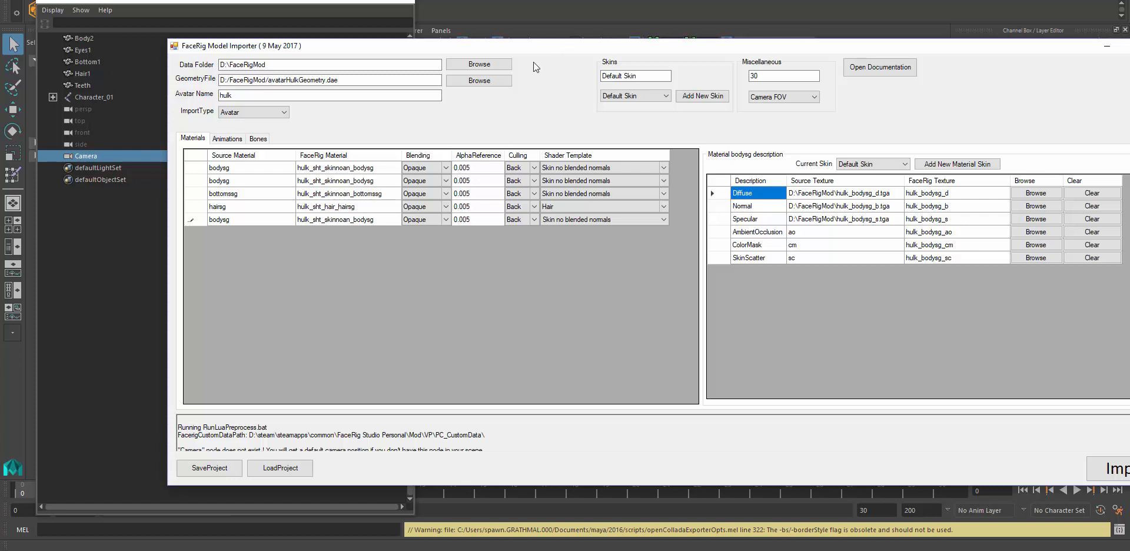
drag(565, 46, 421, 8)
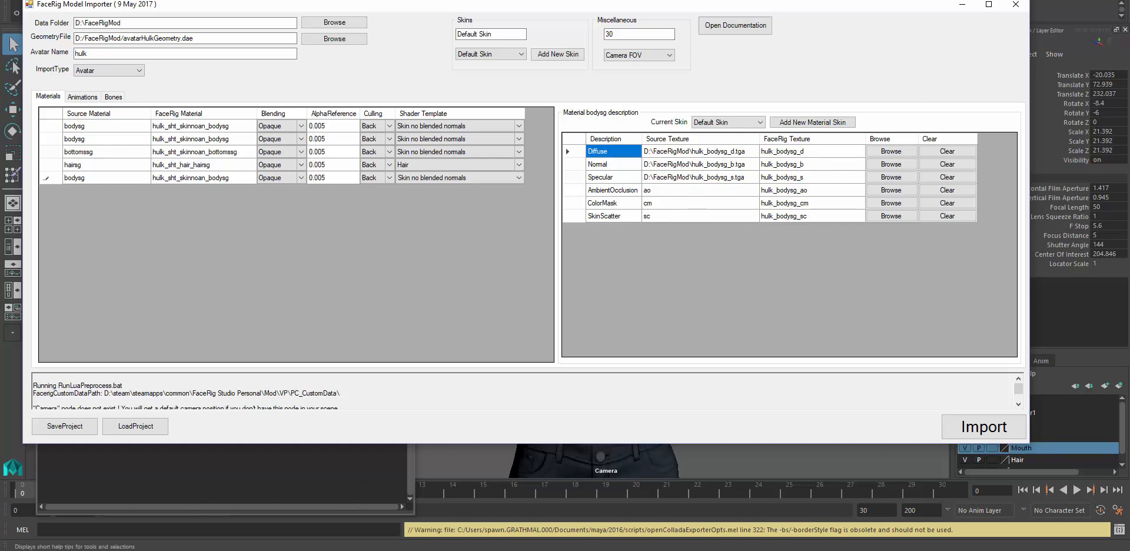
Switch to File Explorer, browse to D:\FaceRigMod\Texture, and examine the names of the Hulk body, bottom and hair texture files
key(alt+Tab)
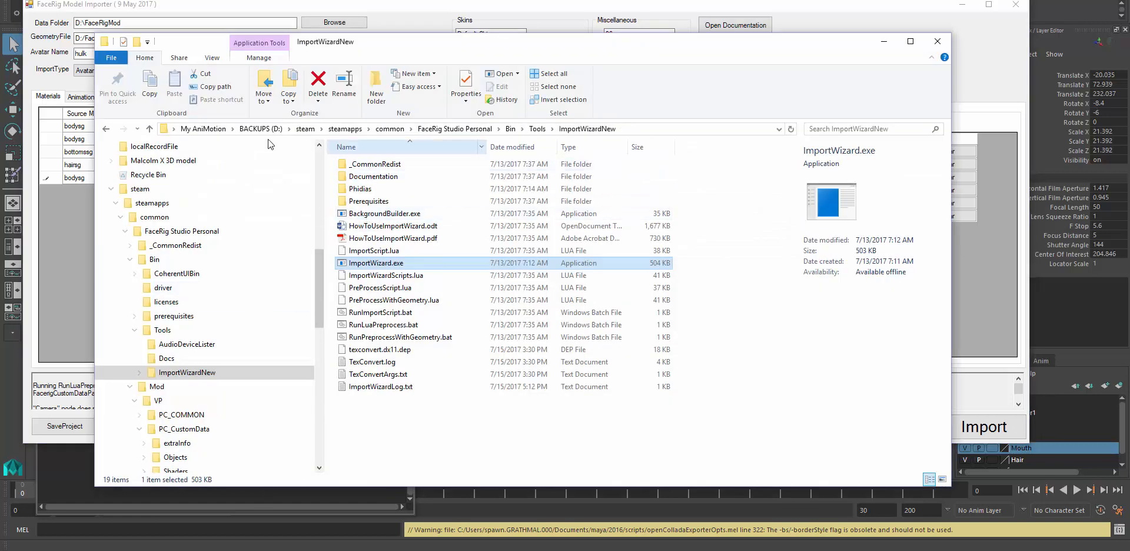
click(251, 129)
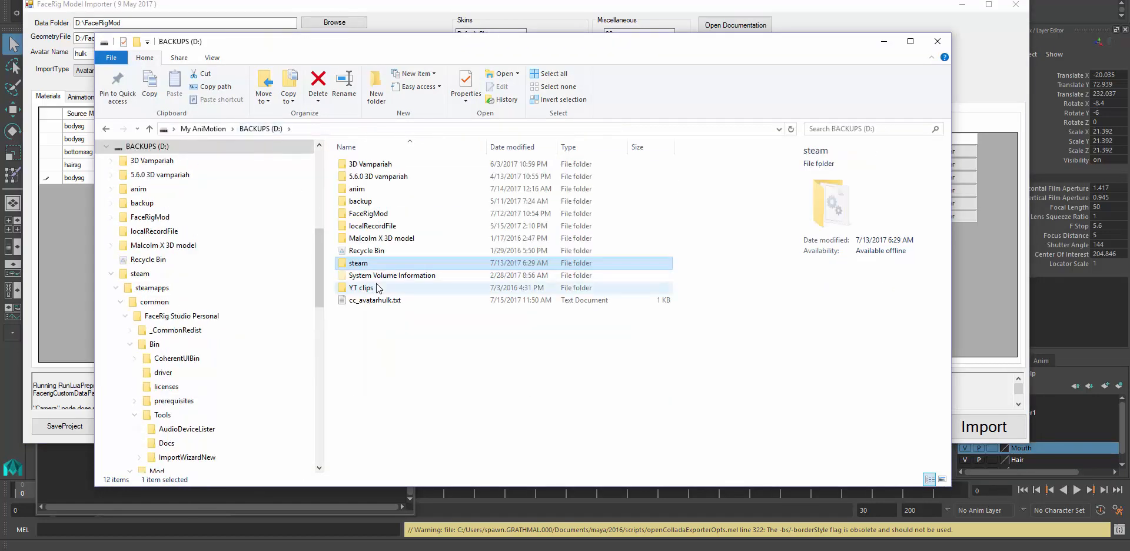
double_click(380, 213)
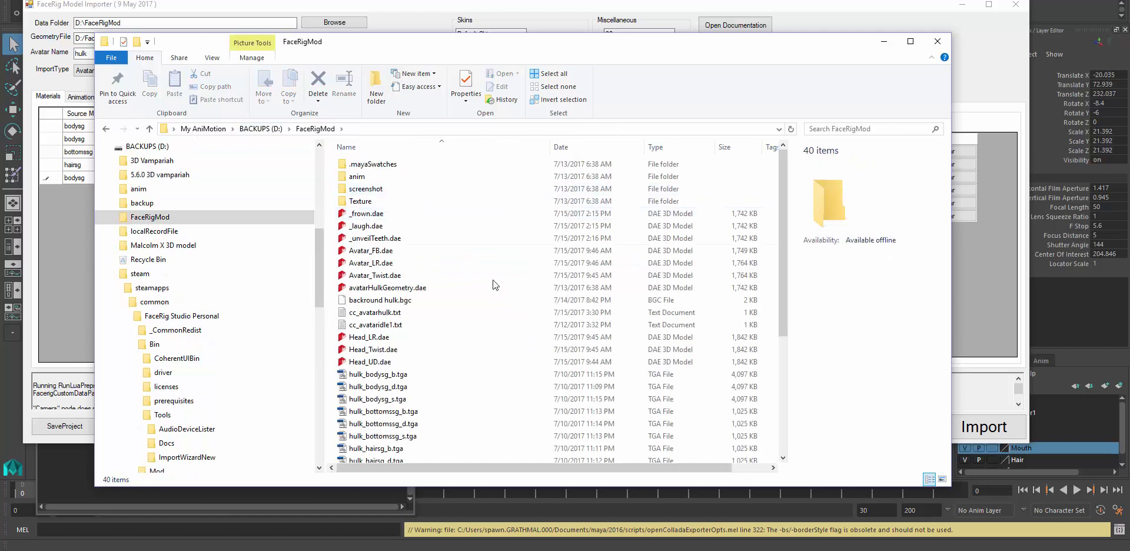
scroll(449, 340, down, 5)
scroll(450, 344, up, 5)
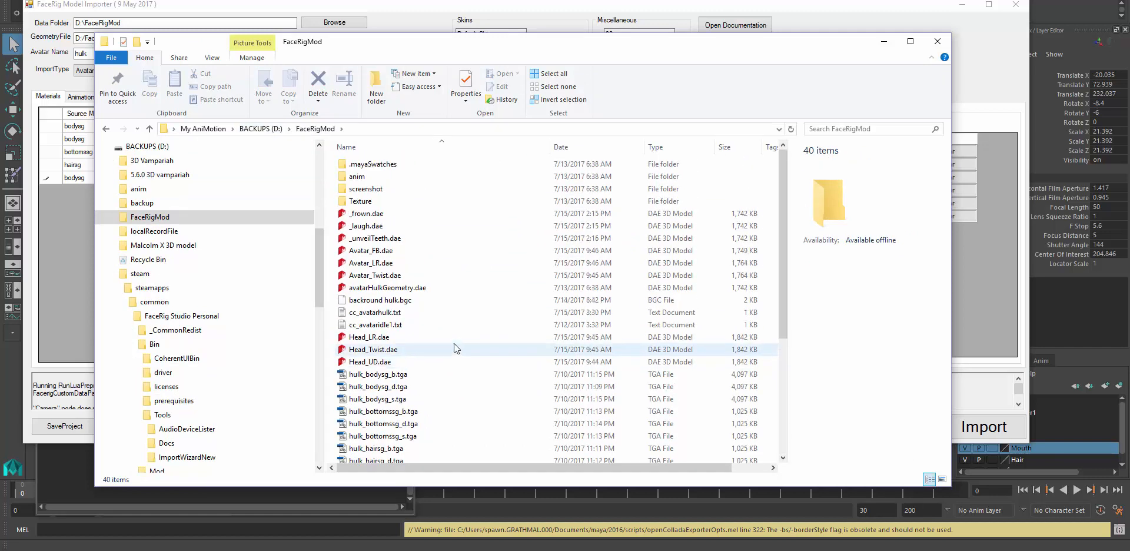
double_click(360, 201)
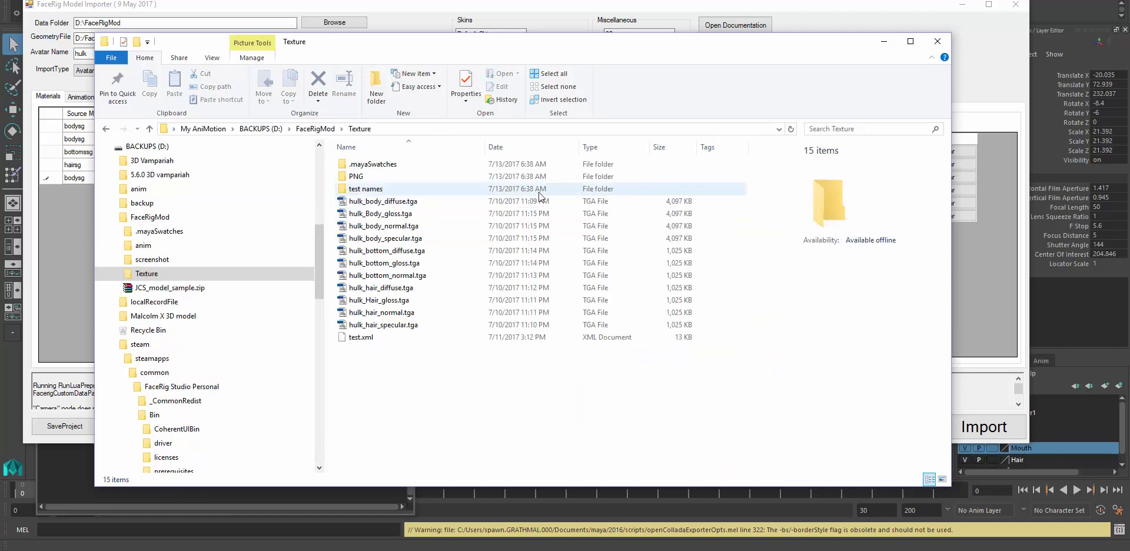
click(459, 202)
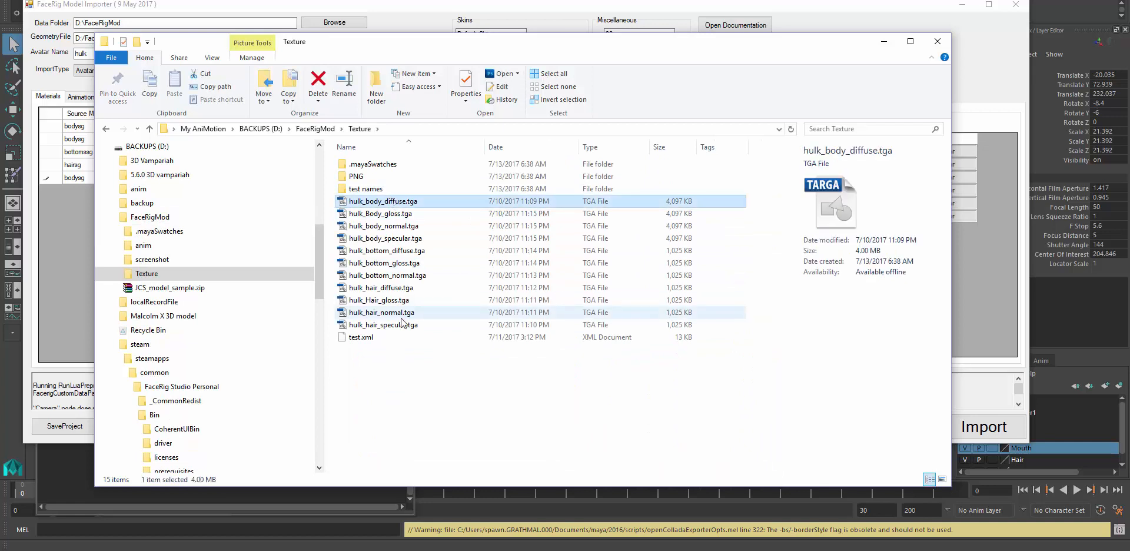
click(402, 323)
click(382, 201)
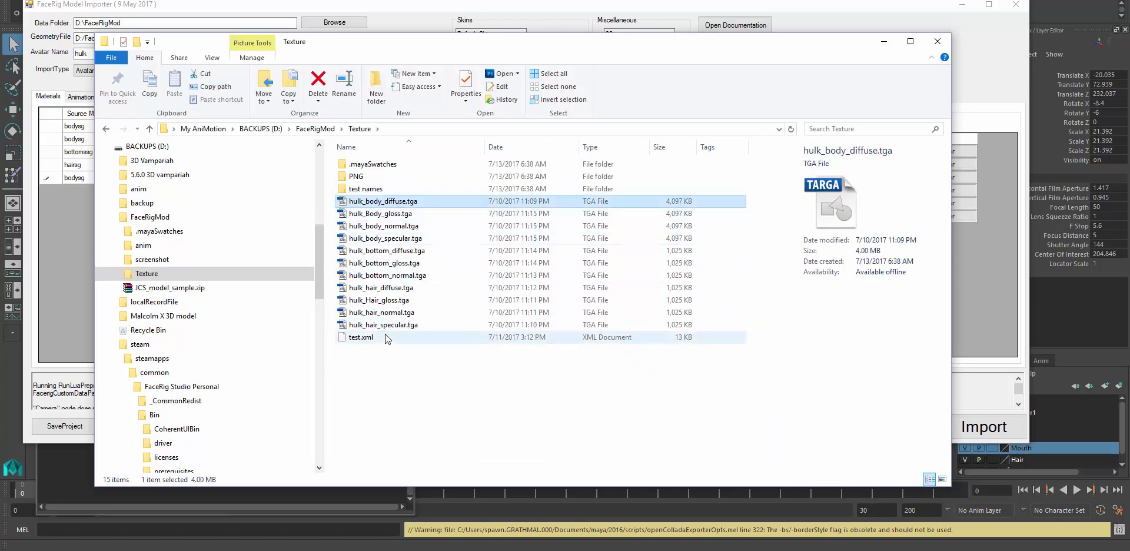
Compare the importer's bodysg source texture names with the file naming in the Texture folder
click(828, 22)
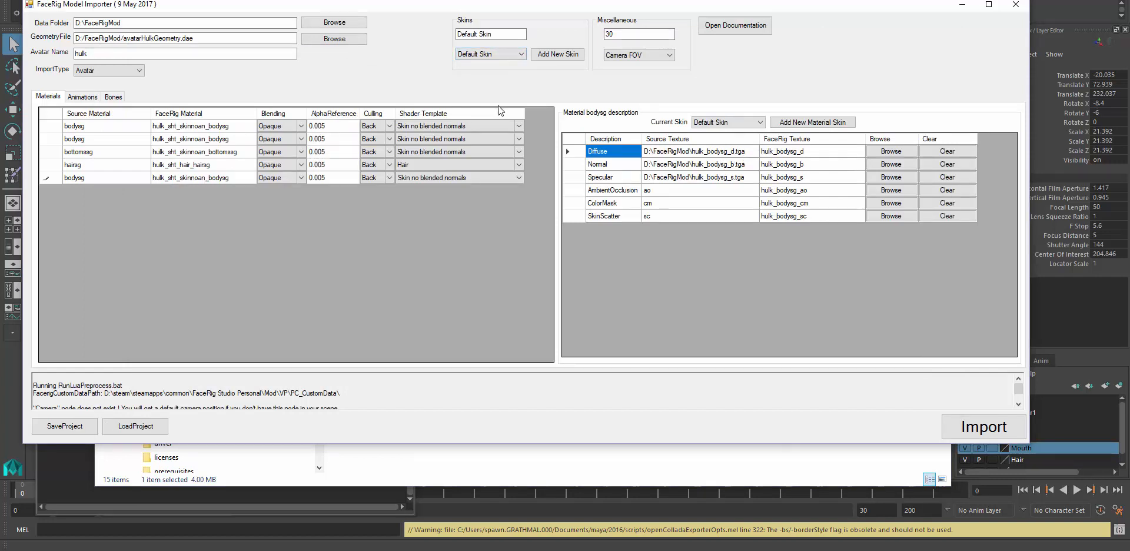
click(402, 474)
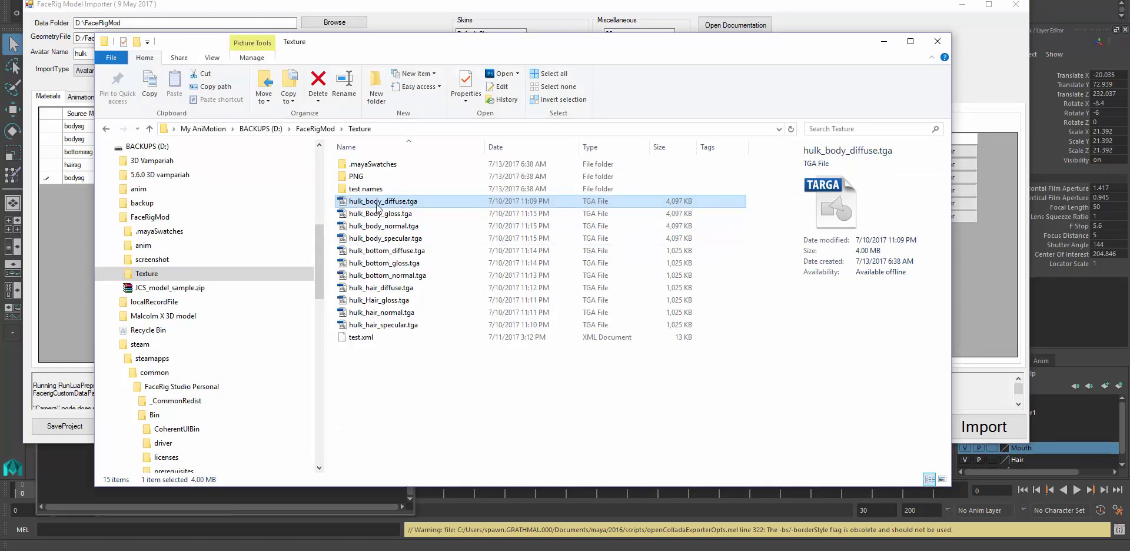
click(542, 5)
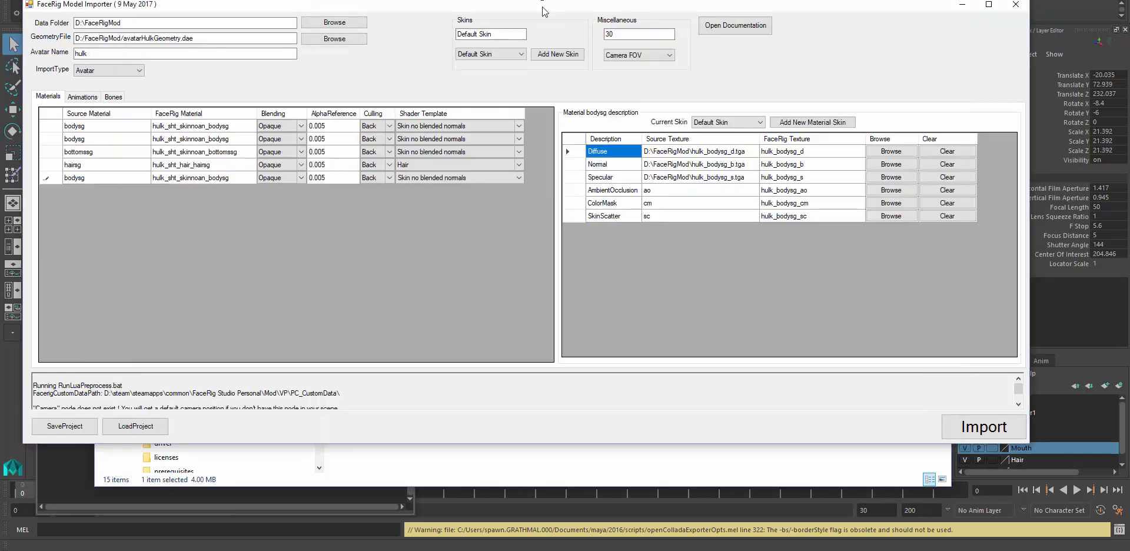
Browse for the bodysg Diffuse texture, pick hulk_body_diffuse.tga in the Texture folder, and cancel the selection
click(897, 154)
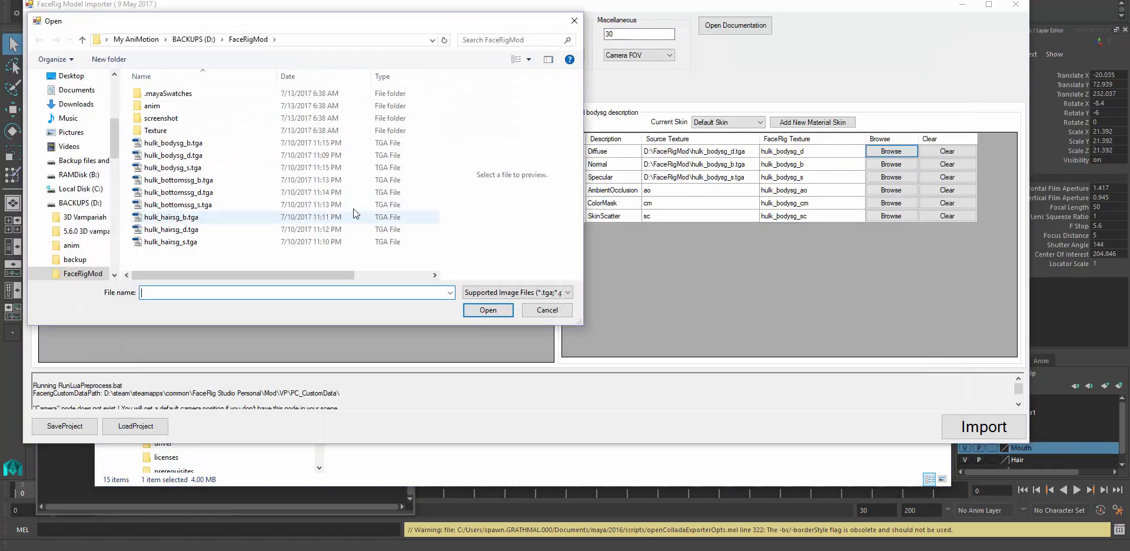
double_click(156, 130)
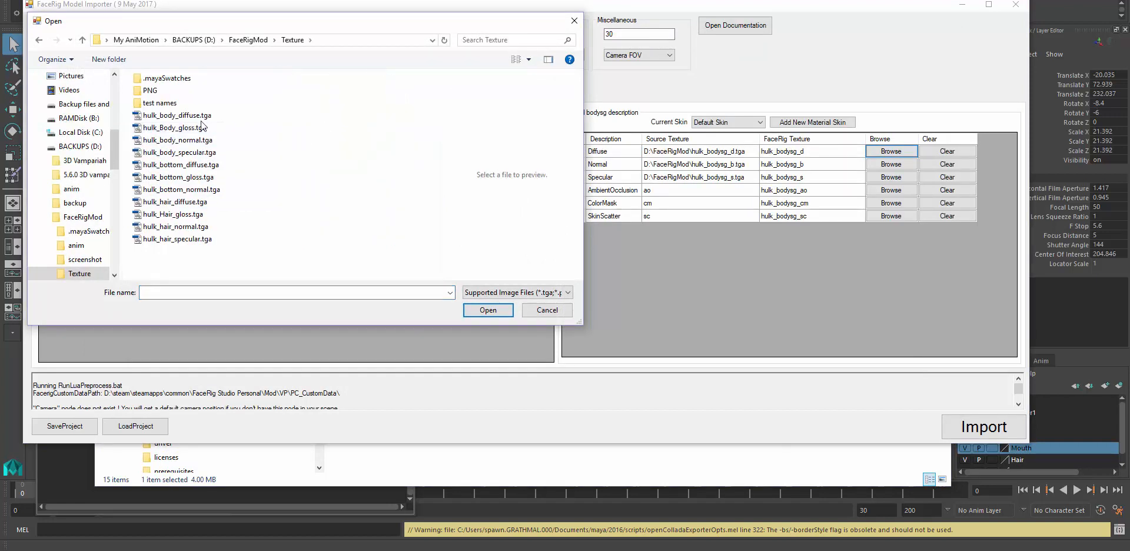
click(191, 116)
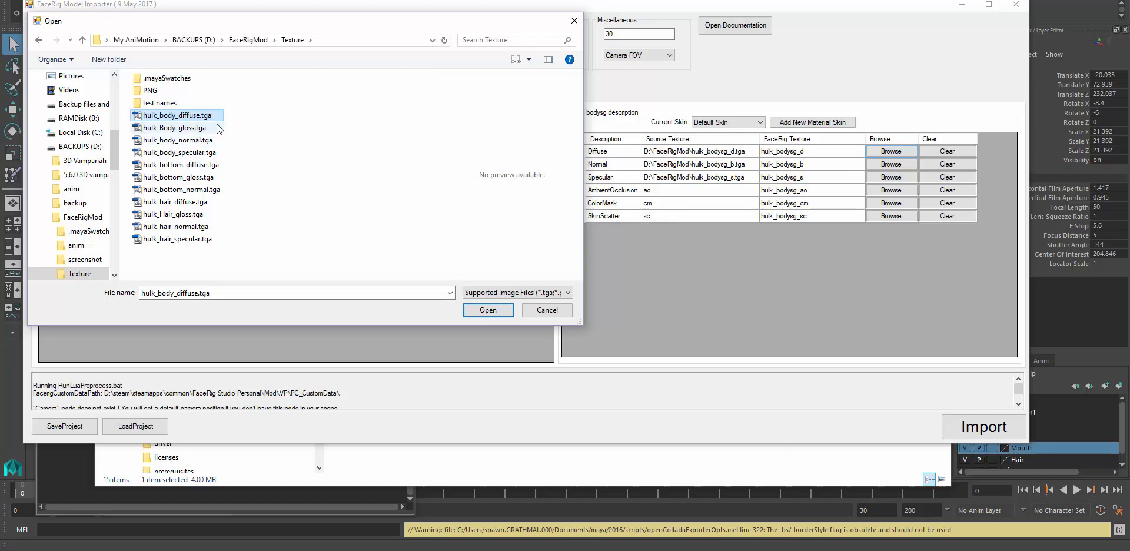
click(553, 310)
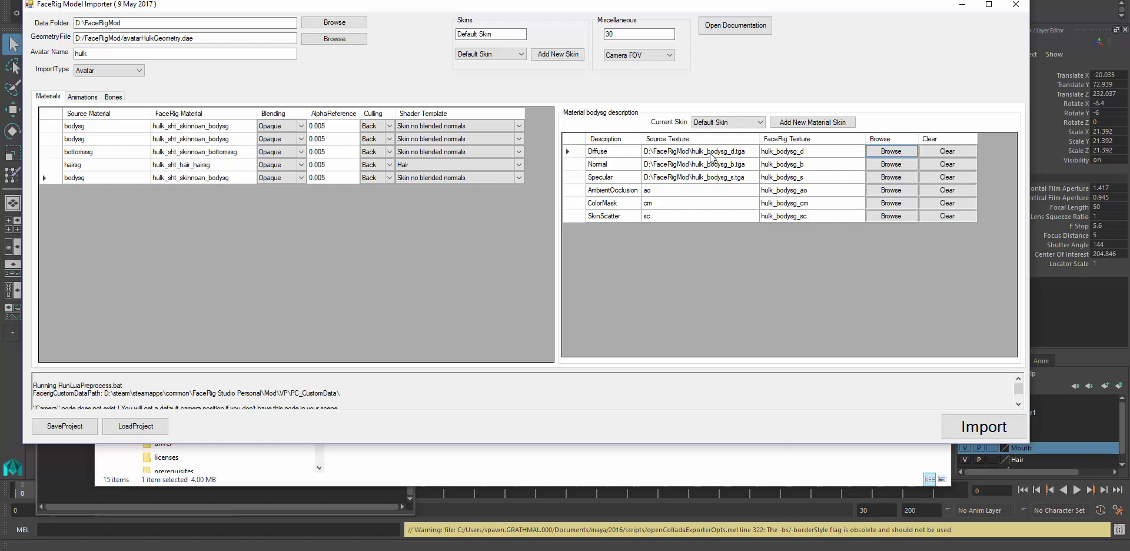
Return to the FaceRigMod folder in File Explorer and select the texture files from hulk_bodysg_b.tga through hulk_hairsg_s.tga
click(428, 447)
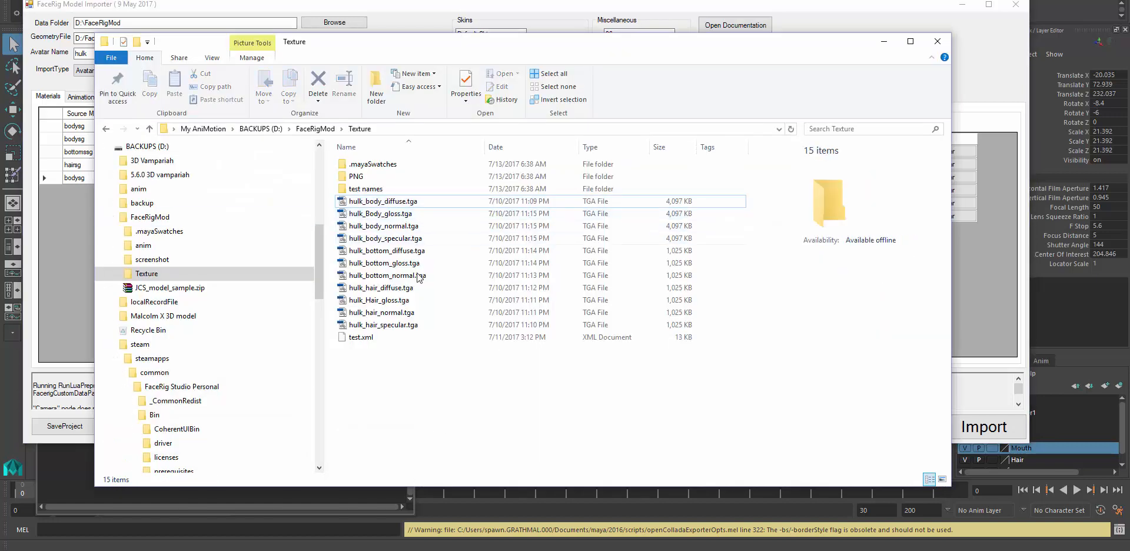
click(106, 128)
scroll(412, 306, down, 2)
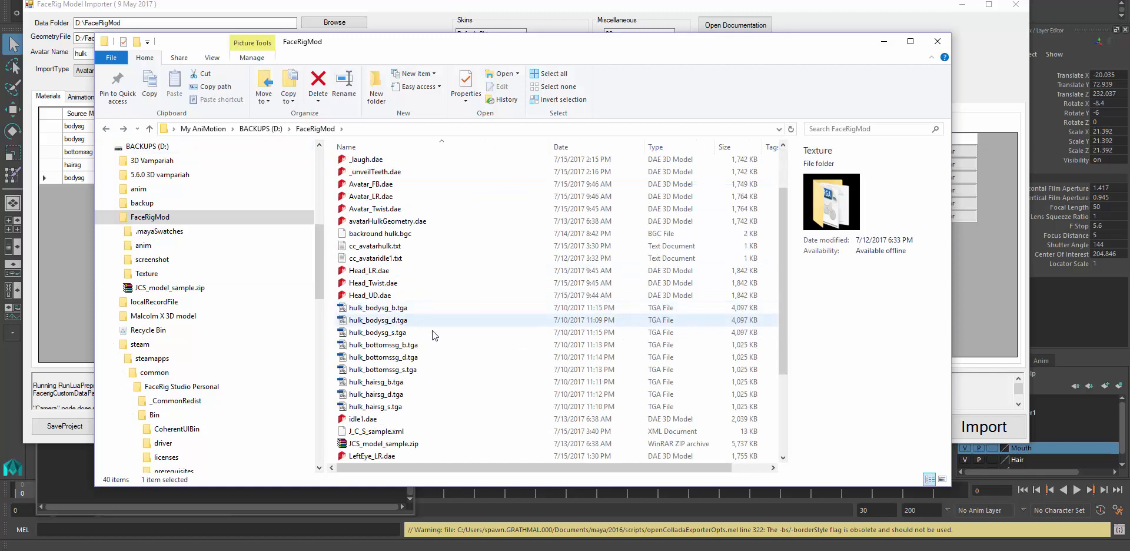
click(403, 310)
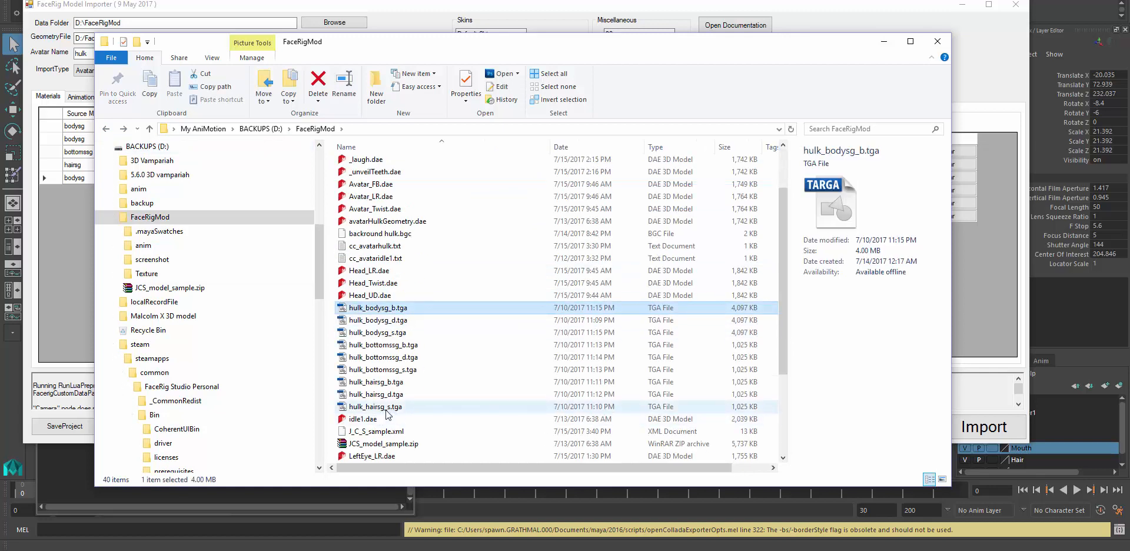
click(388, 415)
shift+click(405, 309)
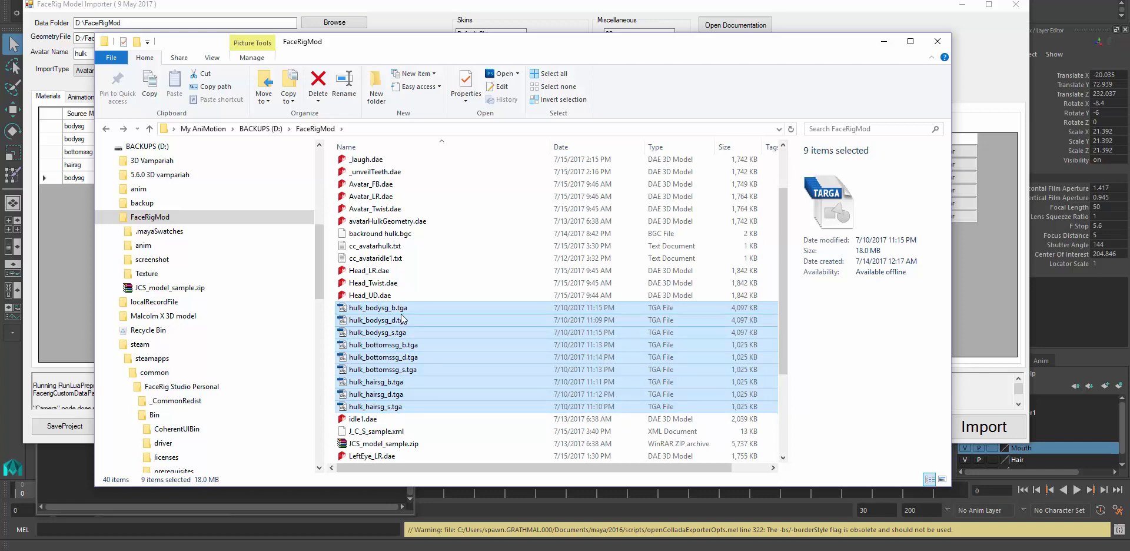
In the FaceRig Model Importer's animation list, set the idle1 source file to idle1.dae from the FaceRigMod folder
click(392, 12)
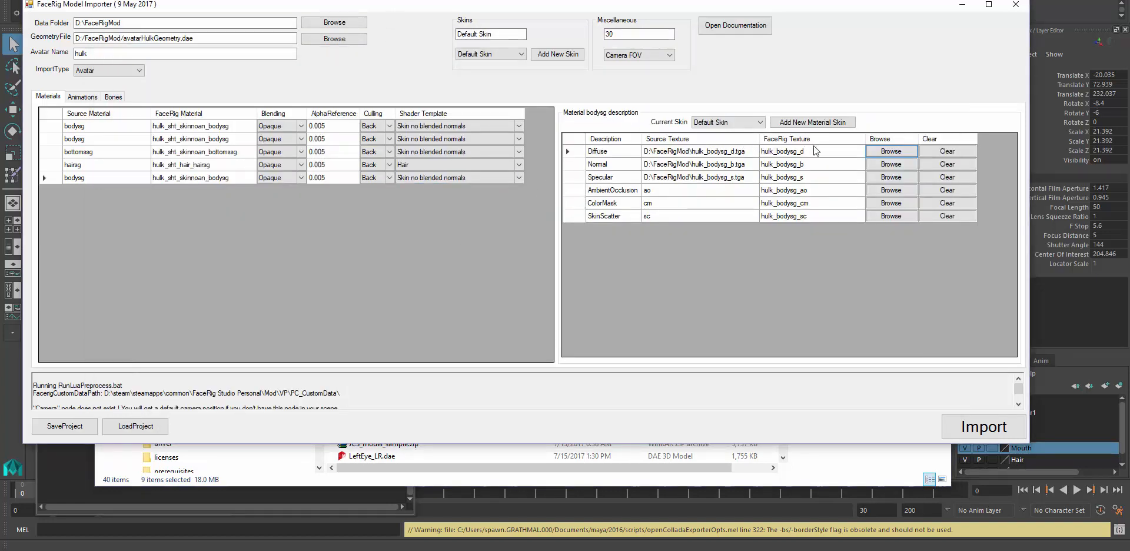
click(87, 97)
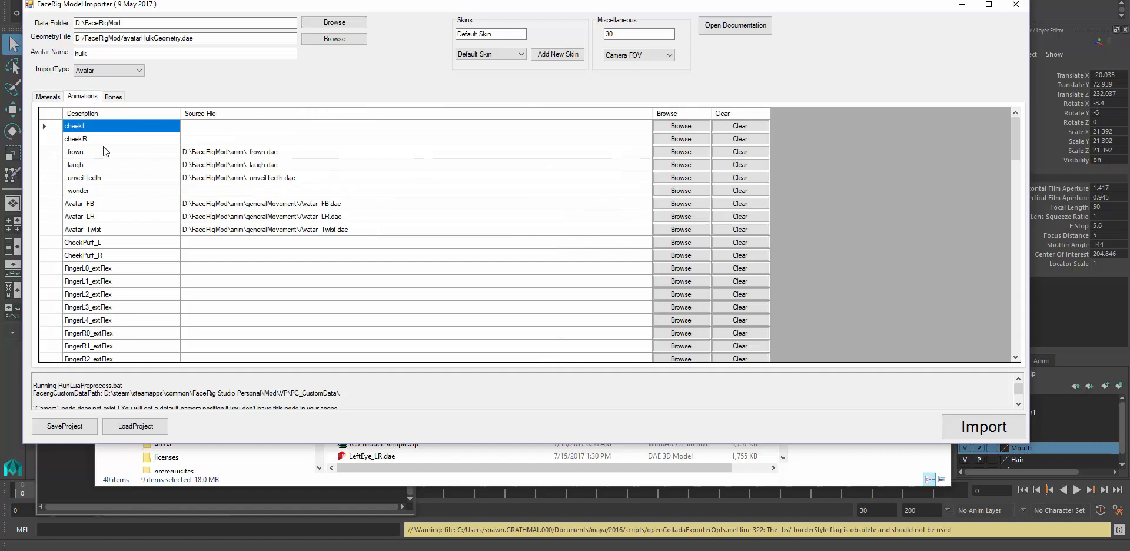
scroll(518, 224, down, 10)
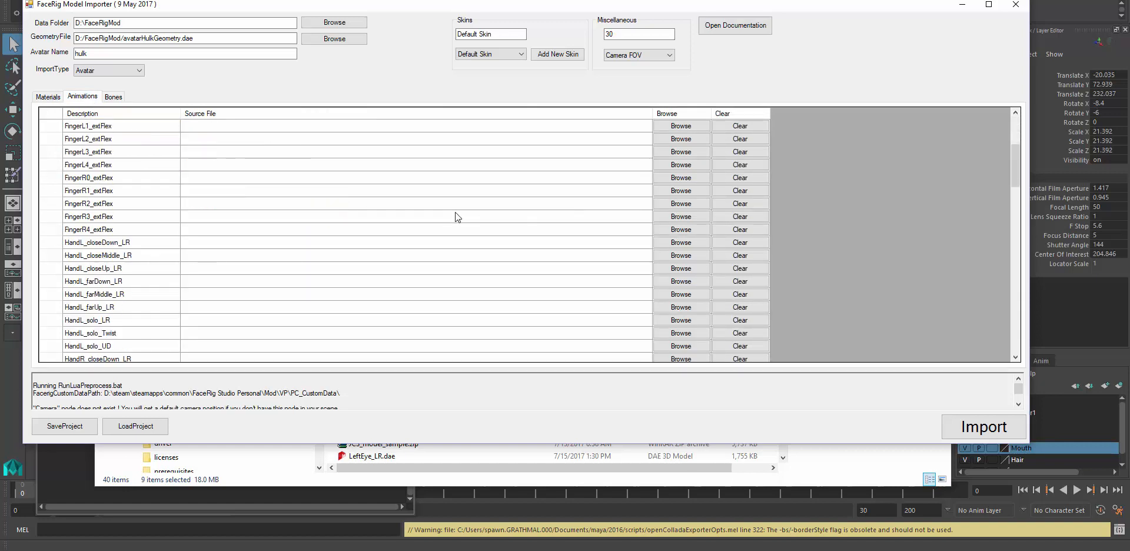
scroll(461, 220, down, 4)
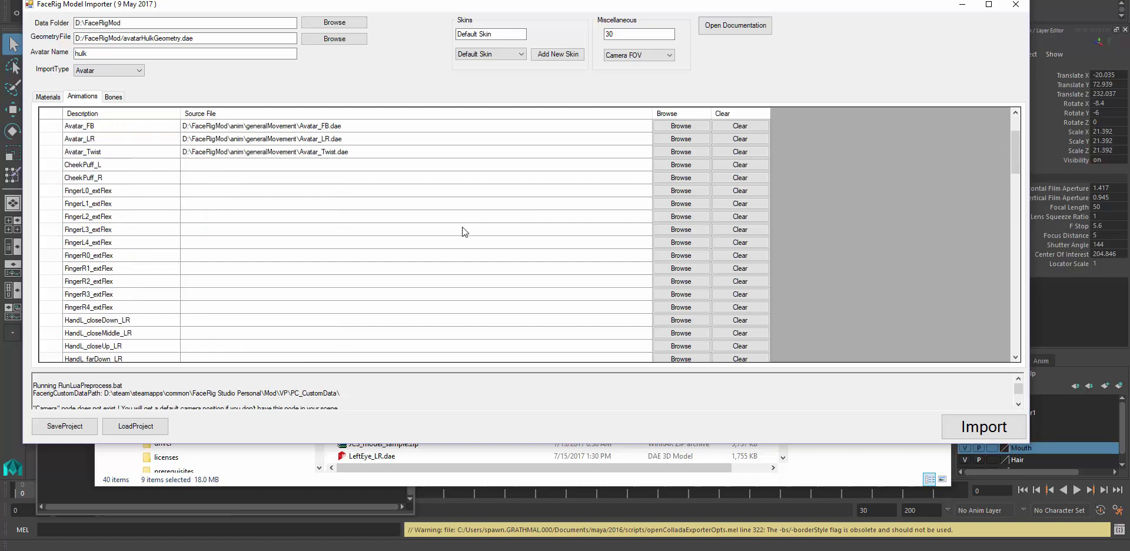
scroll(465, 234, down, 1)
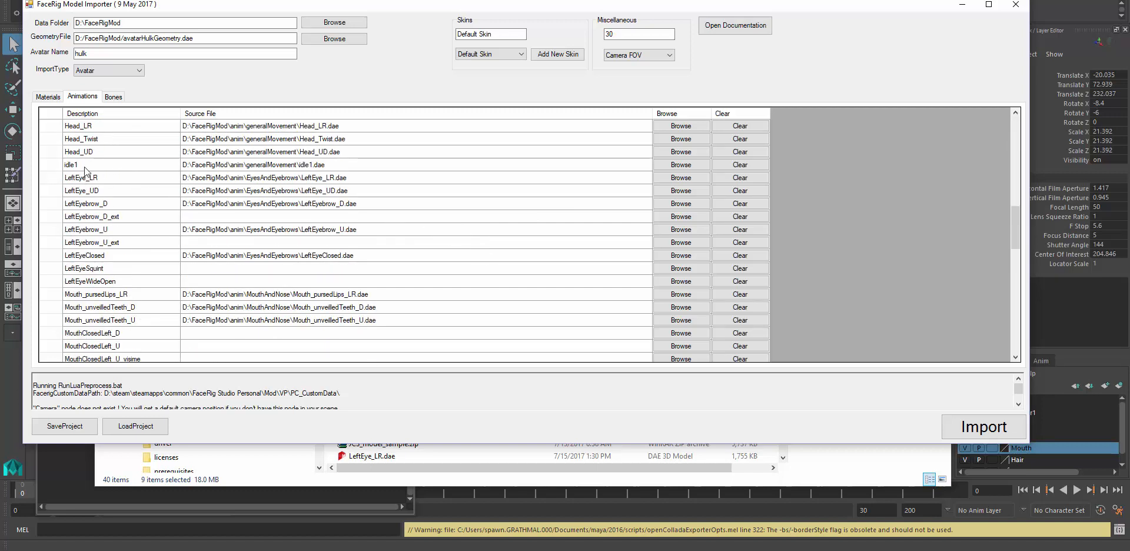
click(681, 165)
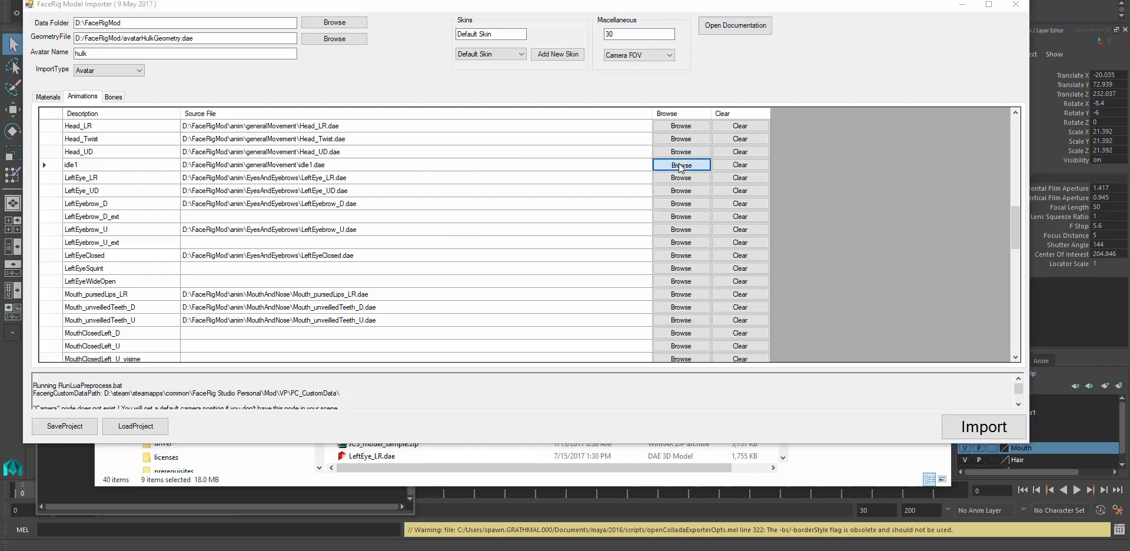
drag(432, 143, 432, 227)
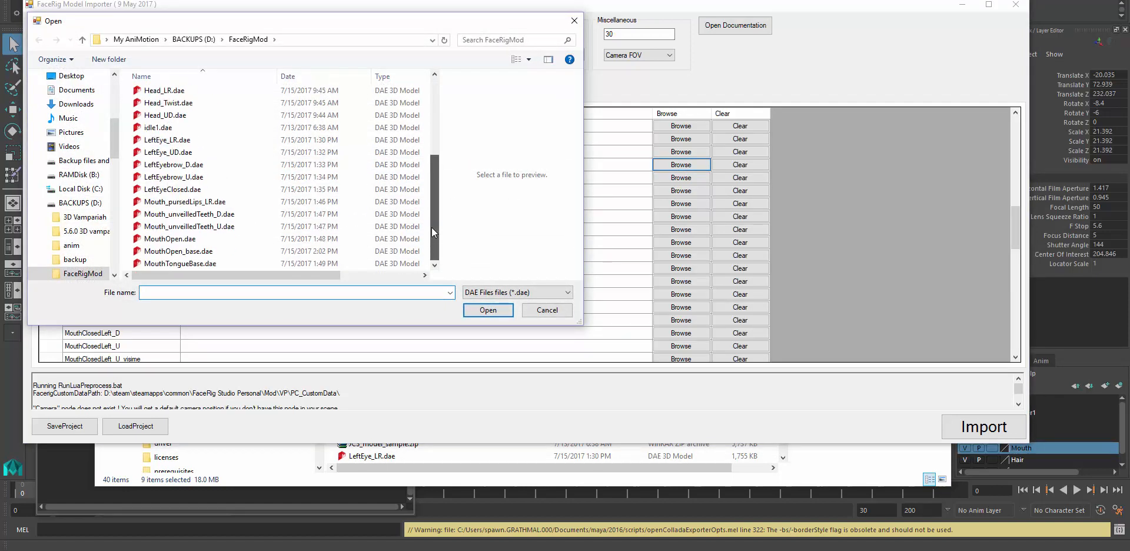
click(158, 127)
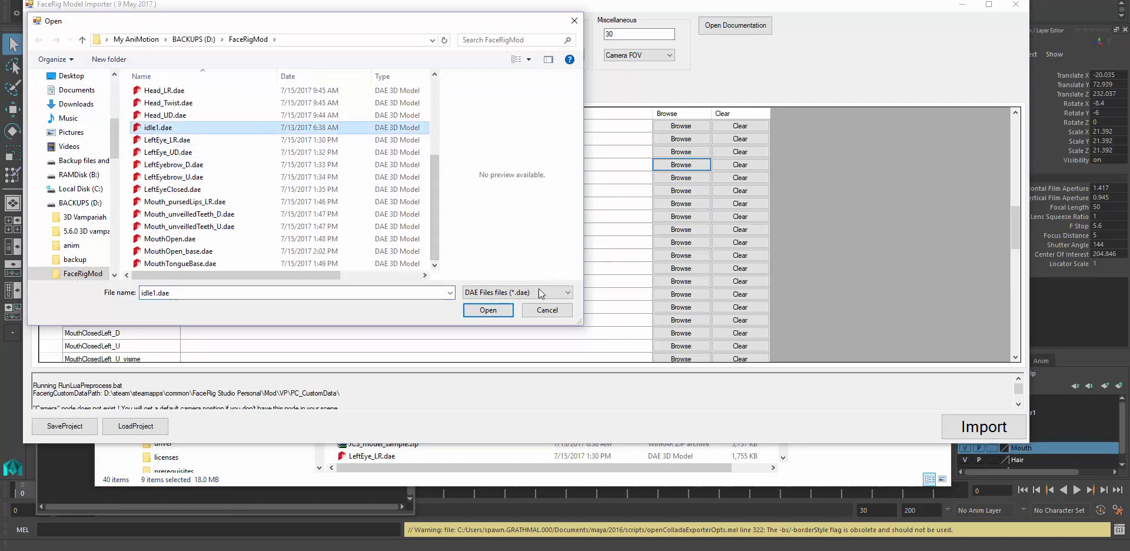
click(488, 309)
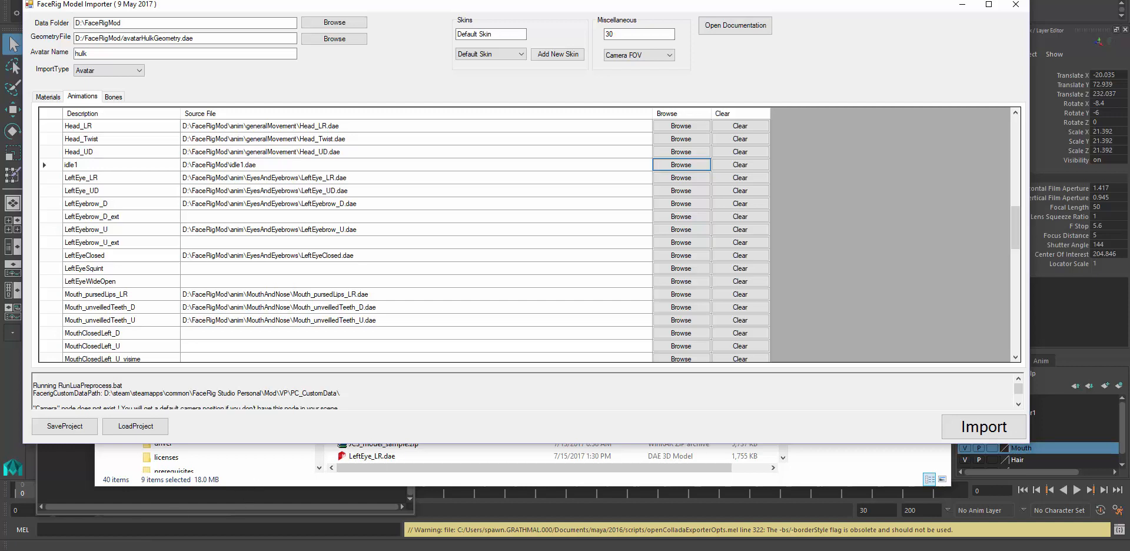
Switch to File Explorer and examine the .dae files in FaceRigMod's anim folder and its generalMovement subfolder, then return to FaceRigMod
click(177, 548)
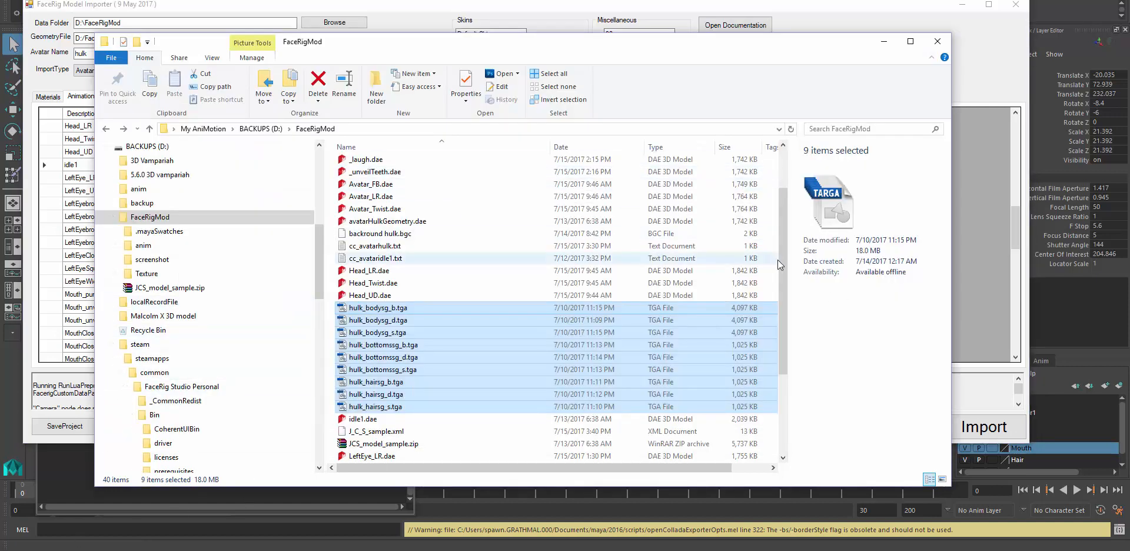
scroll(785, 263, up, 2)
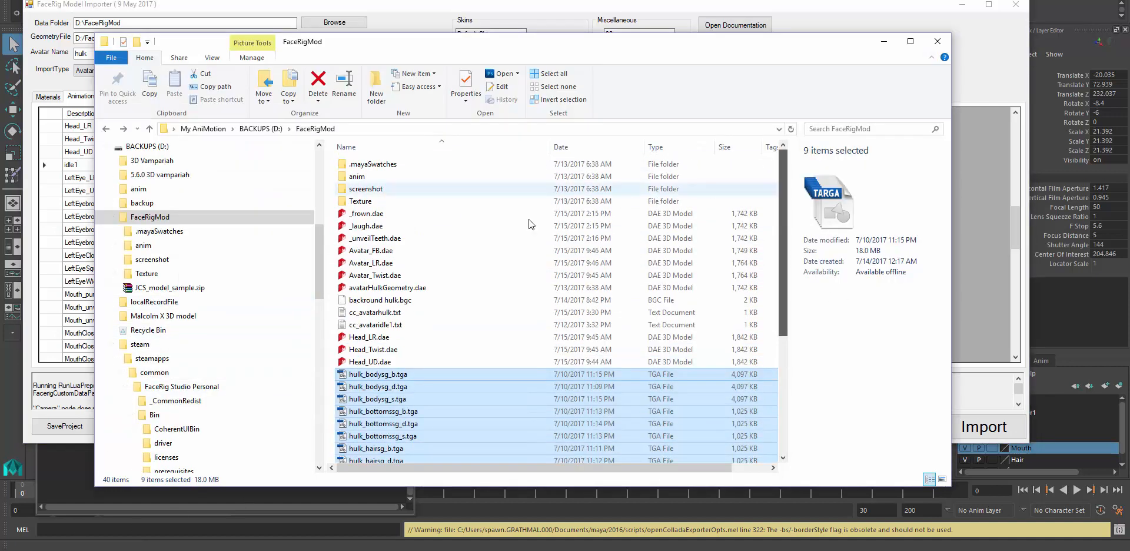
double_click(392, 179)
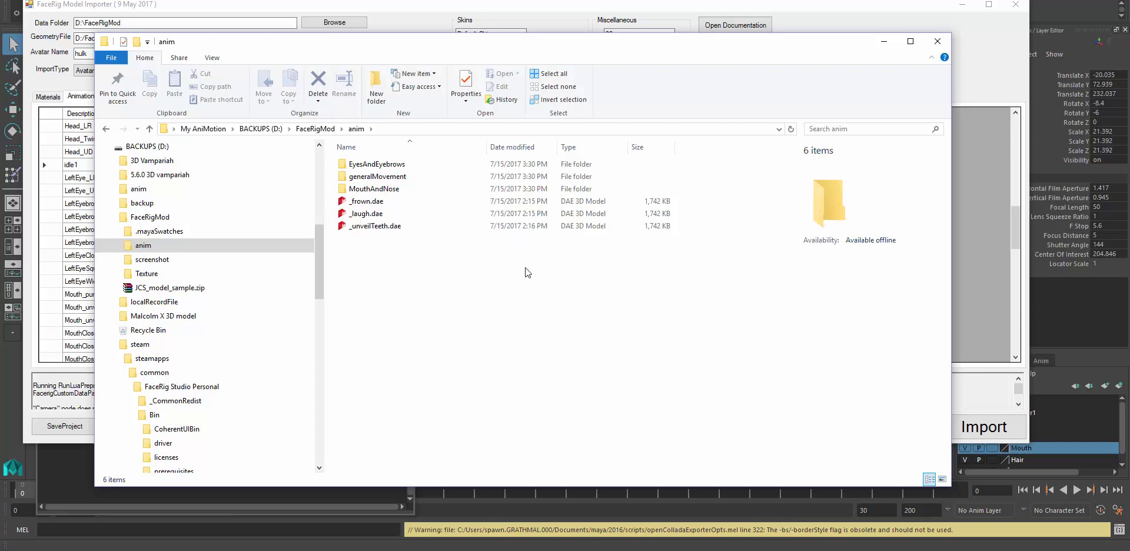
double_click(395, 176)
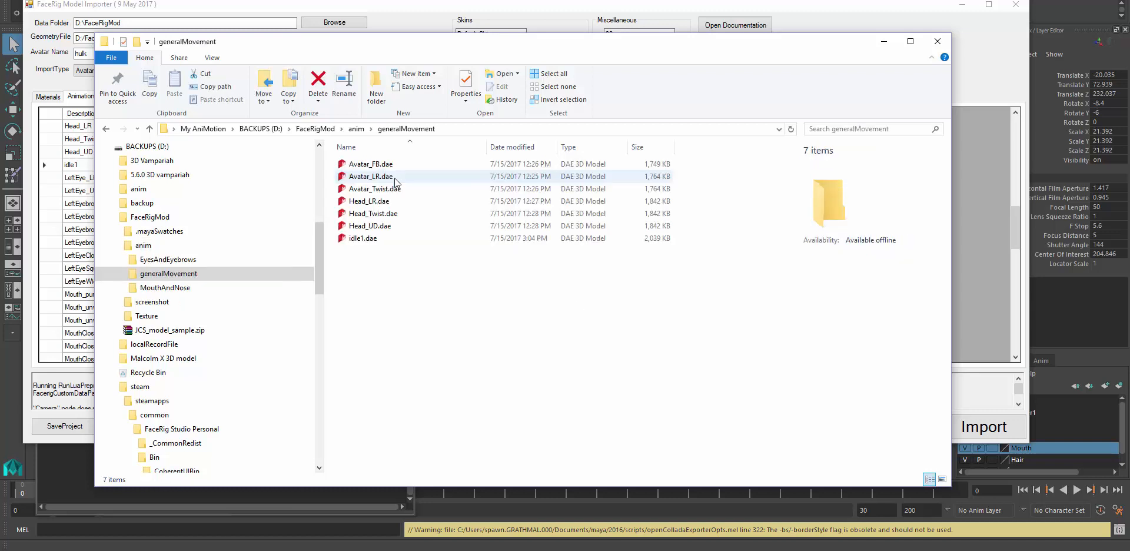
click(363, 238)
shift+click(394, 168)
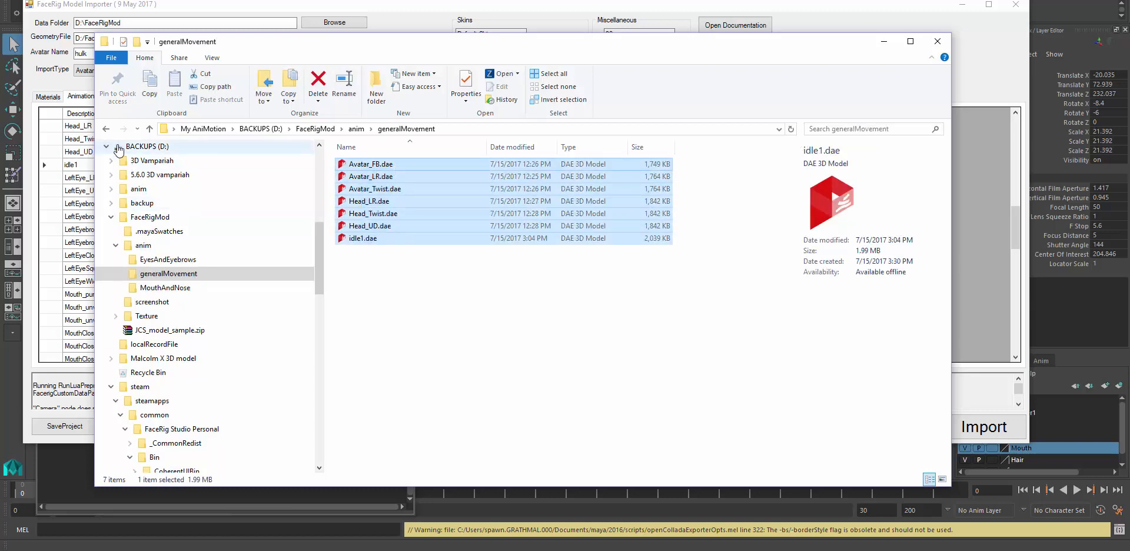
click(106, 128)
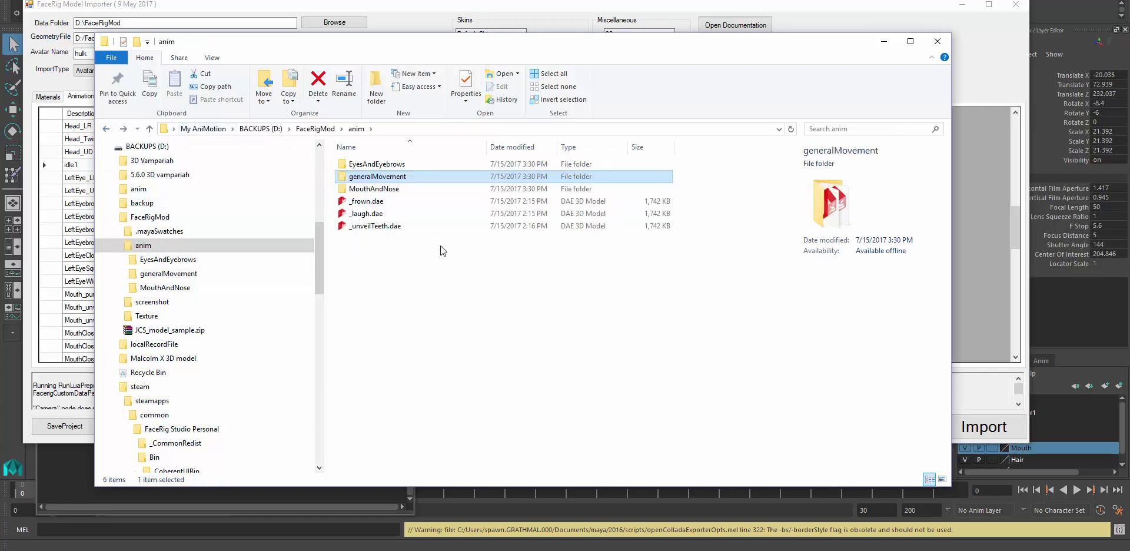
click(105, 129)
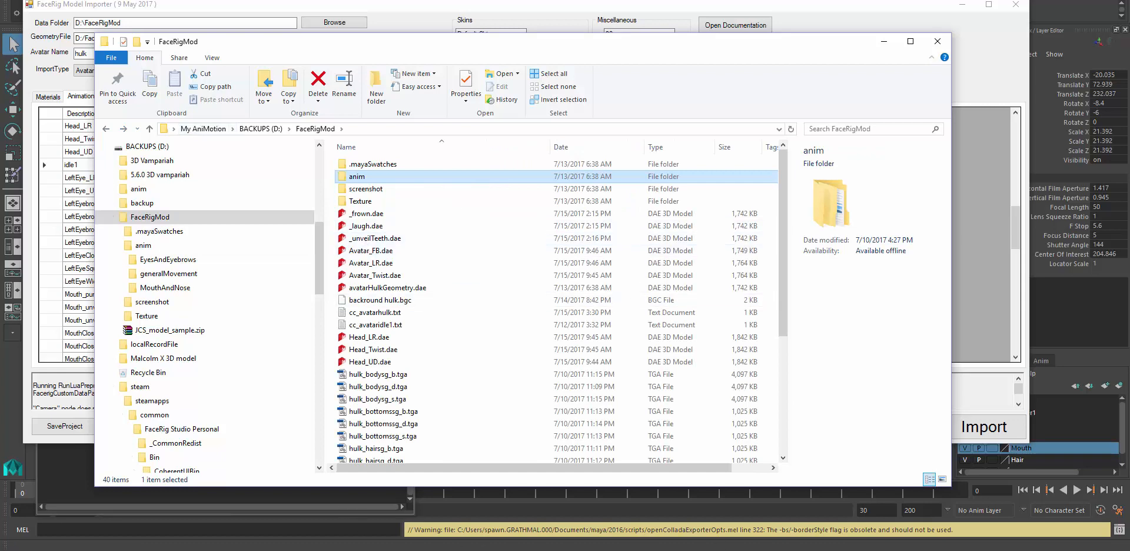
click(177, 550)
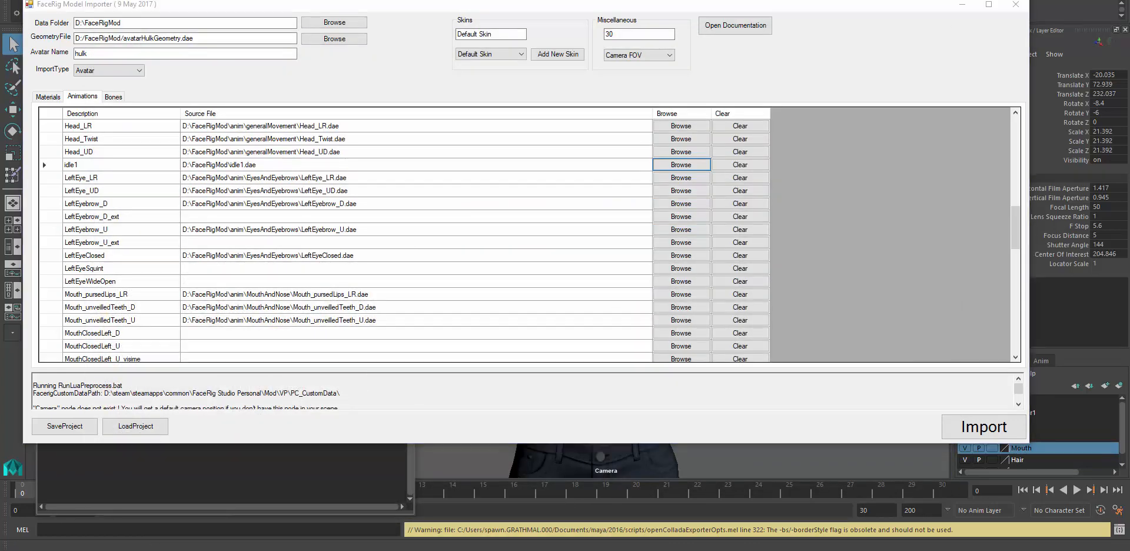
click(177, 550)
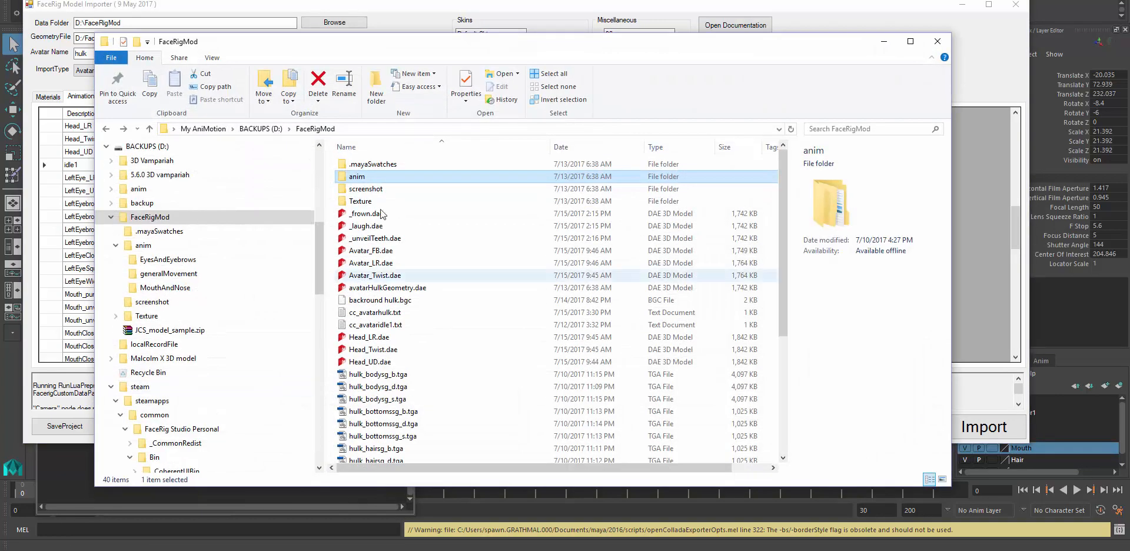
Browse to FaceRig Studio Personal's Bin\Tools\Docs folder and open the Facerig Model And Texture Documentation PDF
click(106, 129)
click(106, 128)
click(106, 129)
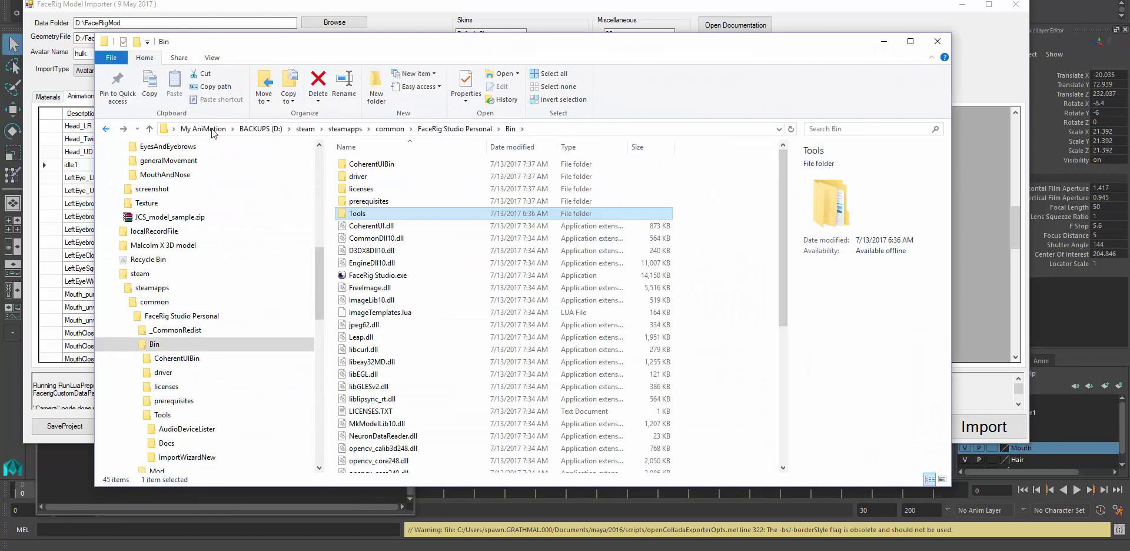
double_click(368, 213)
click(376, 178)
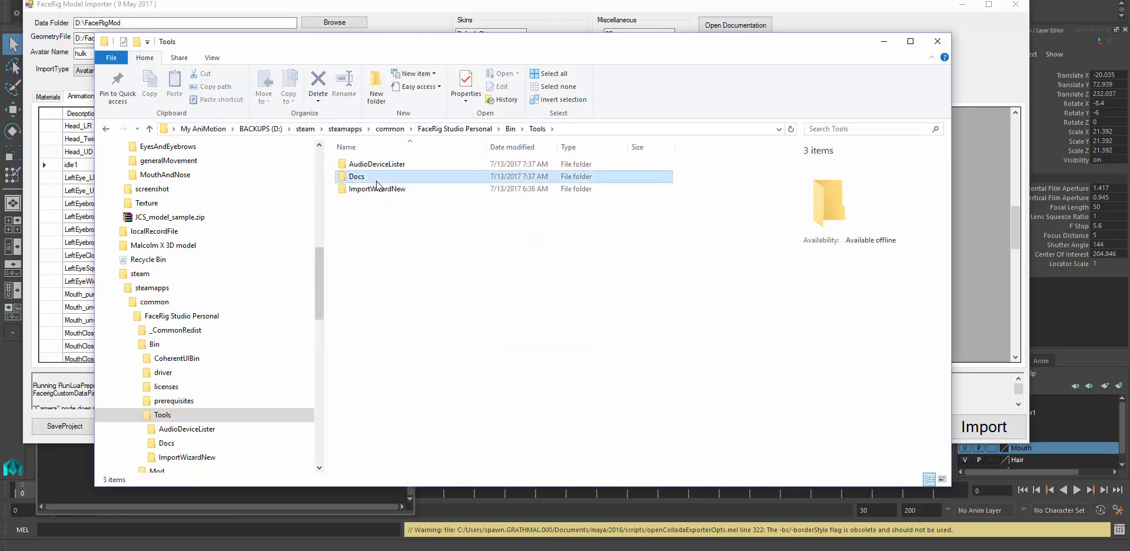
double_click(376, 181)
double_click(395, 166)
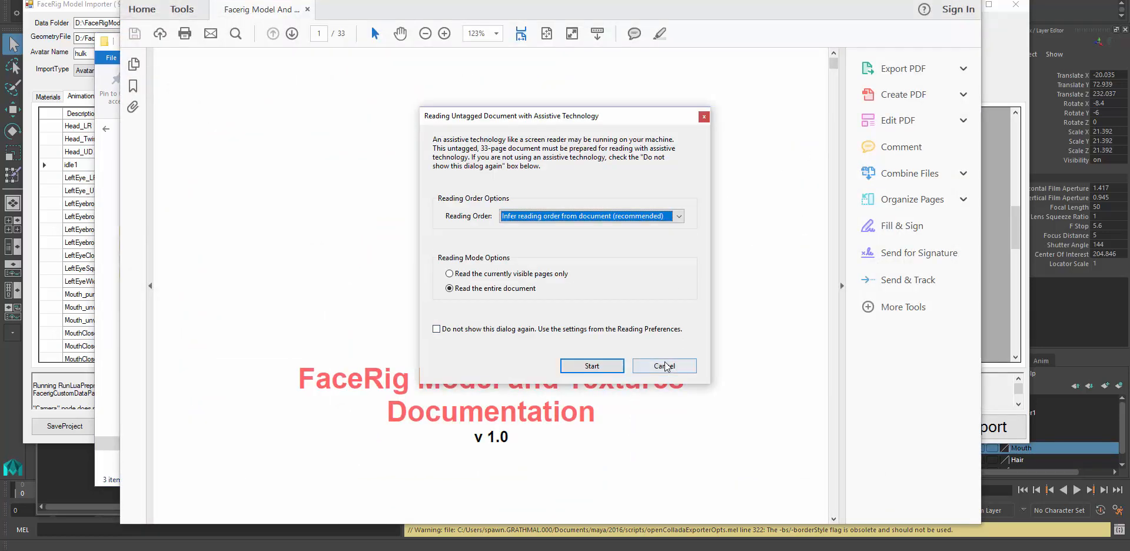
Dismiss the assistive reading dialog, go to the generalMovement animations on page 17, and highlight the name Avatar_FB
click(665, 366)
drag(834, 66, 825, 293)
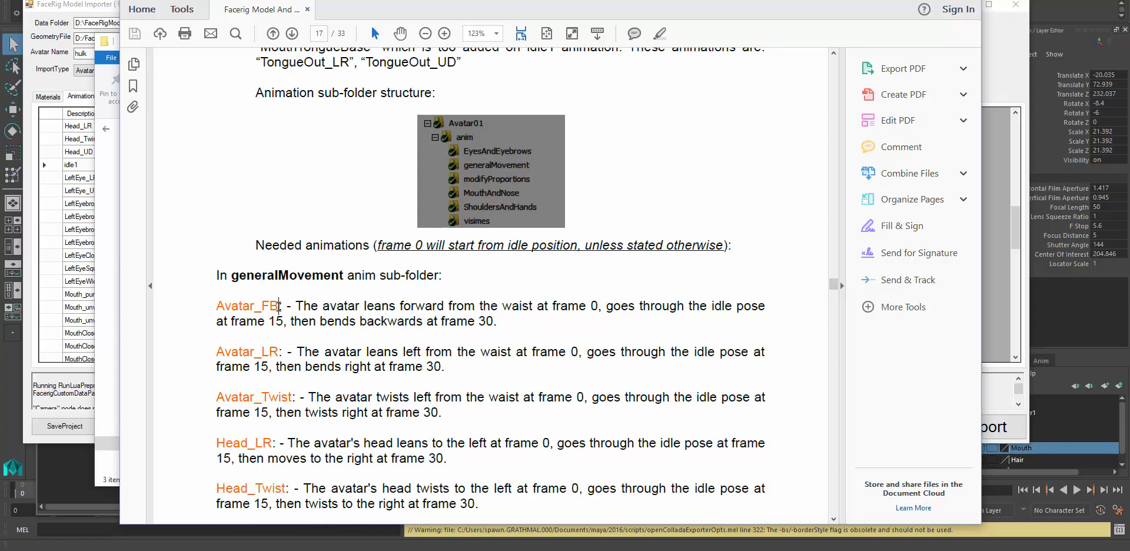
drag(279, 305, 215, 308)
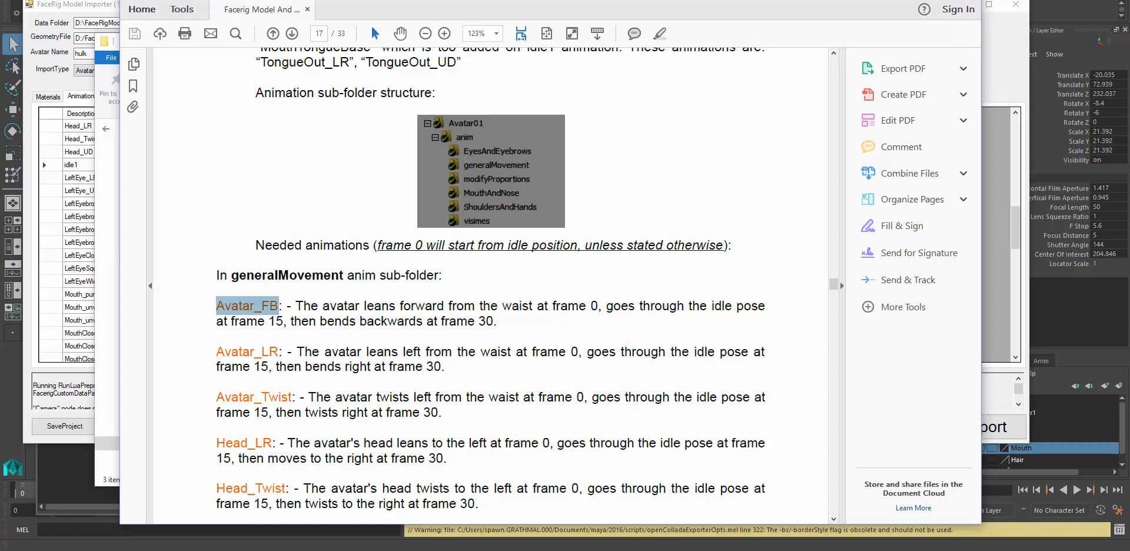
Switch to Maya, move the Outliner aside, rotate BipSpine forward to about 36.8 degrees in X, and key it at frame 0
key(alt+Tab)
click(592, 359)
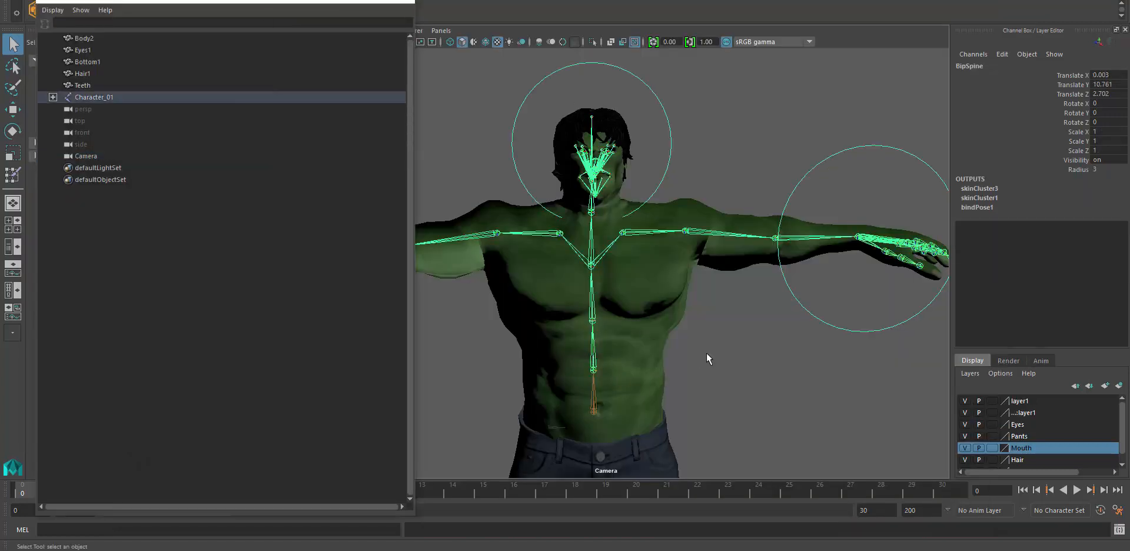
alt+drag(706, 355, 253, 300)
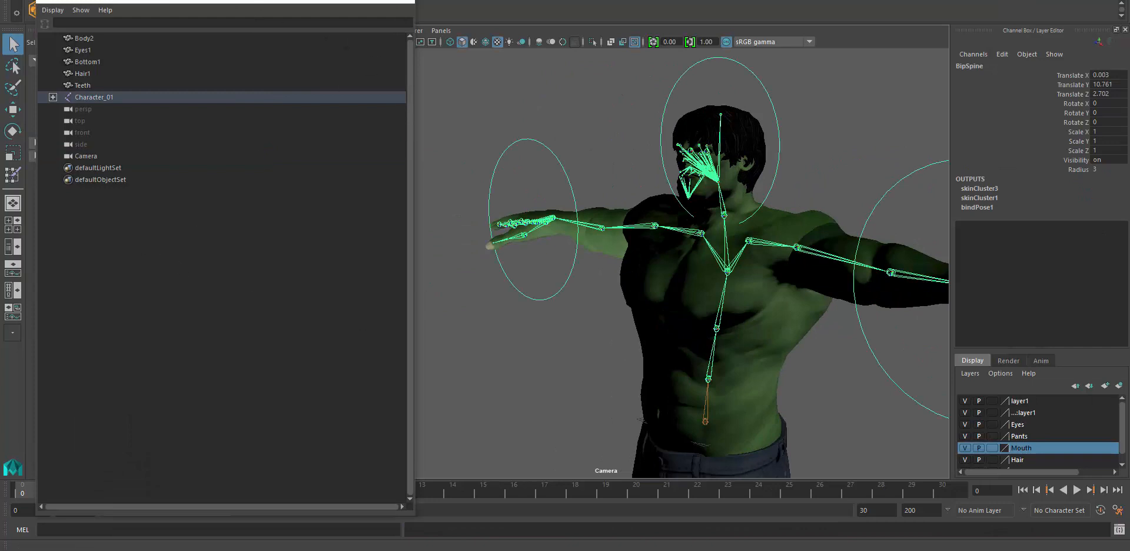
key(e)
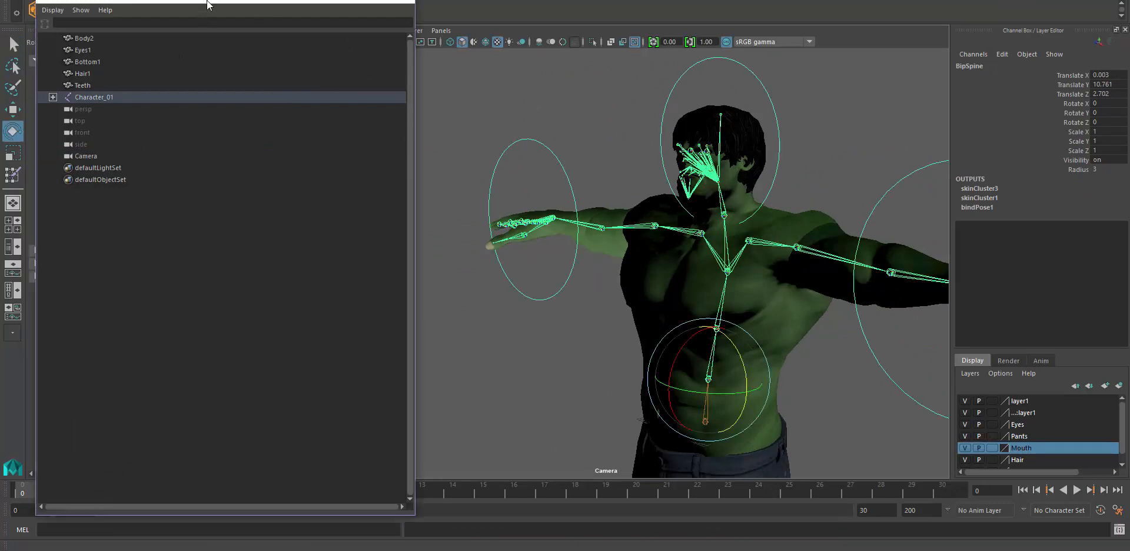
drag(209, 2, 0, 60)
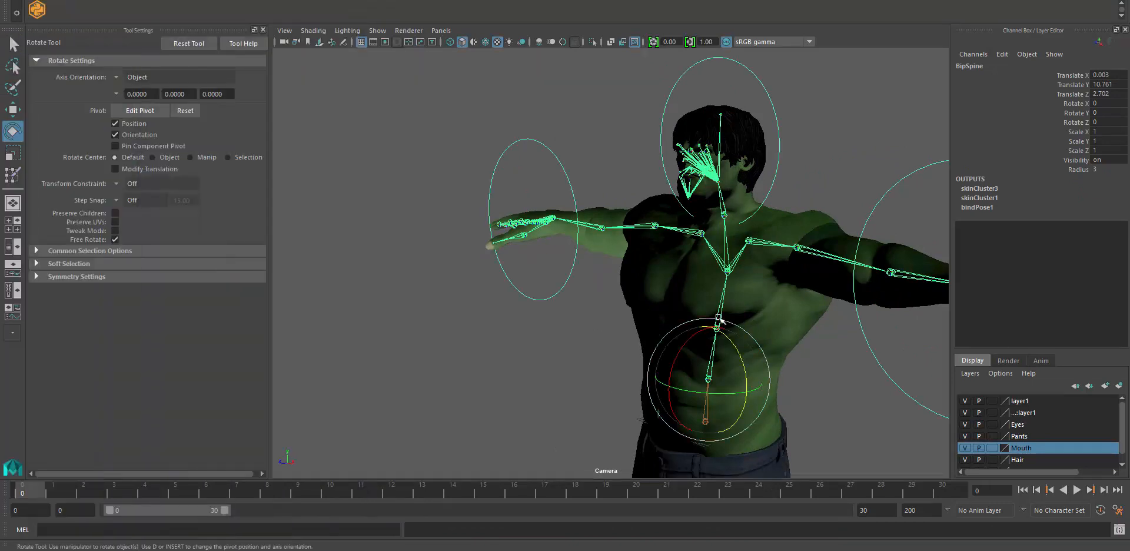
drag(687, 349, 670, 377)
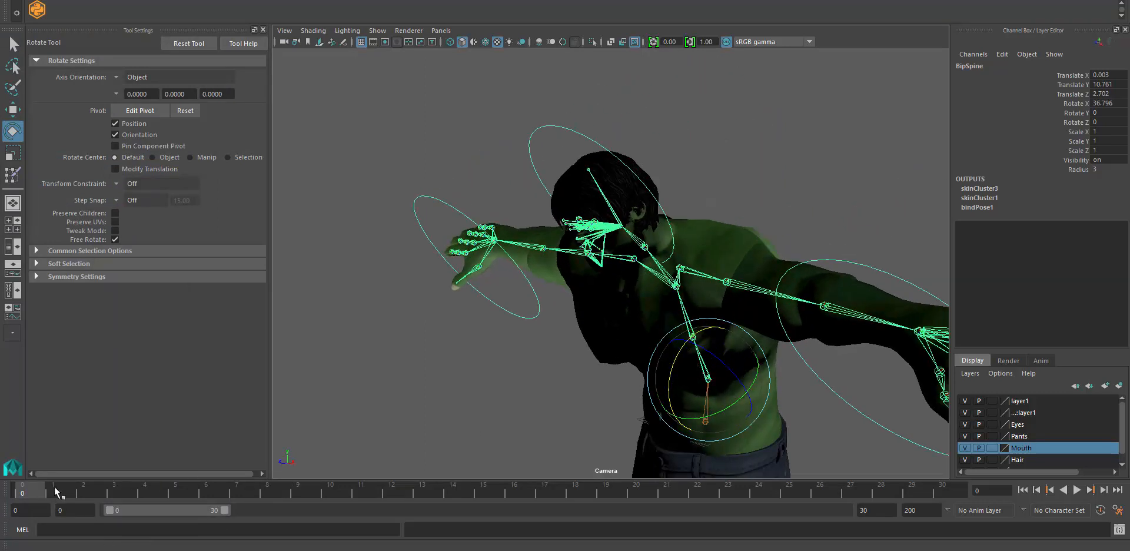
key(s)
At frame 15, rotate BipSpine back near the upright idle pose, about 4.07 degrees in X, and set a key
click(484, 488)
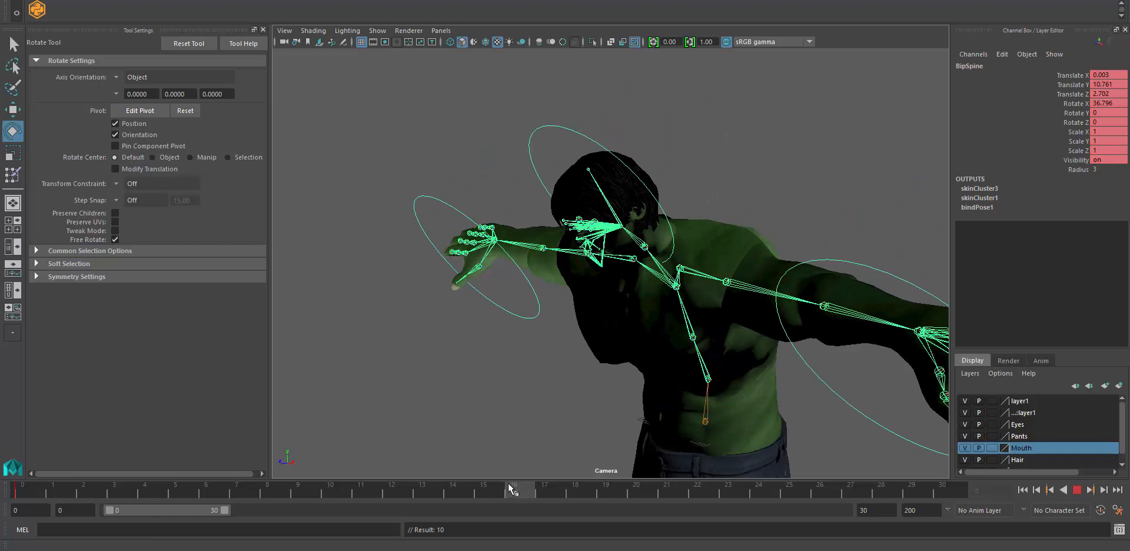
drag(685, 387, 626, 364)
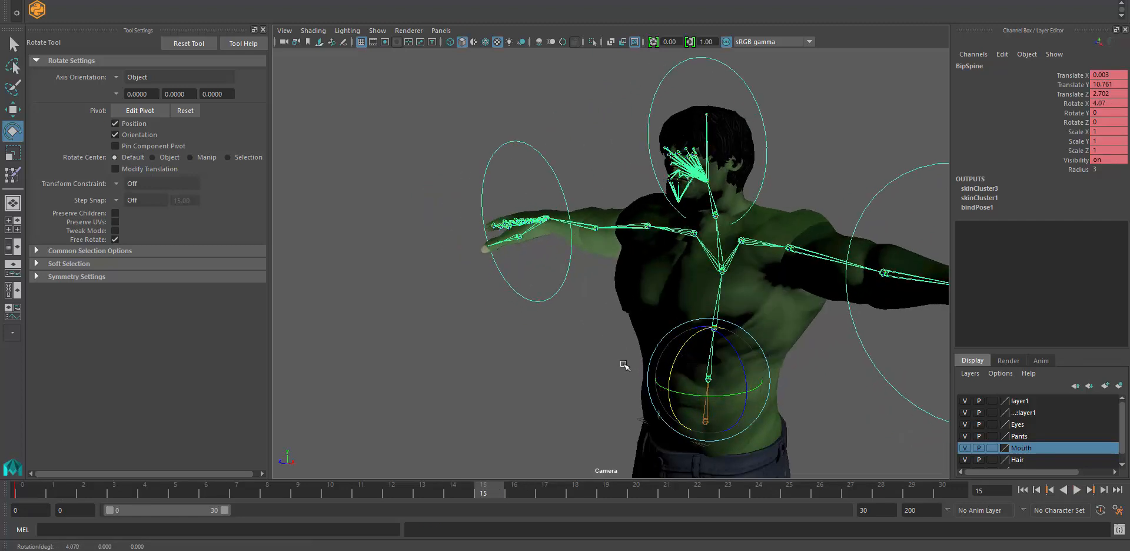
key(s)
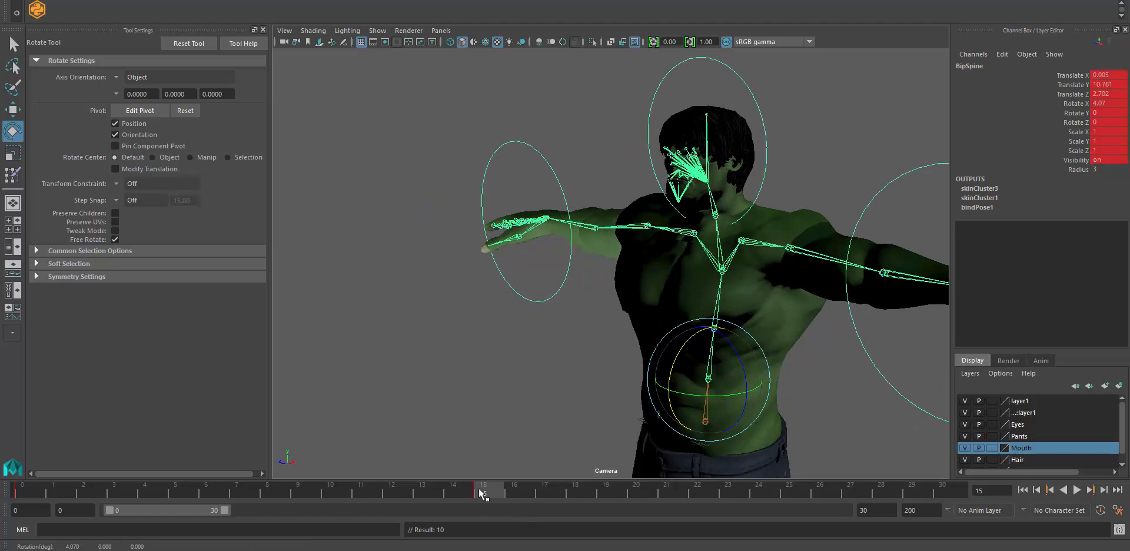
At frame 30, rotate BipSpine backward to about -22.08 degrees in X and set a key
key(alt+v)
key(alt+v)
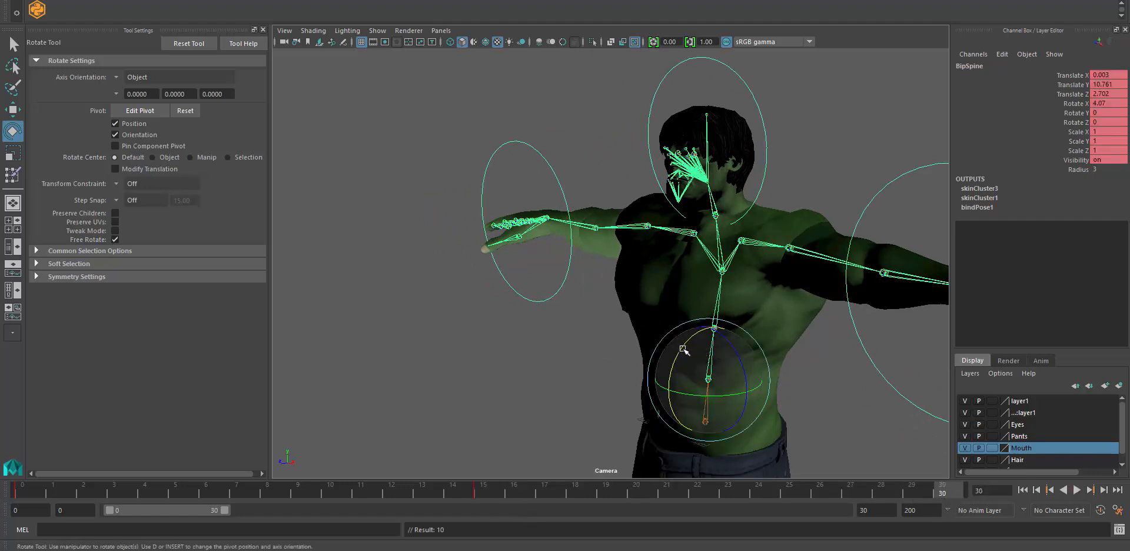
drag(684, 350, 700, 332)
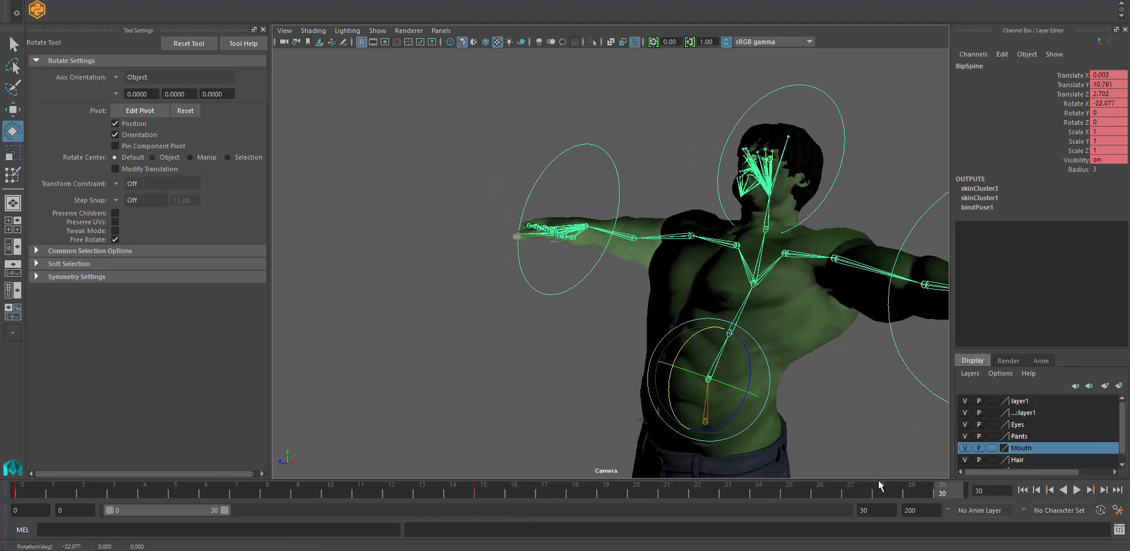
key(s)
Scrub back to frame 0 to review the forward-to-backward lean, and return to the Docs folder in File Explorer
drag(880, 486, 50, 500)
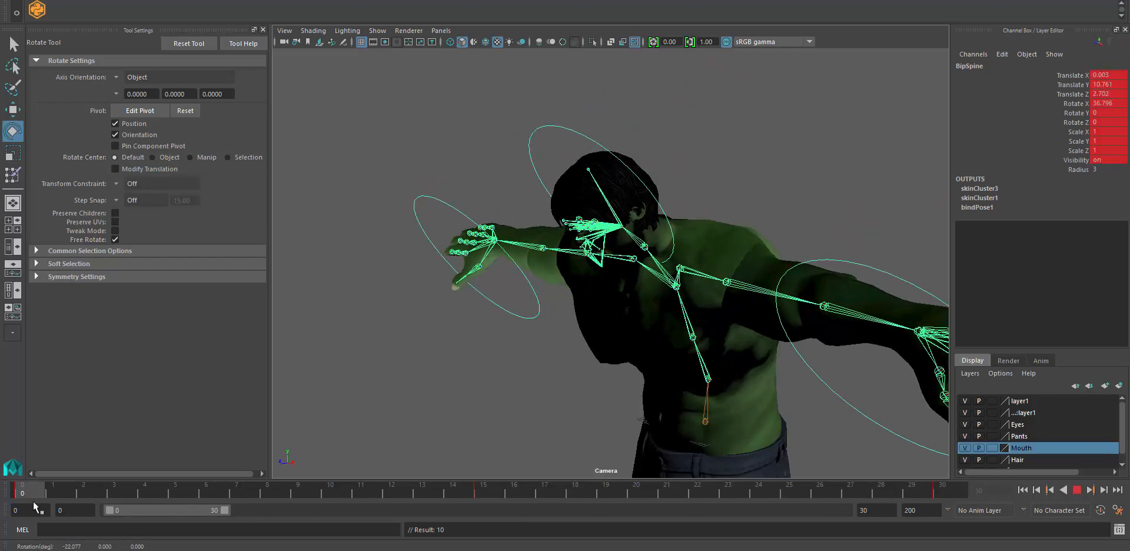
key(alt+v)
key(alt+Tab)
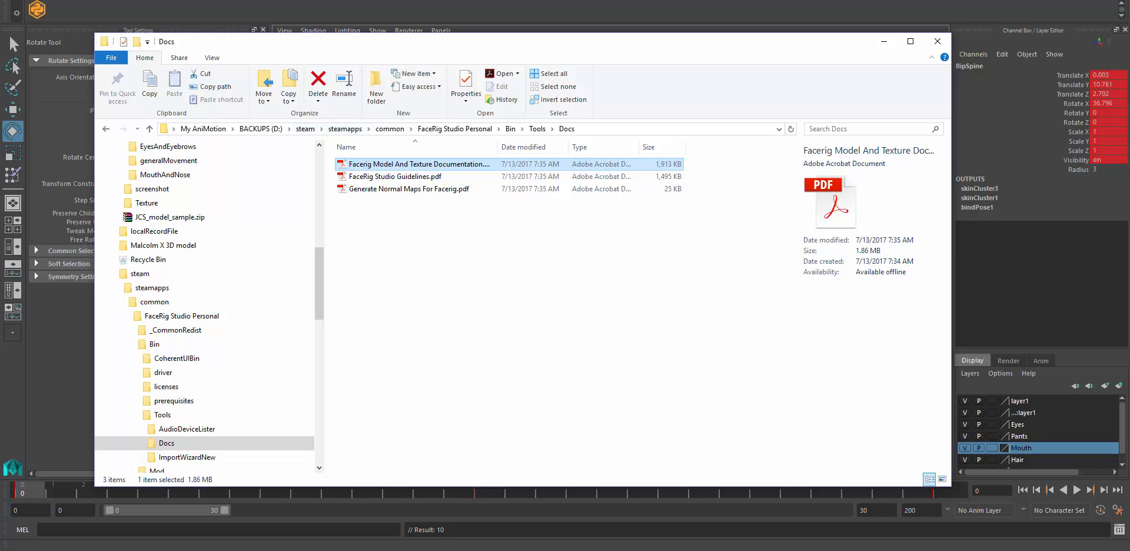
Switch to the FaceRig Model Importer, check the remaining animation assignments, import the hulk avatar, and dismiss the completion message
click(800, 512)
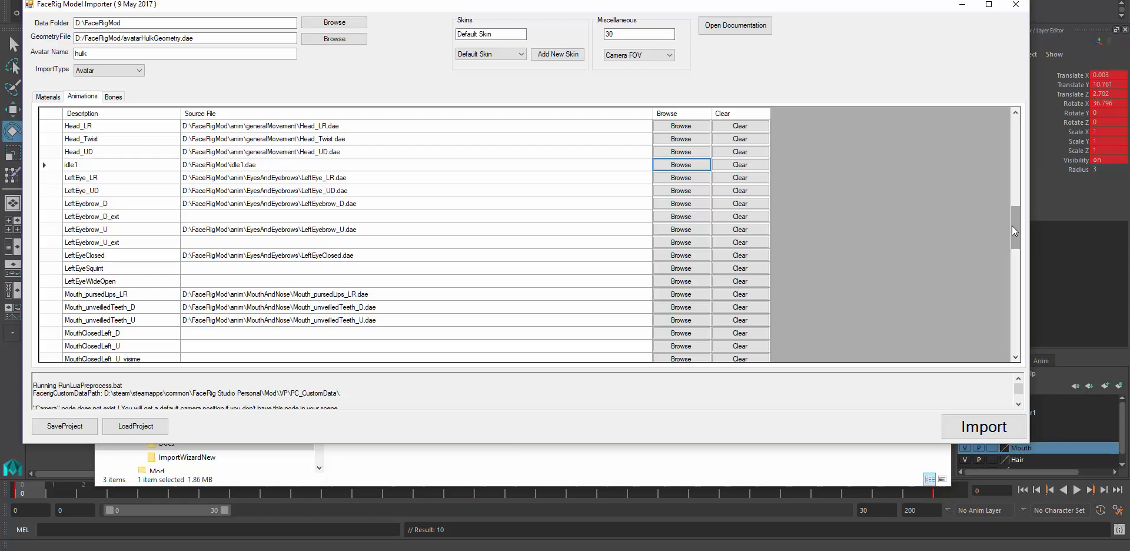
drag(1012, 236, 1017, 273)
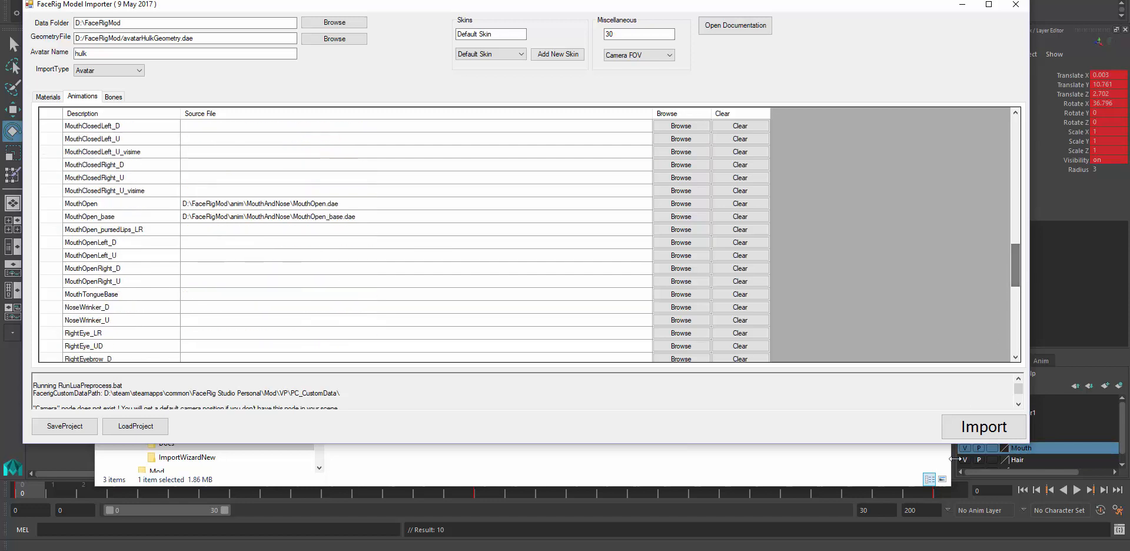
click(994, 420)
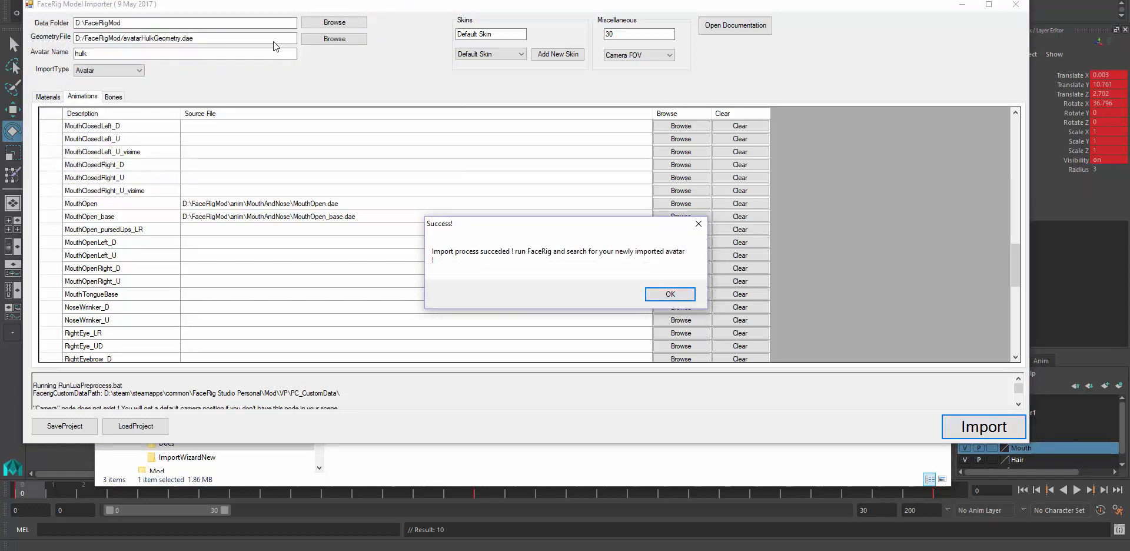
click(659, 297)
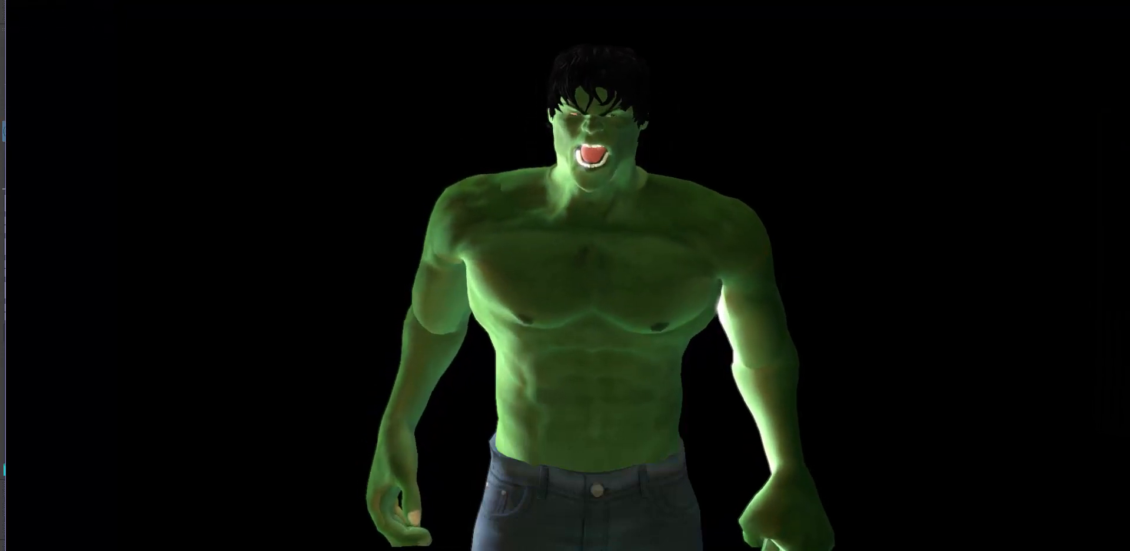
In FaceRig, close the webcam tracking preview beside the Hulk avatar
click(436, 0)
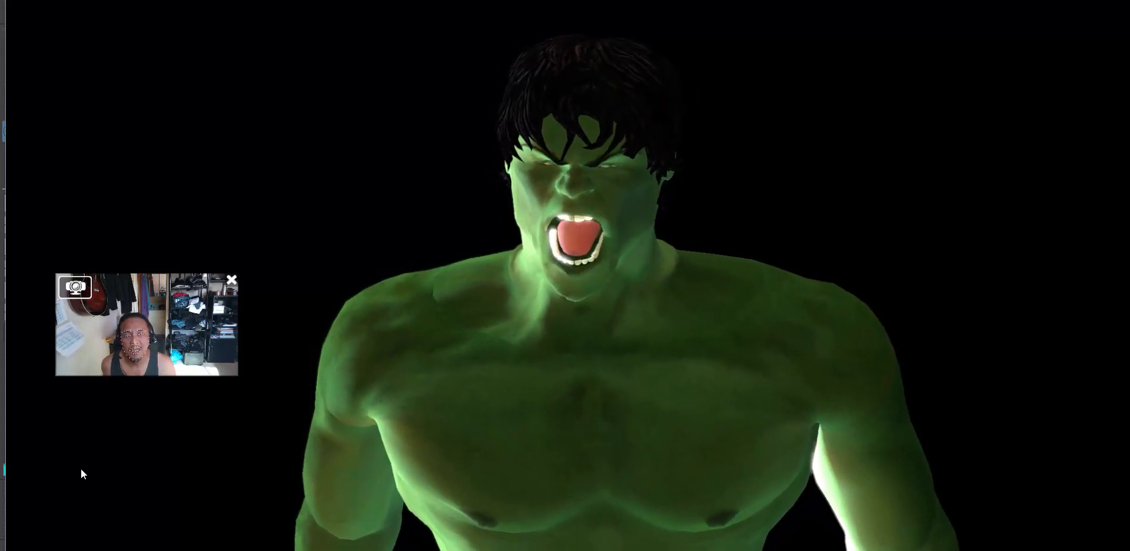
click(231, 280)
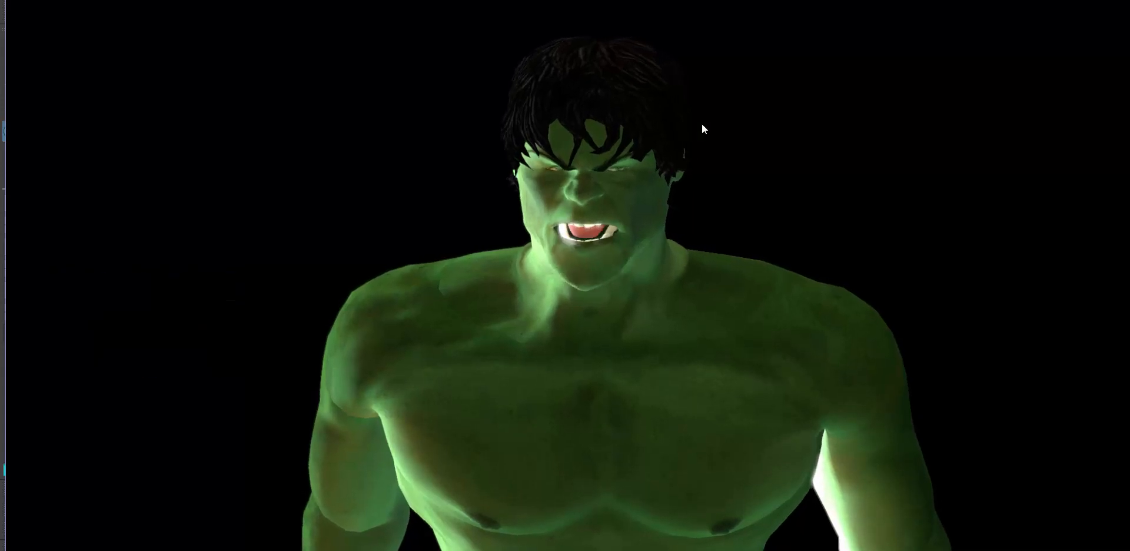